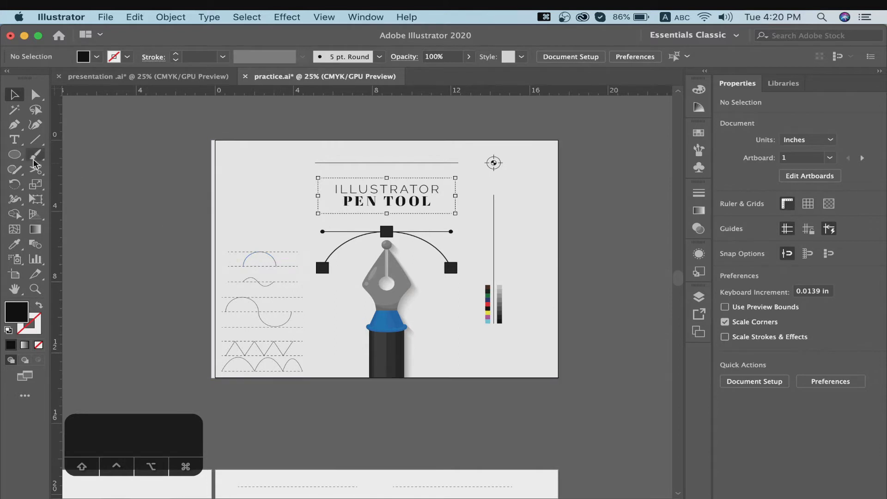
# Bring up the Pen tool variants and activate the Pen tool
pyautogui.click(16, 130)
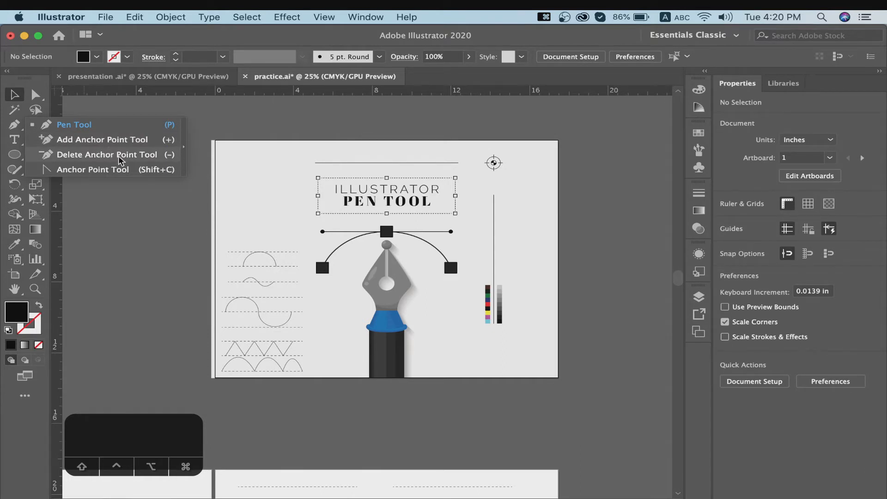
pyautogui.click(112, 129)
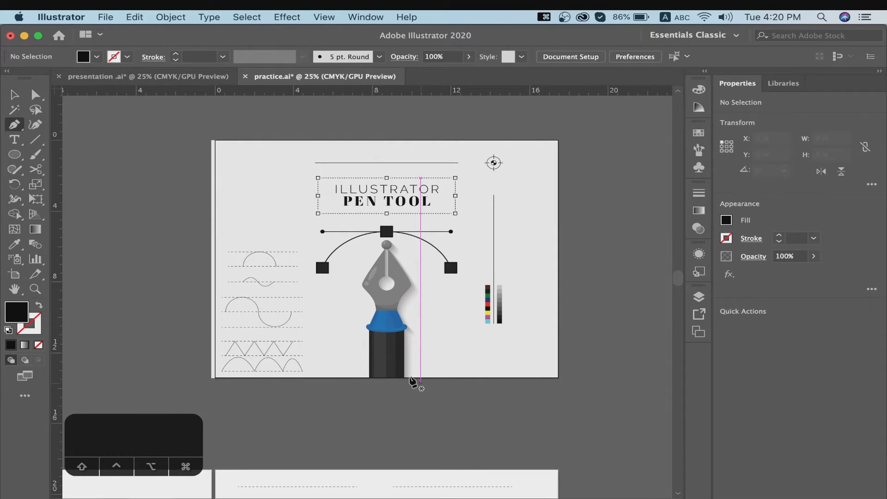
pyautogui.press('super+equal')
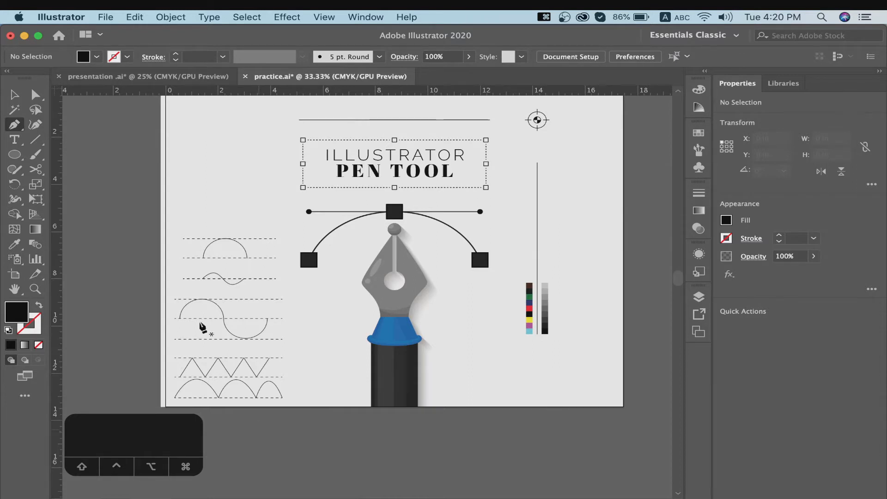
# Fill the two lower end squares of the grouped curve graphic with light blue and exit the group
pyautogui.press('v')
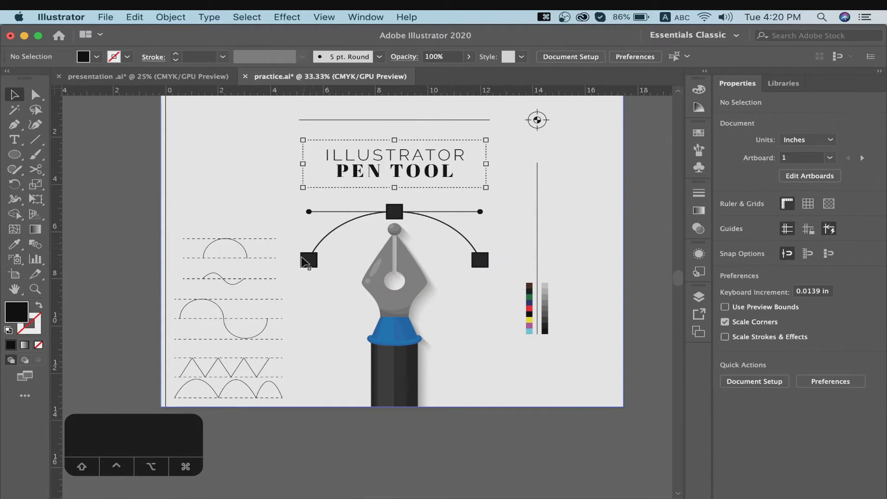
pyautogui.doubleClick(314, 261)
pyautogui.click(315, 264)
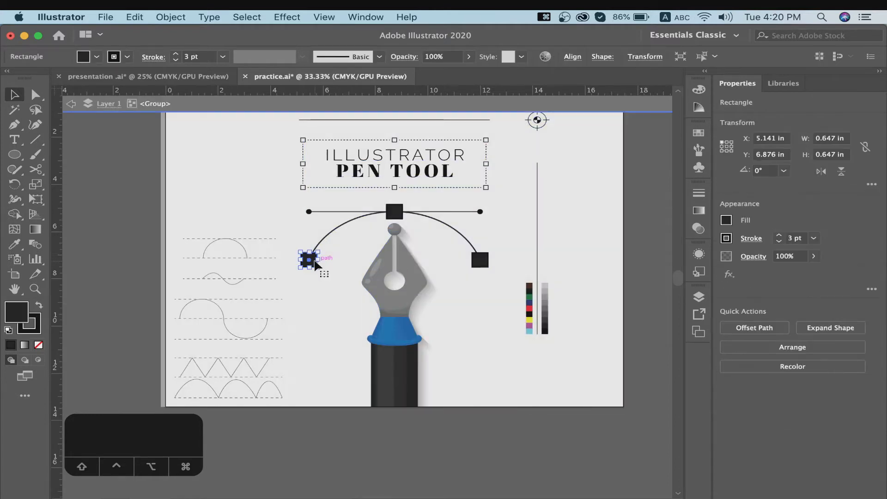
pyautogui.keyDown('shift'); pyautogui.click(480, 260); pyautogui.keyUp('shift')
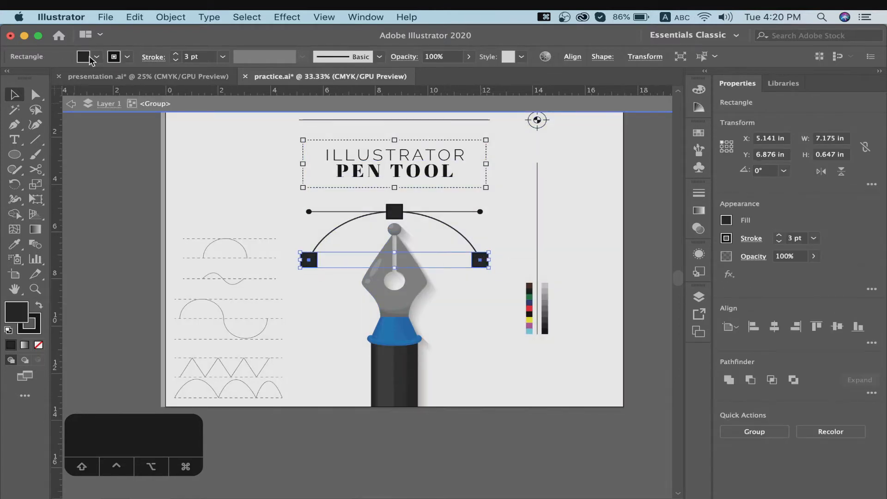
pyautogui.click(97, 56)
pyautogui.click(77, 78)
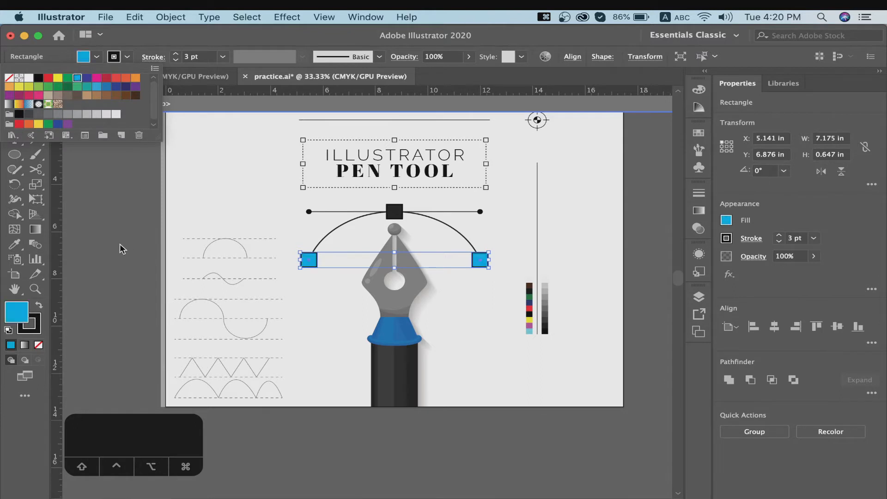
pyautogui.click(98, 225)
pyautogui.doubleClick(119, 205)
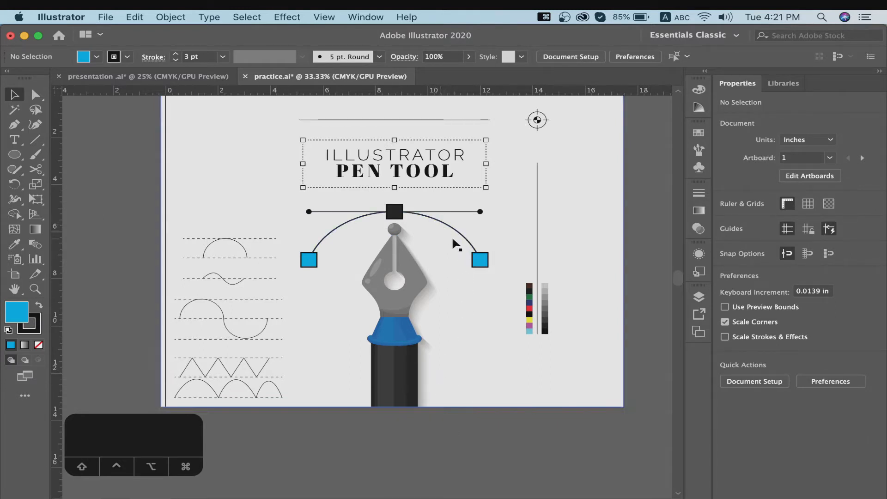
# Move all practice shapes and dashed guide lines on the lower practice artboard straight across to its right half
pyautogui.scroll(-5, 472, 323)
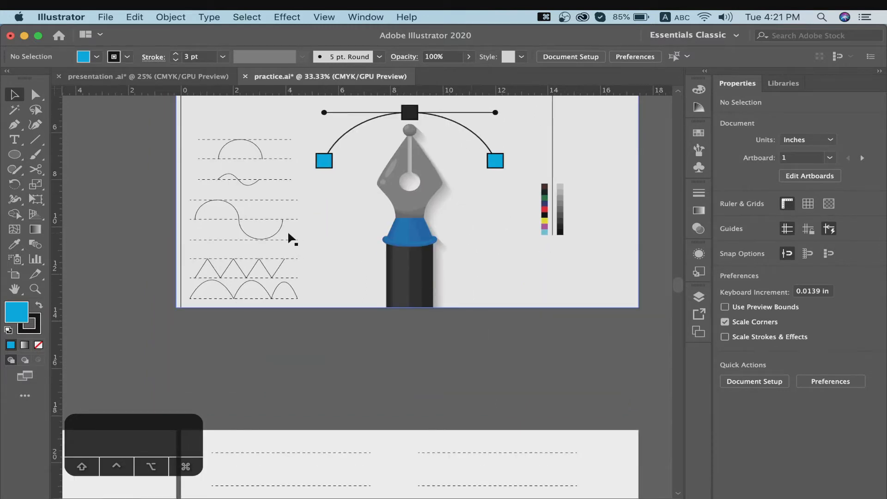
pyautogui.hscroll(-3, 290, 234)
pyautogui.scroll(-2, 289, 235)
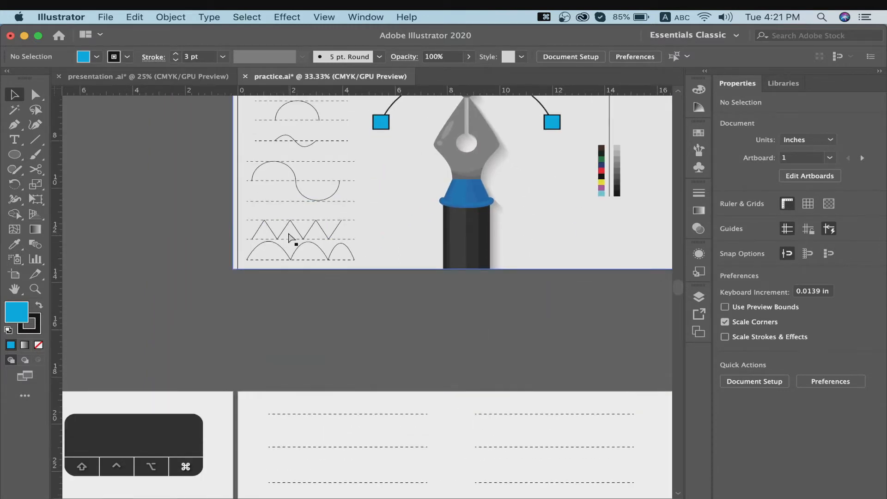
pyautogui.press('super+minus')
pyautogui.scroll(-3, 291, 239)
pyautogui.hscroll(-2, 291, 239)
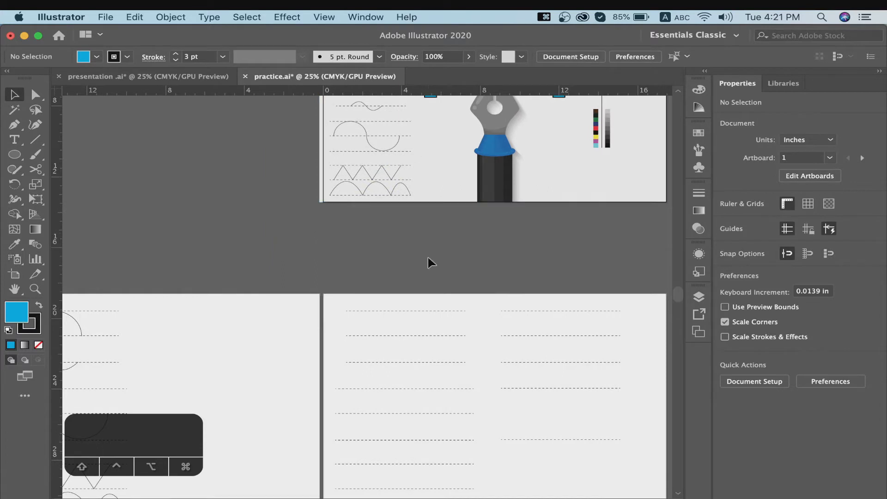
pyautogui.scroll(-5, 430, 259)
pyautogui.hscroll(-8, 429, 259)
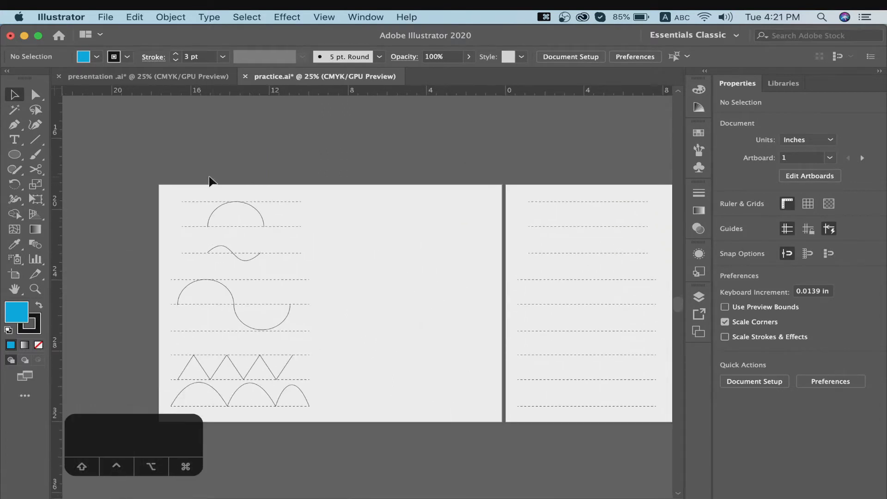
pyautogui.click(276, 407)
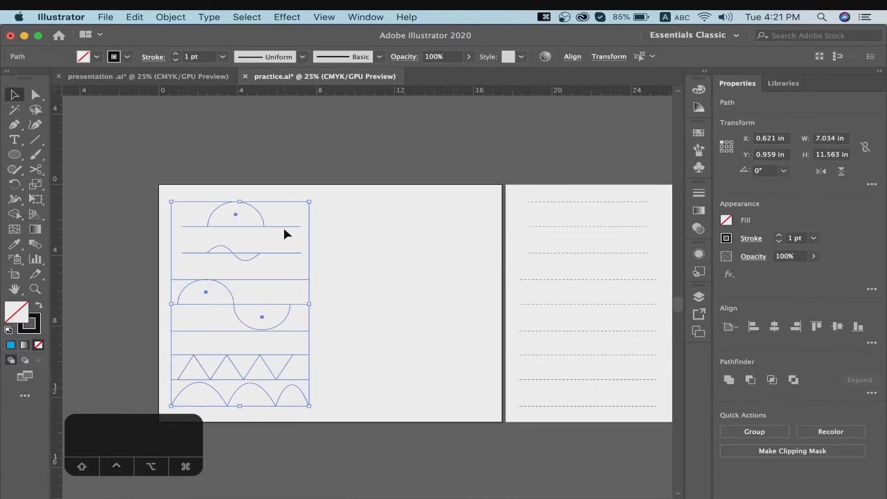
pyautogui.moveTo(284, 229); pyautogui.dragTo(466, 233)
pyautogui.click(456, 165)
# Draw a straight horizontal Pen tool line about 4.7 in long in the empty left part of the practice artboard
pyautogui.hscroll(8, 455, 165)
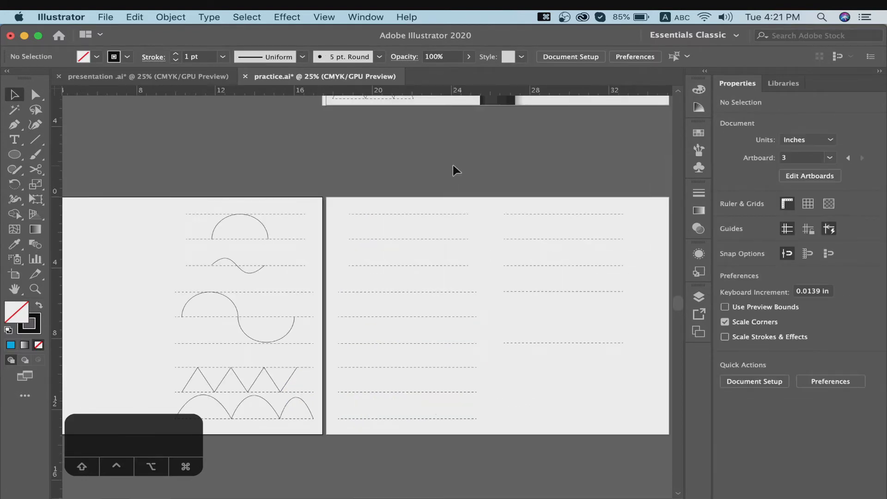
pyautogui.press('super+equal')
pyautogui.hscroll(-8, 452, 162)
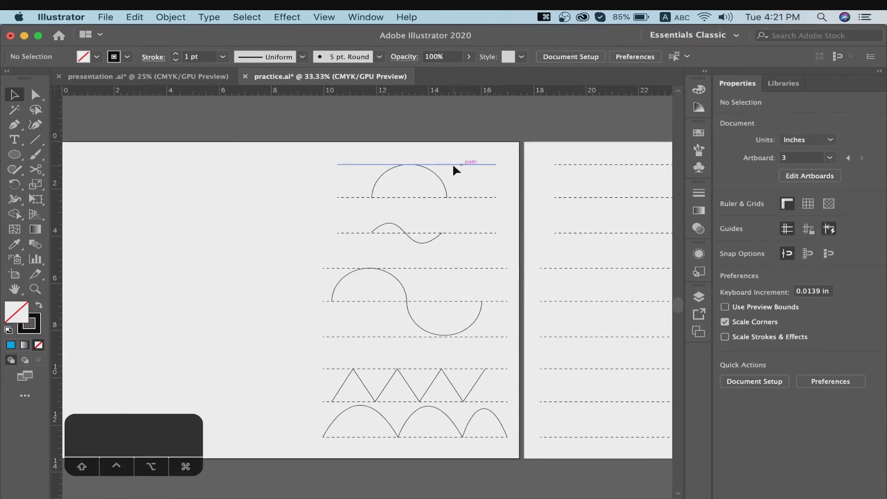
pyautogui.hscroll(-8, 198, 162)
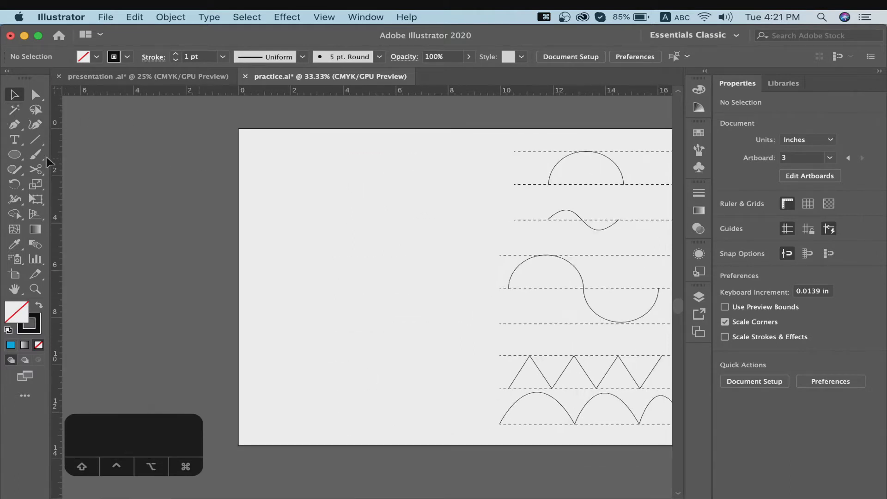
pyautogui.click(13, 130)
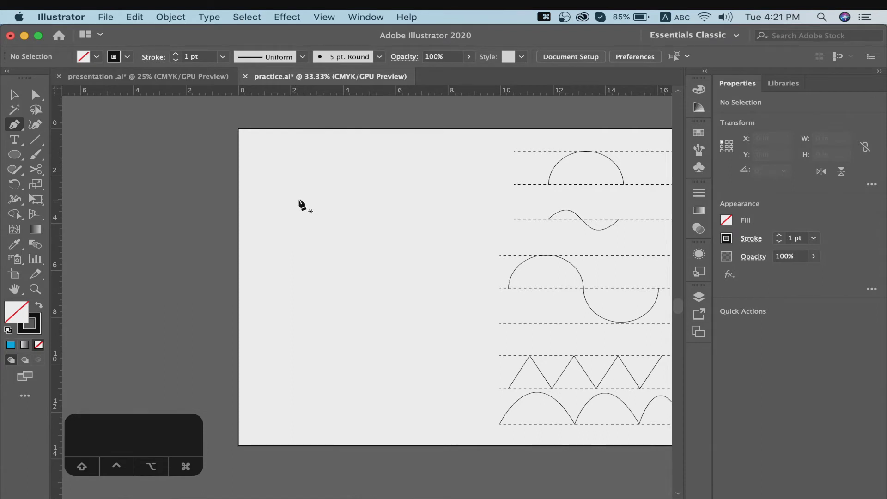
pyautogui.click(275, 202)
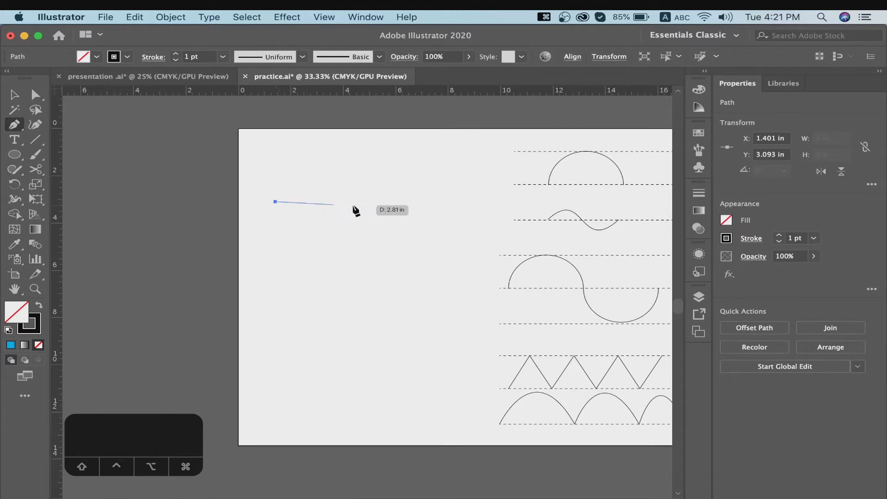
pyautogui.click(398, 201)
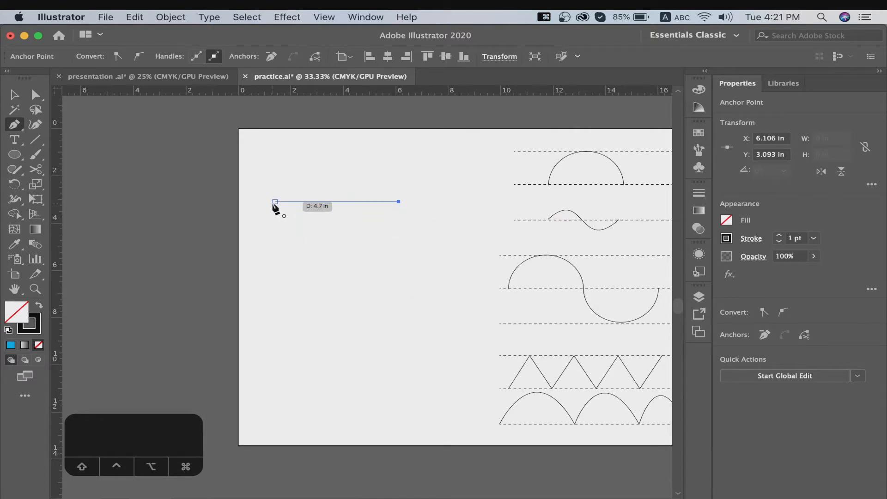
# Extend the line with three more straight corner points below it and close the path at its starting anchor
pyautogui.press('super+equal')
pyautogui.press('super+equal')
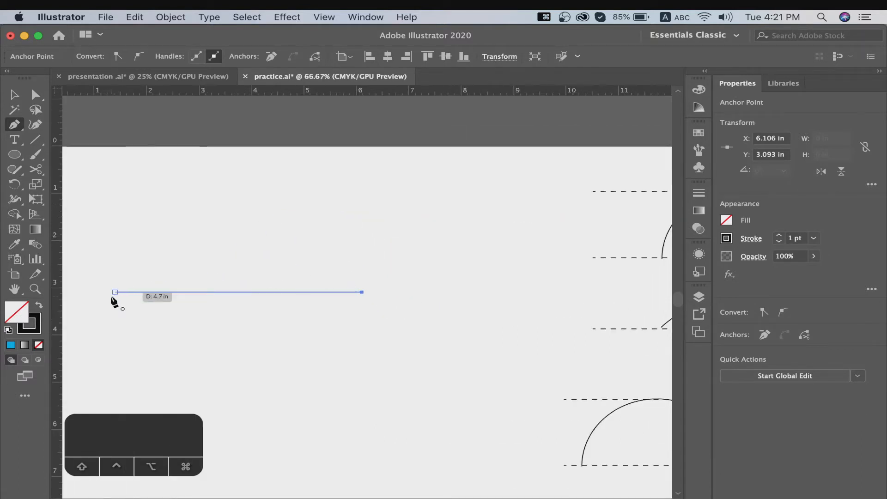
pyautogui.click(204, 382)
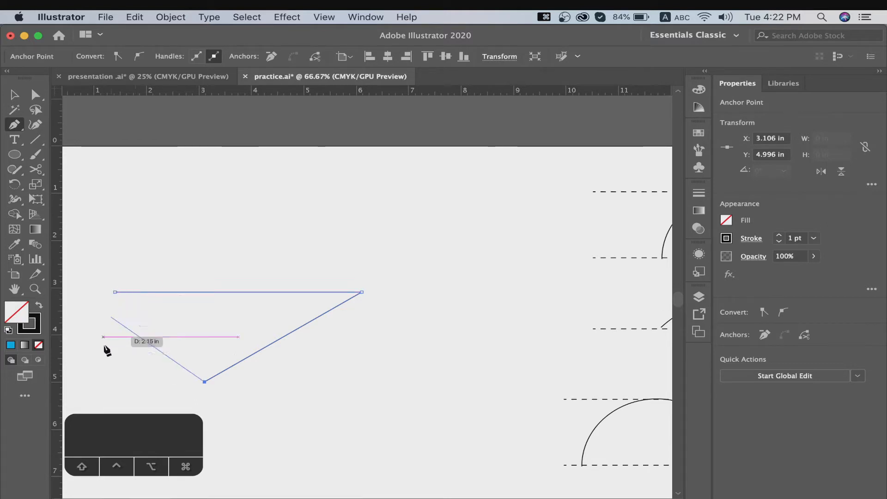
pyautogui.click(197, 329)
pyautogui.click(119, 337)
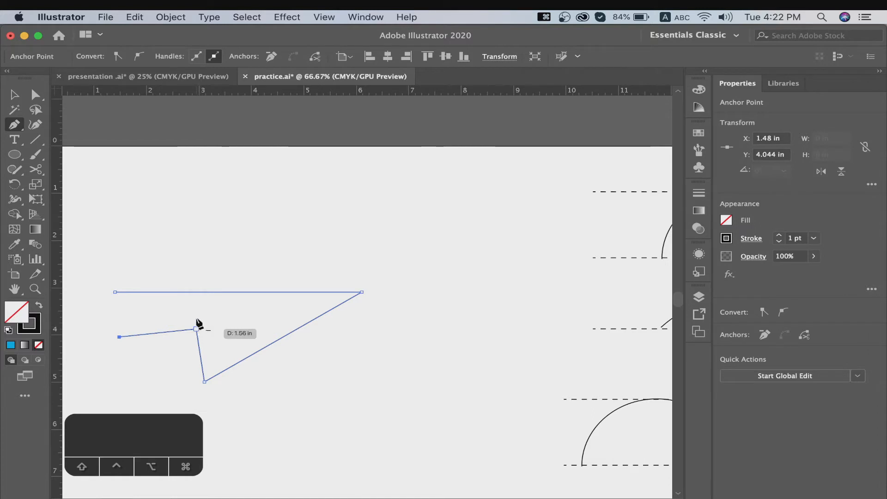
pyautogui.click(116, 293)
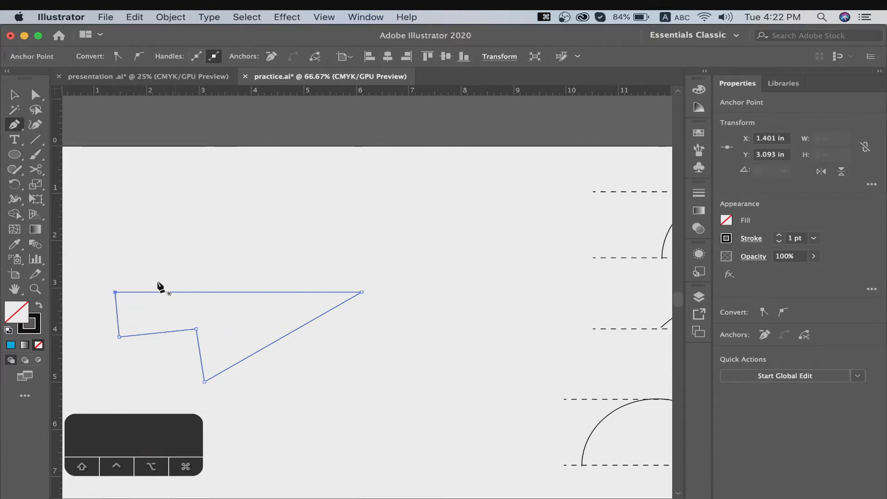
# Swap the closed shape's fill and stroke to get a black fill with no stroke, and delete the shape
pyautogui.click(39, 306)
pyautogui.click(13, 94)
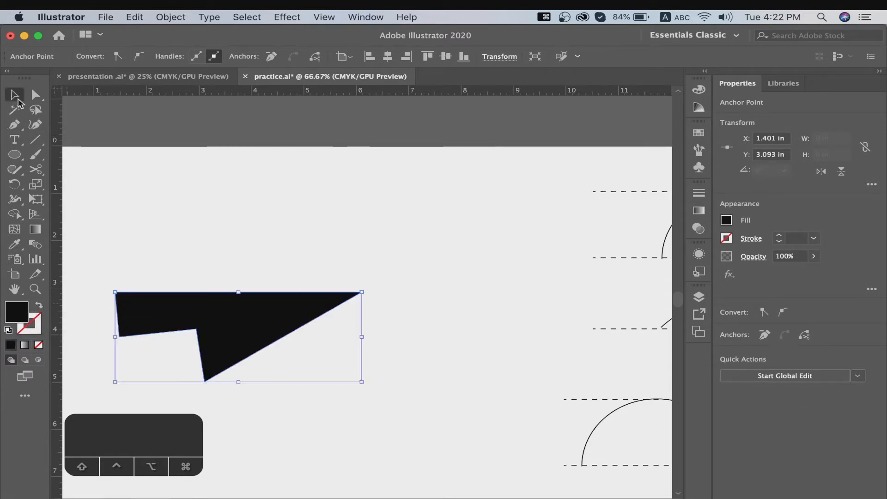
pyautogui.click(415, 269)
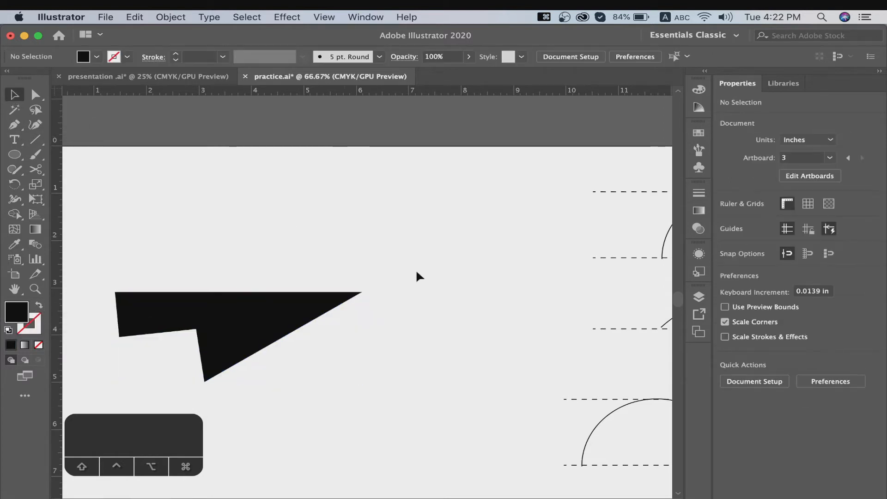
pyautogui.click(267, 320)
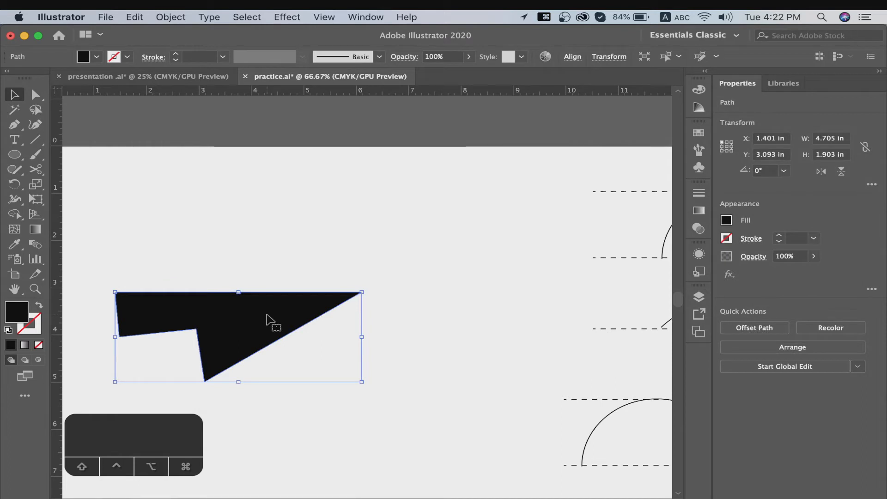
pyautogui.press('BackSpace')
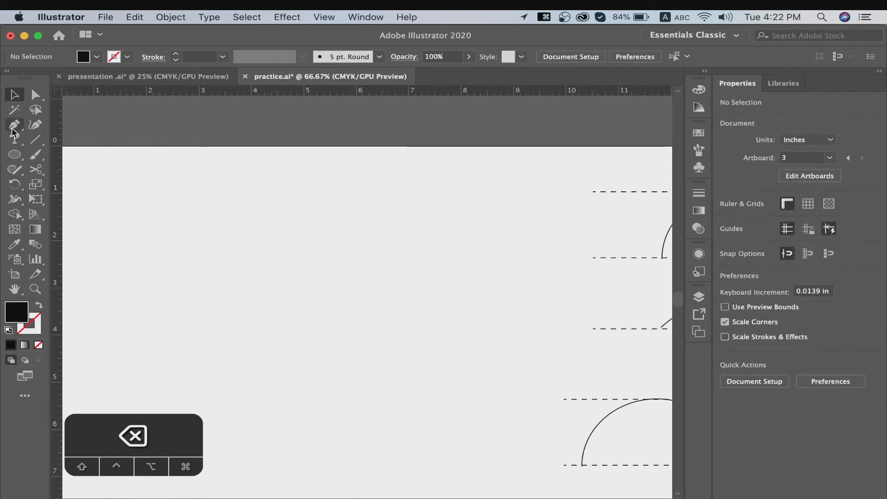
# Draw an arched Pen tool segment about 4.19 in wide, extending the second anchor's handle diagonally down to the right
pyautogui.click(14, 126)
pyautogui.click(175, 280)
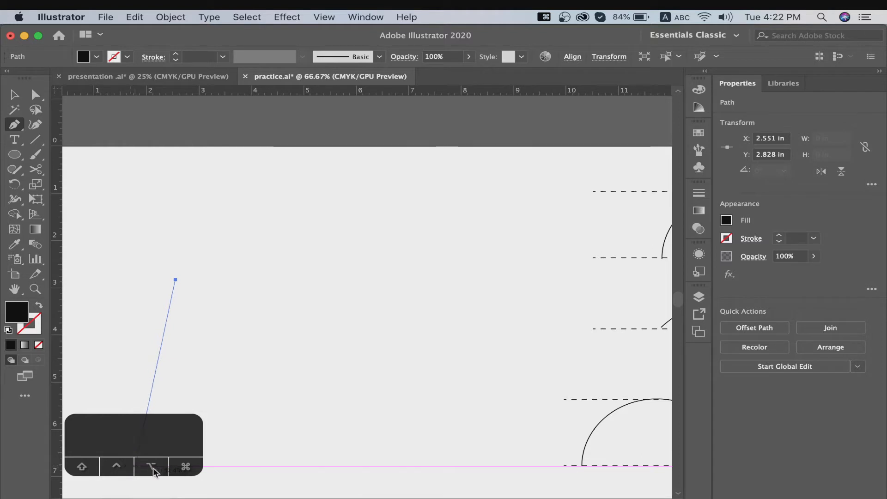
pyautogui.press('alt')
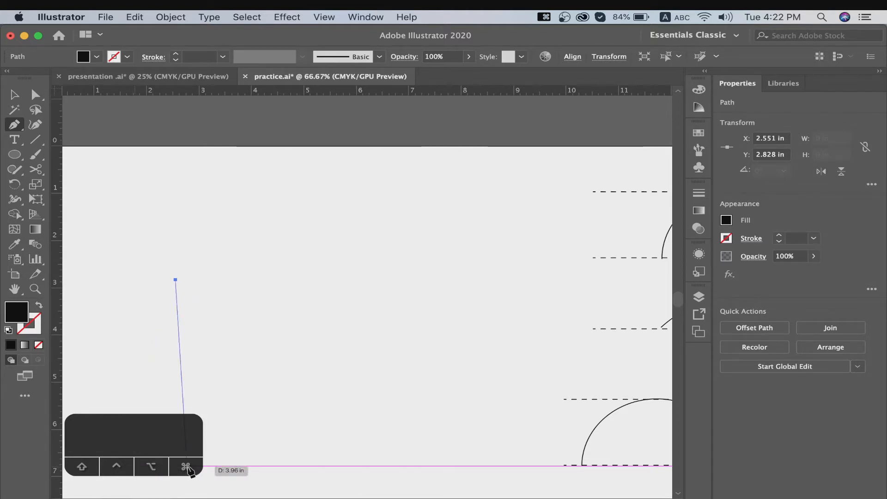
pyautogui.press('super')
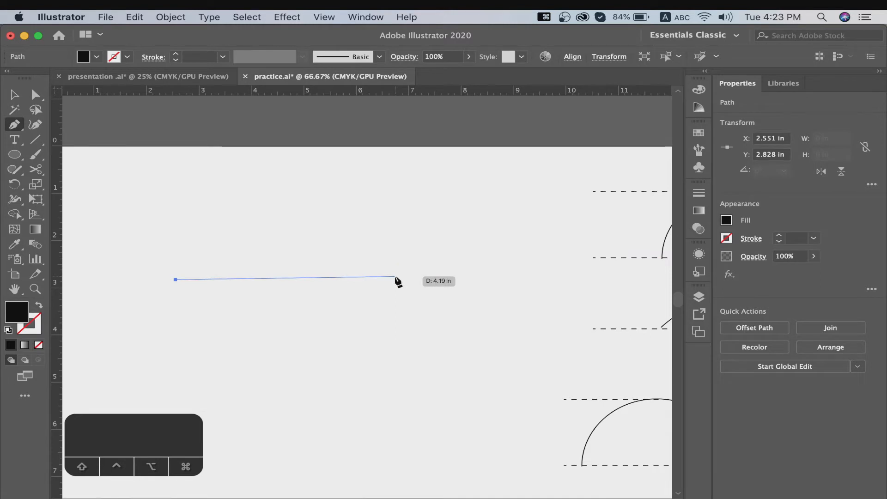
pyautogui.moveTo(395, 276); pyautogui.dragTo(515, 385)
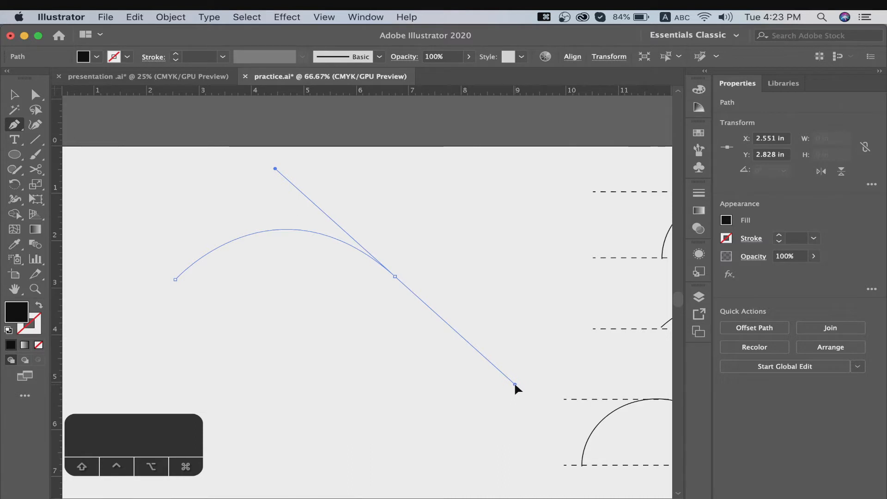
pyautogui.click(514, 384)
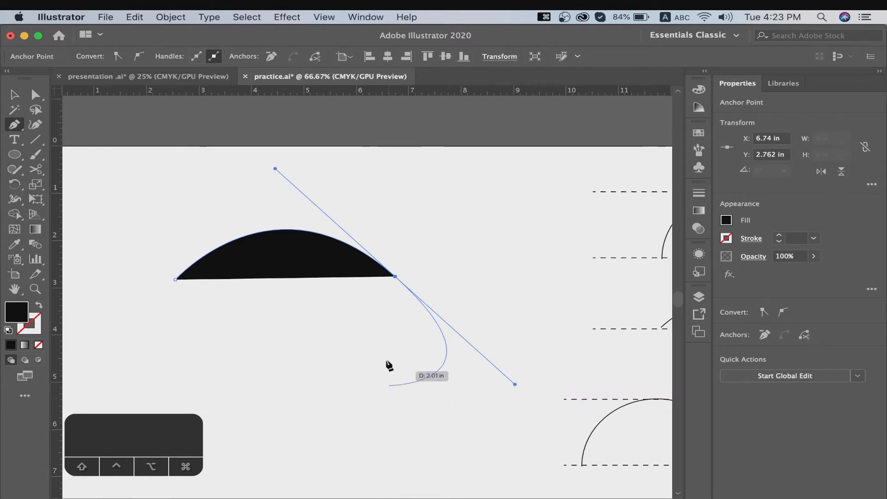
# Undo a trial third anchor placed below the arch and remove the outgoing handle from the arch's last anchor
pyautogui.click(363, 408)
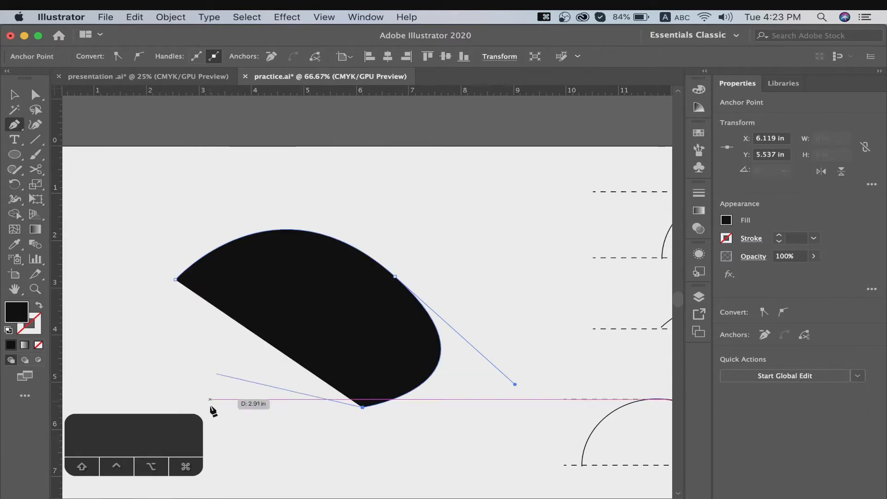
pyautogui.press('super+z')
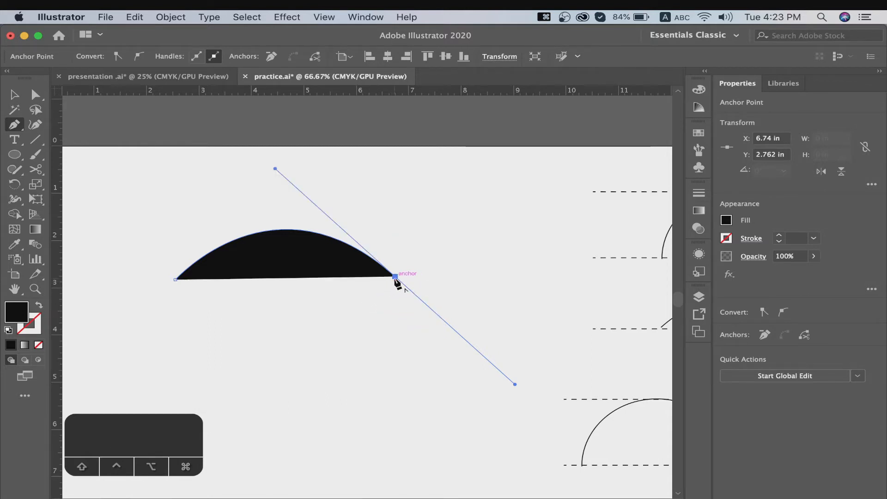
pyautogui.click(395, 276)
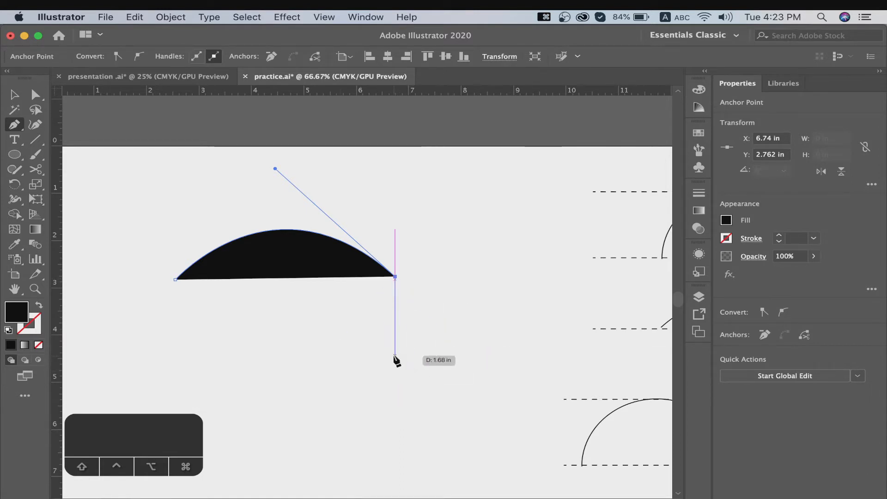
# Undo the last change to the arch's end anchor, remove its outgoing handle, and close the path straight back to its starting anchor
pyautogui.press('super+z')
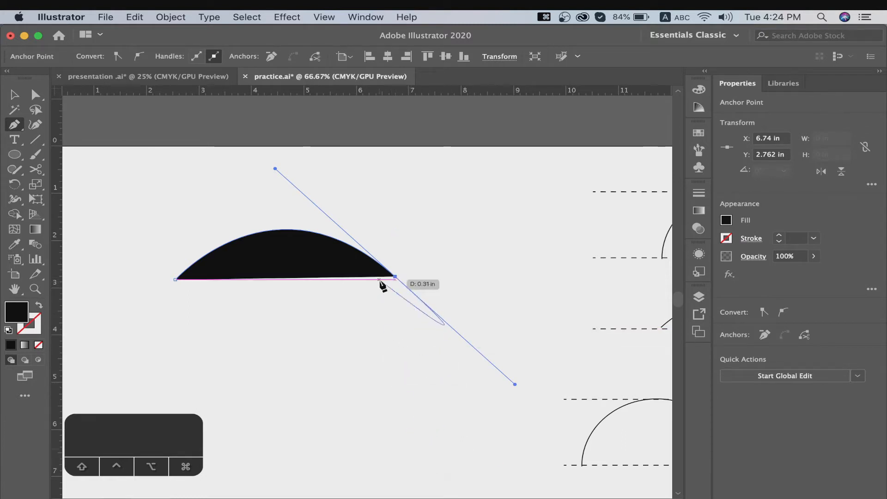
pyautogui.click(396, 277)
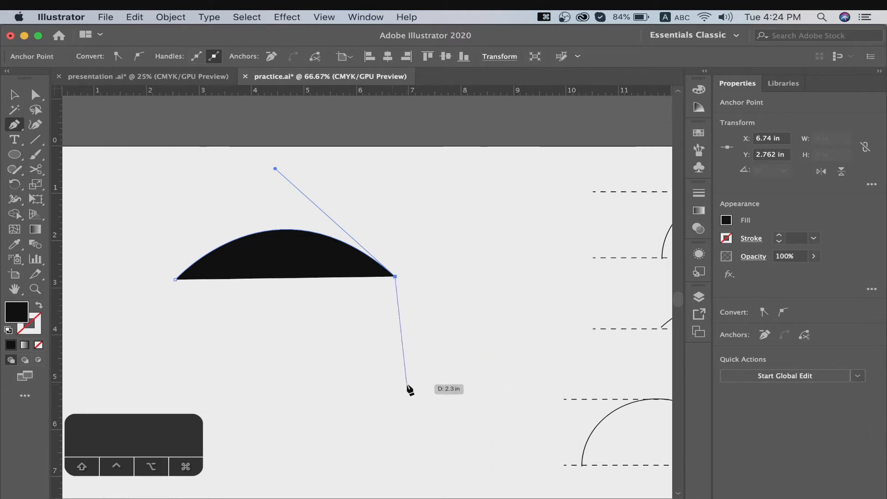
pyautogui.click(175, 279)
# Move the closed black arch up toward the artboard's upper-left corner, to about X 1.22 in, Y 0.43 in, and deselect it
pyautogui.click(15, 95)
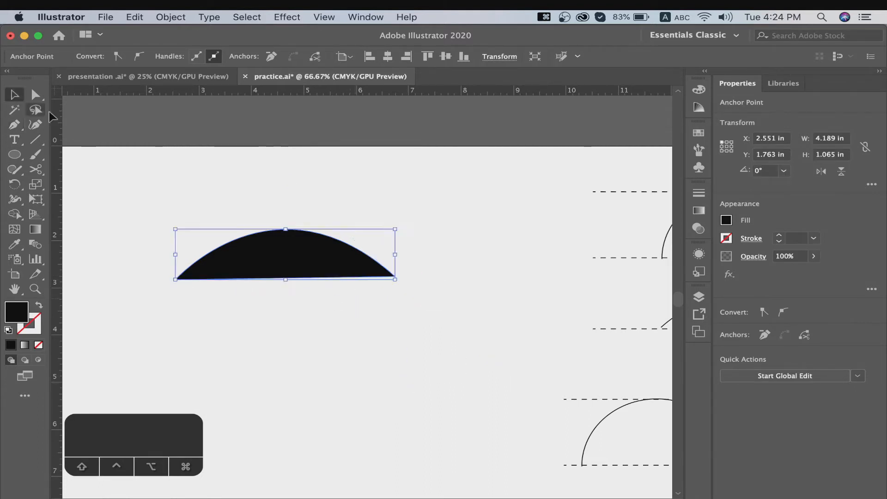
pyautogui.moveTo(293, 245); pyautogui.dragTo(223, 184)
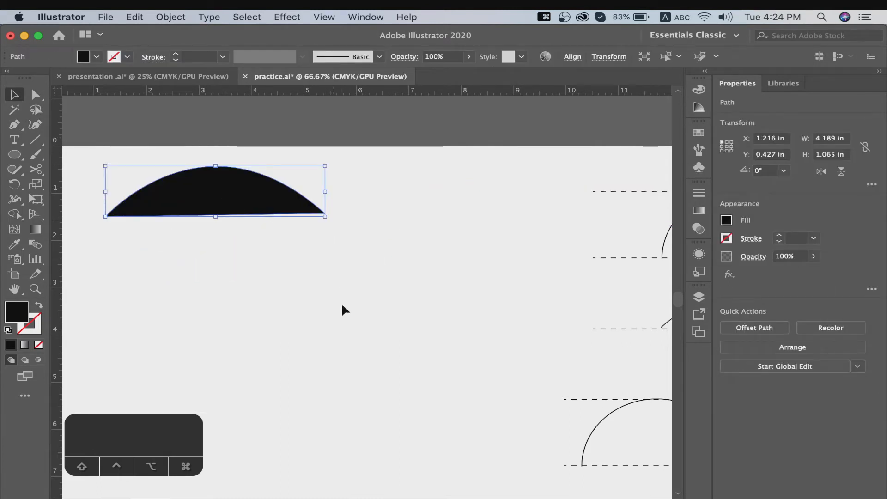
pyautogui.click(326, 267)
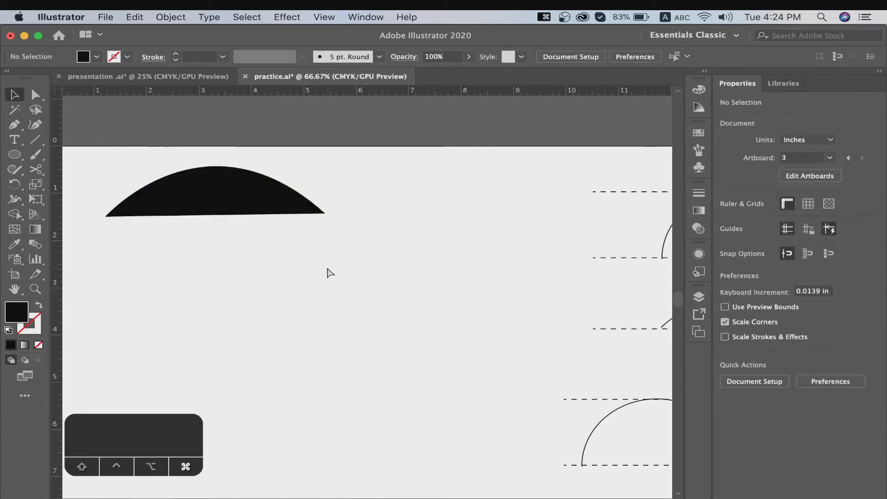
# Try a filled Pen tool arch about 3.3 in wide between the top two dashed lines of the empty practice artboard, and delete it
pyautogui.press('super+equal')
pyautogui.press('super+equal')
pyautogui.press('super+minus')
pyautogui.press('super+minus')
pyautogui.press('super+minus')
pyautogui.press('super+minus')
pyautogui.press('super+minus')
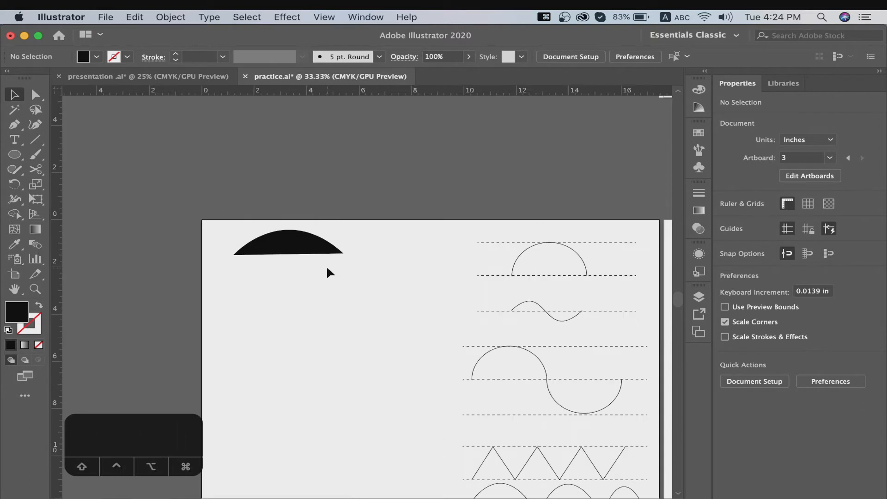
pyautogui.press('space')
pyautogui.moveTo(467, 273); pyautogui.dragTo(259, 264)
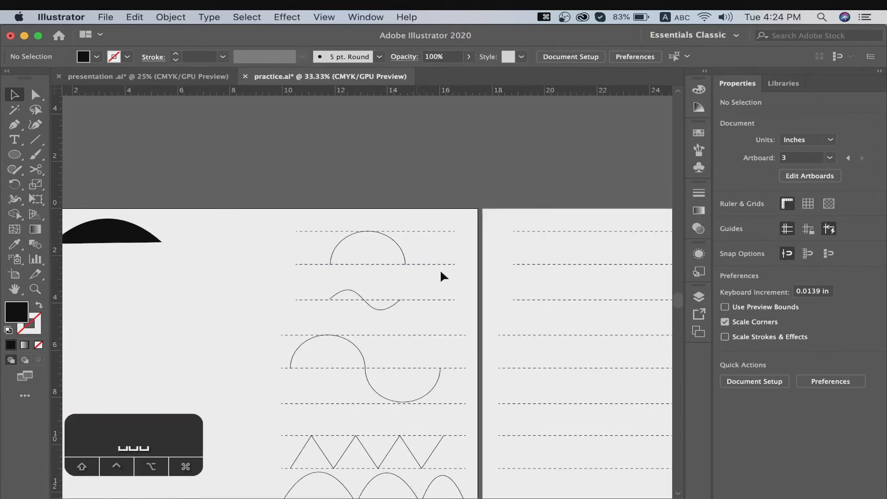
pyautogui.moveTo(372, 271); pyautogui.dragTo(253, 271)
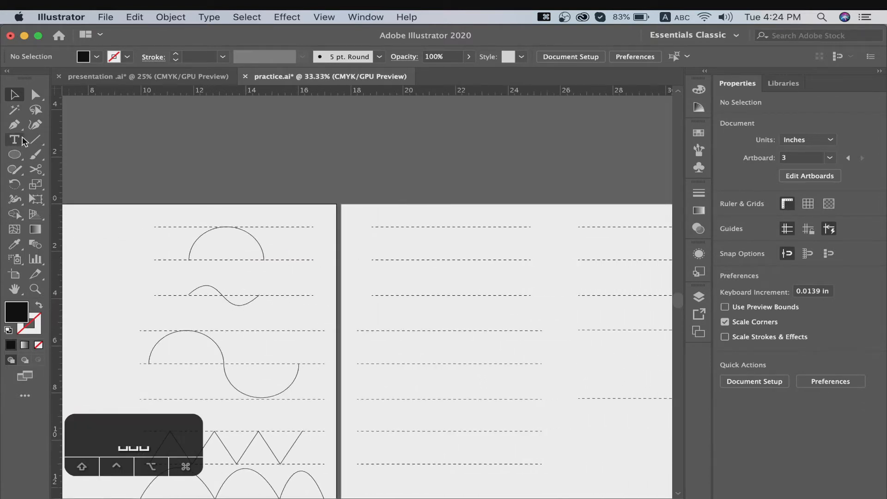
pyautogui.click(14, 124)
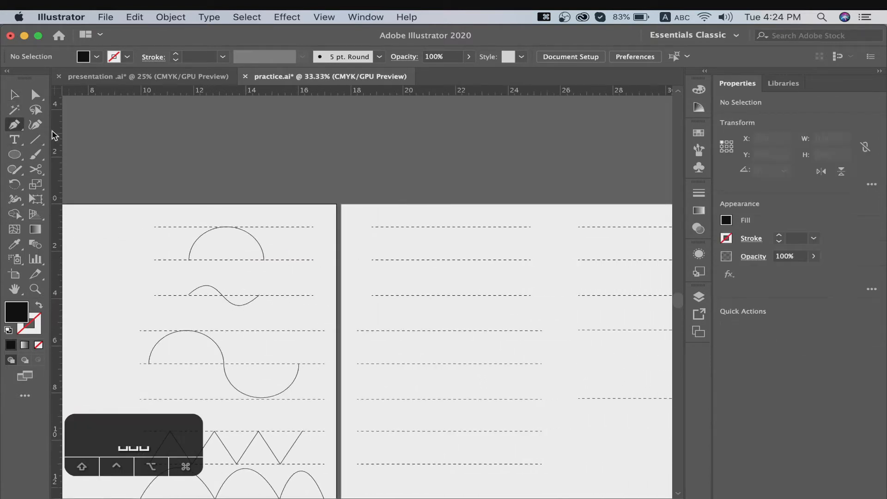
pyautogui.click(420, 260)
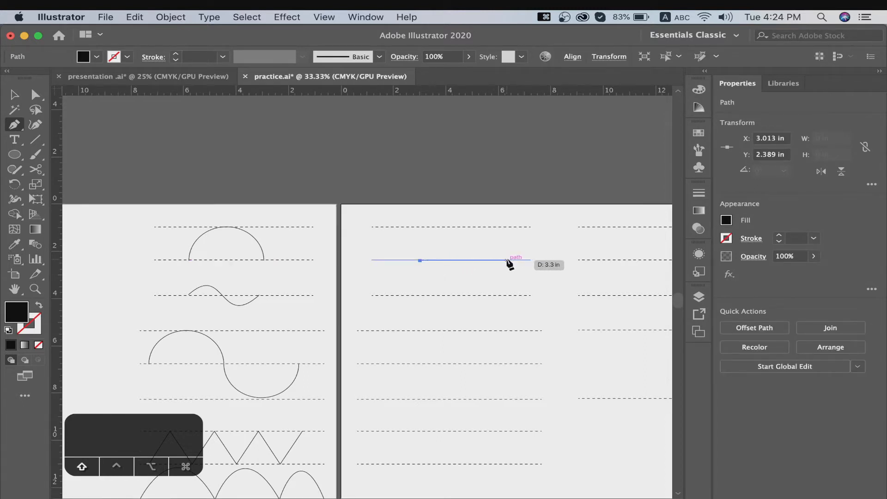
pyautogui.moveTo(507, 260); pyautogui.dragTo(564, 335)
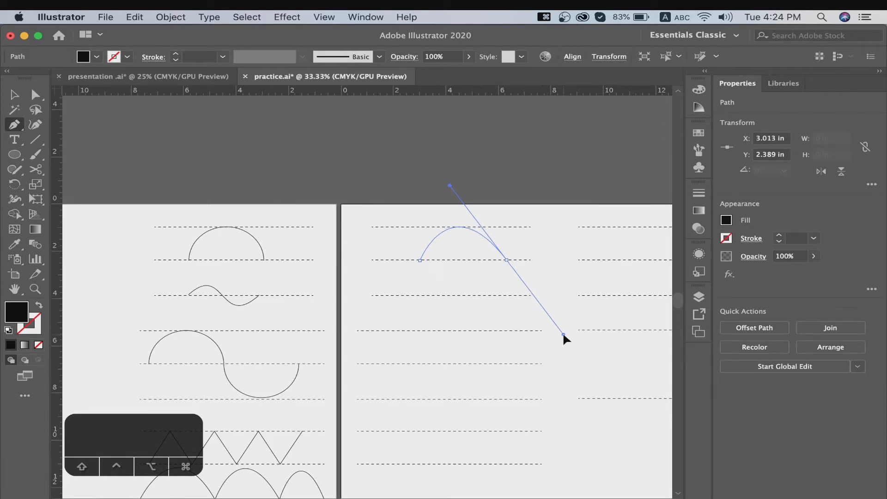
pyautogui.moveTo(564, 335); pyautogui.dragTo(564, 334)
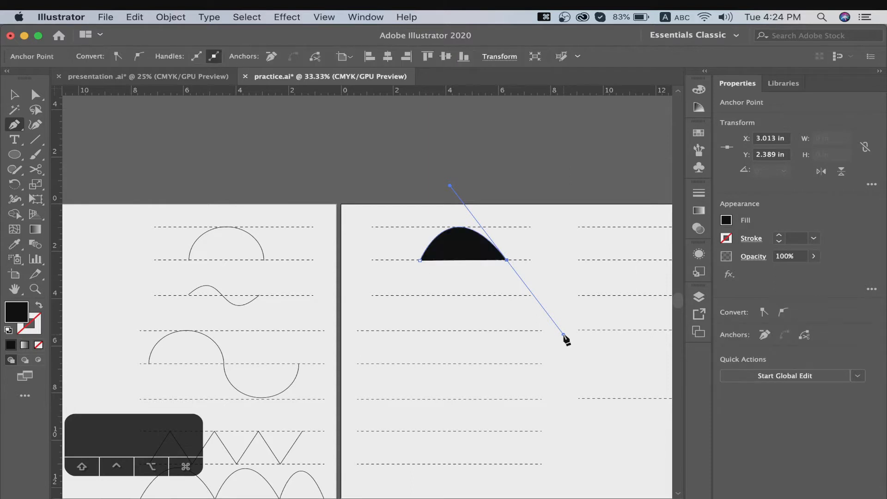
pyautogui.press('BackSpace')
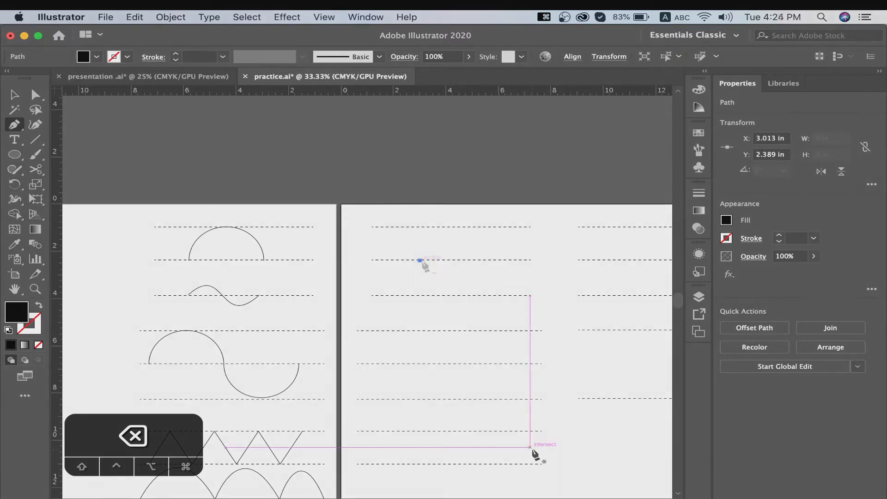
pyautogui.press('BackSpace')
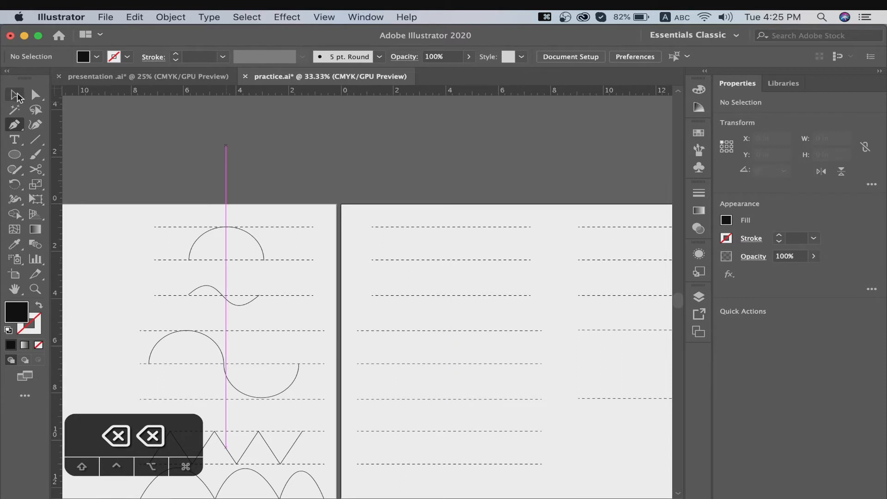
# Select all the dashed guide lines on the empty practice artboard and lock them
pyautogui.press('super+minus')
pyautogui.hscroll(3, 330, 182)
pyautogui.scroll(-1, 329, 181)
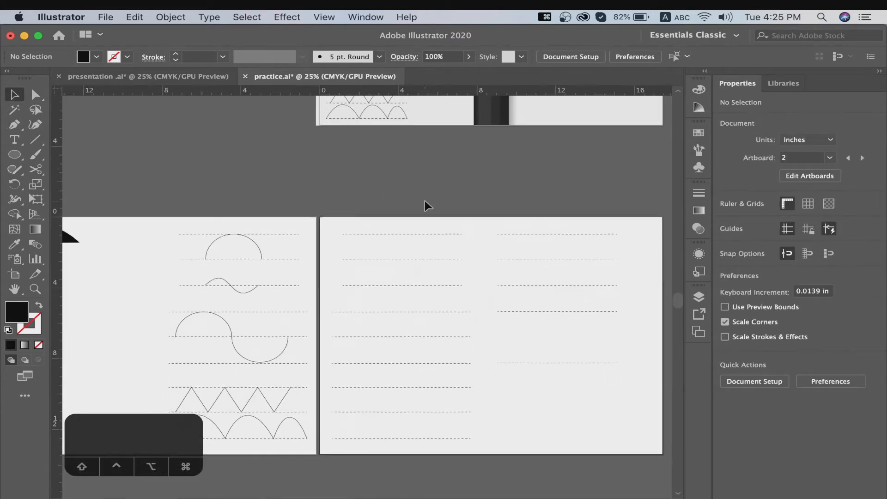
pyautogui.press('super+alt+a')
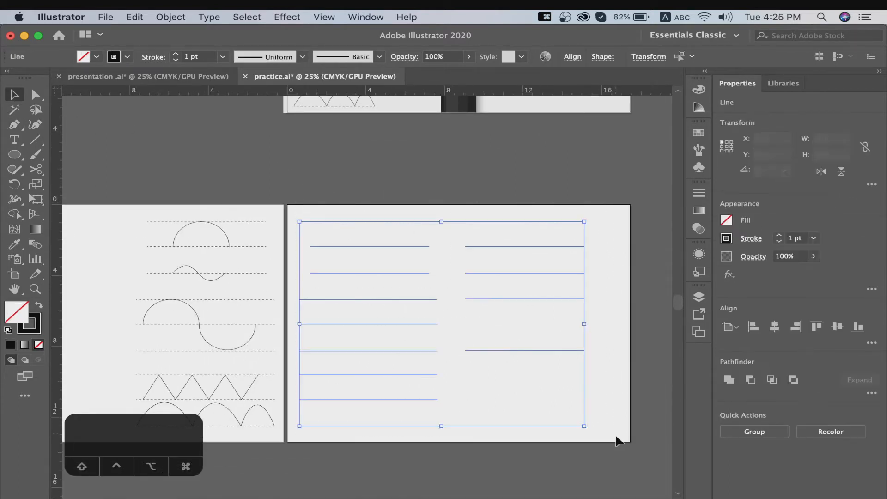
pyautogui.click(171, 16)
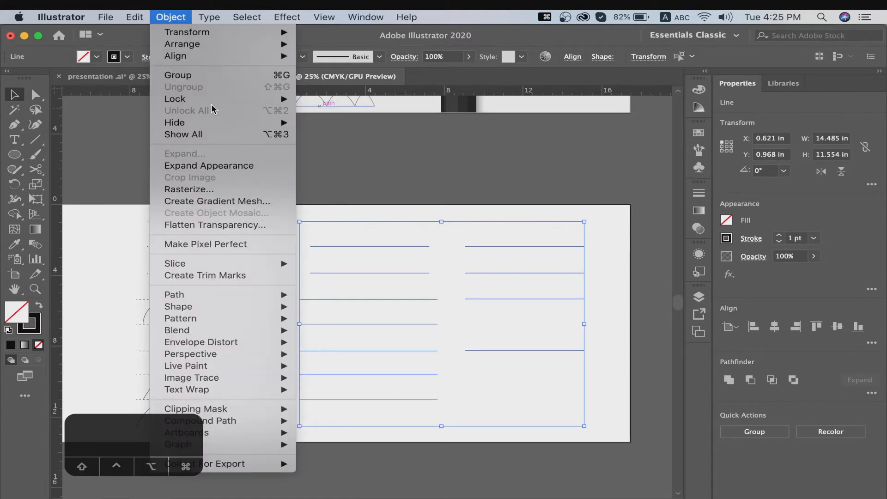
pyautogui.moveTo(212, 99)
pyautogui.click(315, 99)
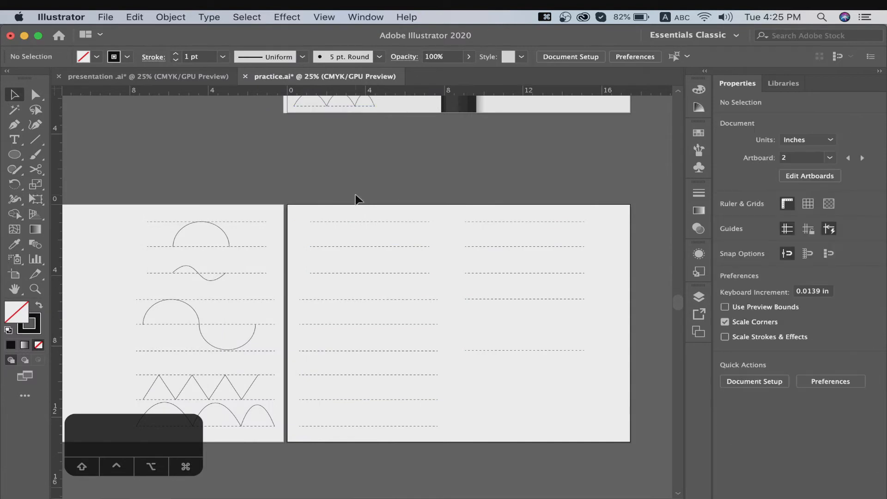
# Try an unfilled Pen tool arch about 2.63 in wide with a diagonal handle only at its second anchor, and delete it
pyautogui.press('super+equal')
pyautogui.press('super+equal')
pyautogui.hscroll(-5, 367, 220)
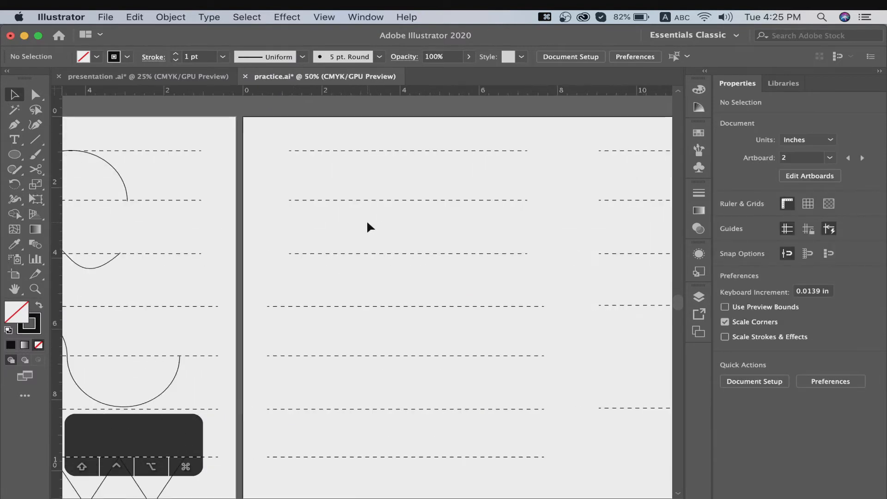
pyautogui.press('p')
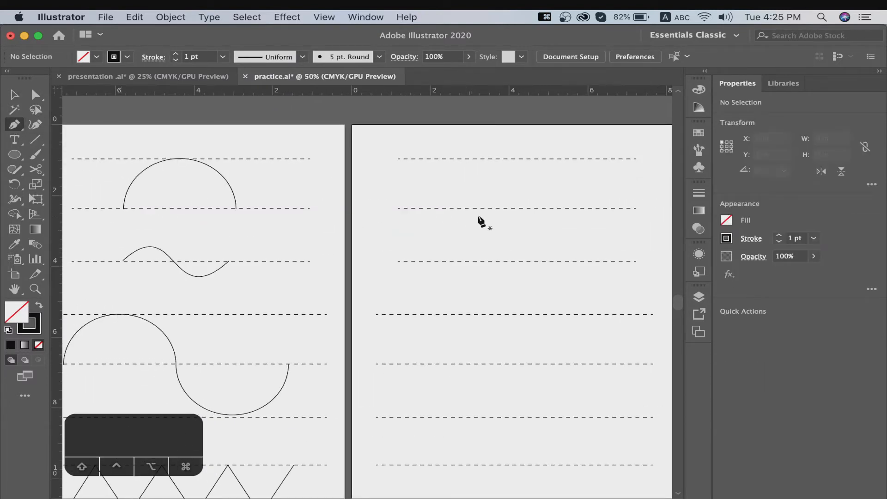
pyautogui.click(467, 209)
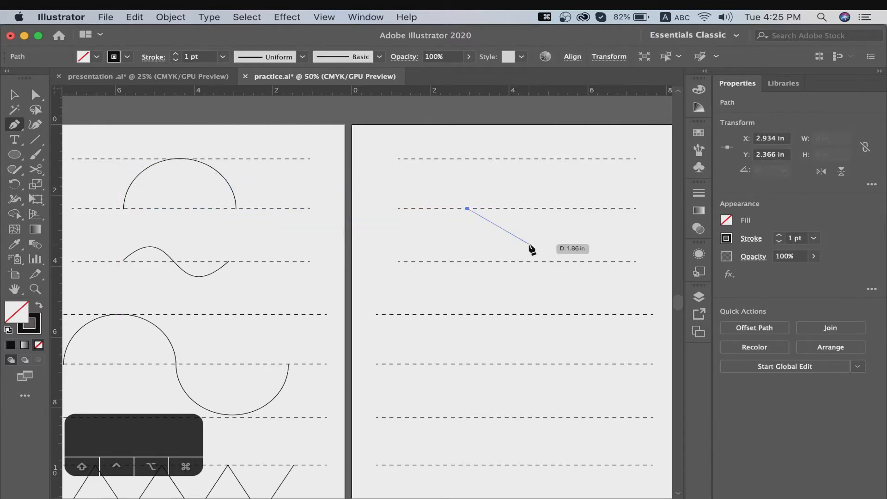
pyautogui.moveTo(570, 208); pyautogui.dragTo(640, 317)
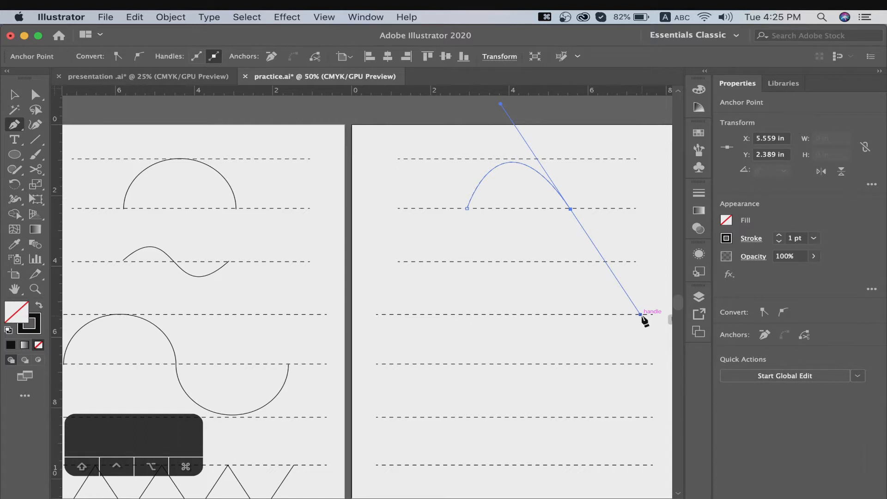
pyautogui.press('BackSpace')
pyautogui.press('BackSpace')
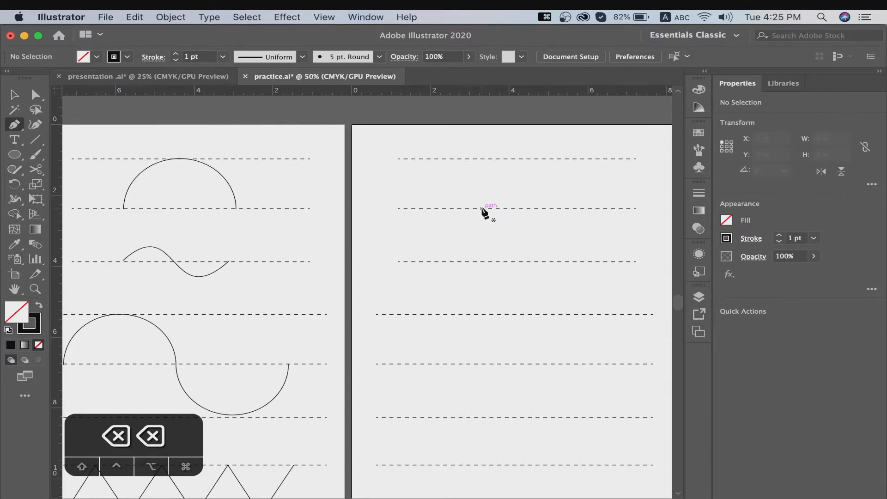
# Draw a Pen tool arch about 2.63 in wide on the second dashed line with vertical handles at both ends, removing the last anchor's outgoing handle
pyautogui.moveTo(481, 208); pyautogui.dragTo(482, 159)
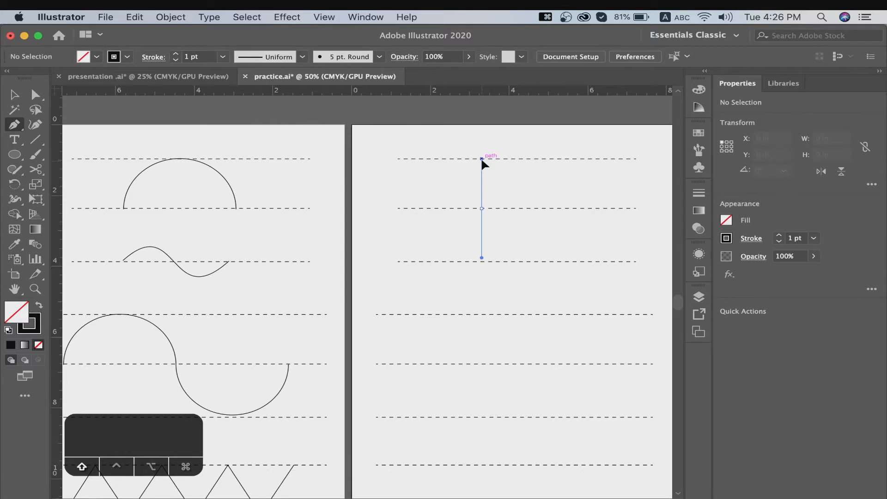
pyautogui.moveTo(482, 158); pyautogui.dragTo(592, 209)
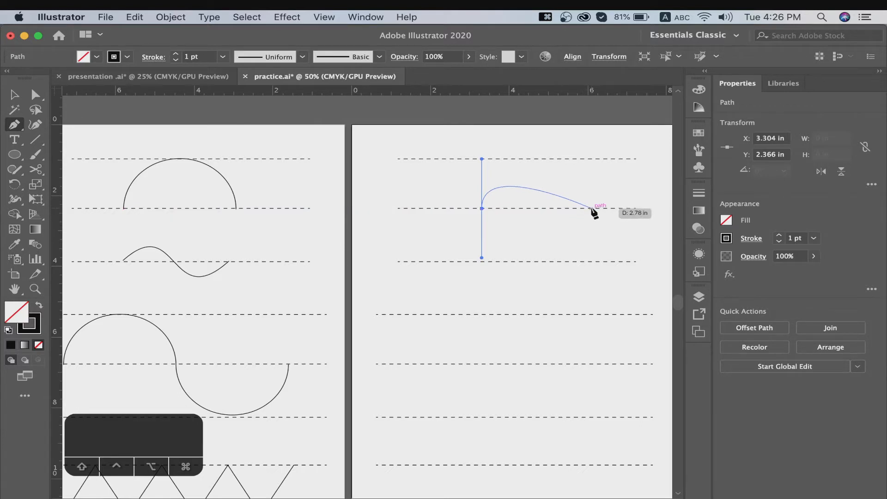
pyautogui.moveTo(593, 211)
pyautogui.mouseDown()
pyautogui.moveTo(517, 224)
pyautogui.moveTo(548, 192)
pyautogui.moveTo(587, 213)
pyautogui.mouseUp()
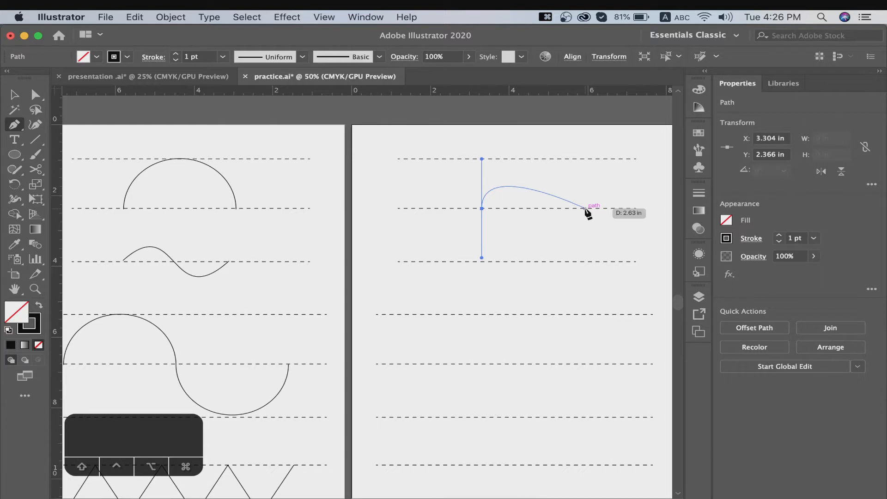
pyautogui.moveTo(587, 212); pyautogui.dragTo(613, 288)
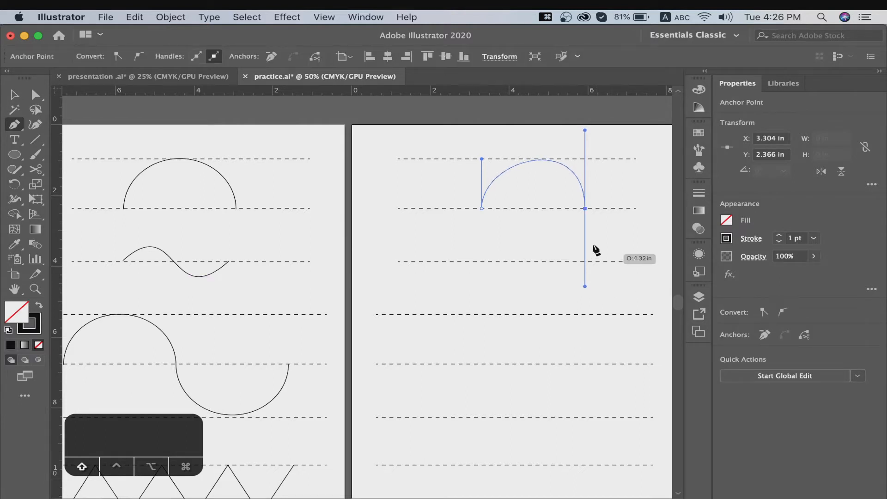
pyautogui.click(585, 208)
pyautogui.press('super+z')
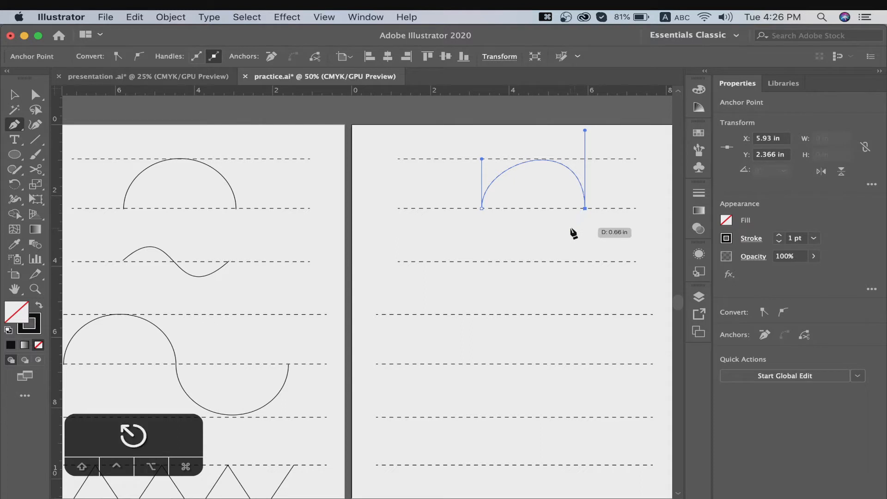
# Even out the arch by tilting the first anchor's handles slightly outward and shortening the second anchor's handle, and select the whole arch
pyautogui.click(36, 94)
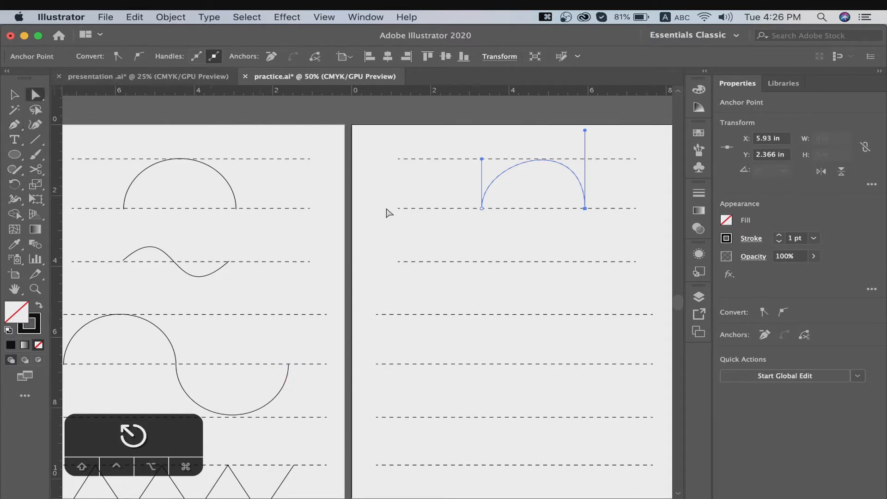
pyautogui.click(482, 209)
pyautogui.moveTo(481, 159); pyautogui.dragTo(458, 154)
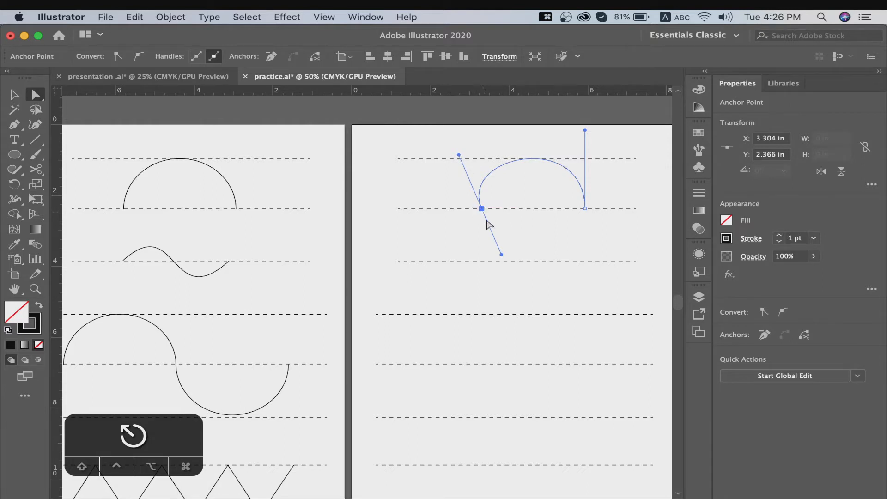
pyautogui.moveTo(500, 255); pyautogui.dragTo(490, 252)
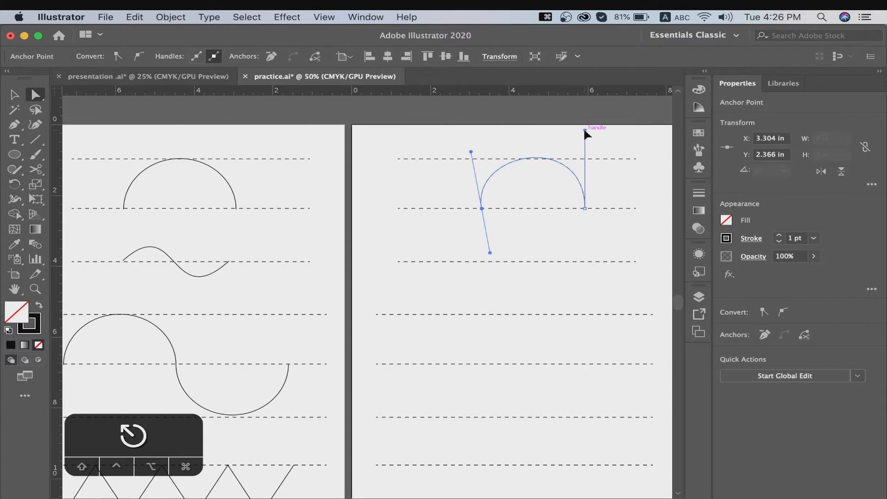
pyautogui.moveTo(585, 130); pyautogui.dragTo(585, 135)
pyautogui.moveTo(470, 150); pyautogui.dragTo(470, 147)
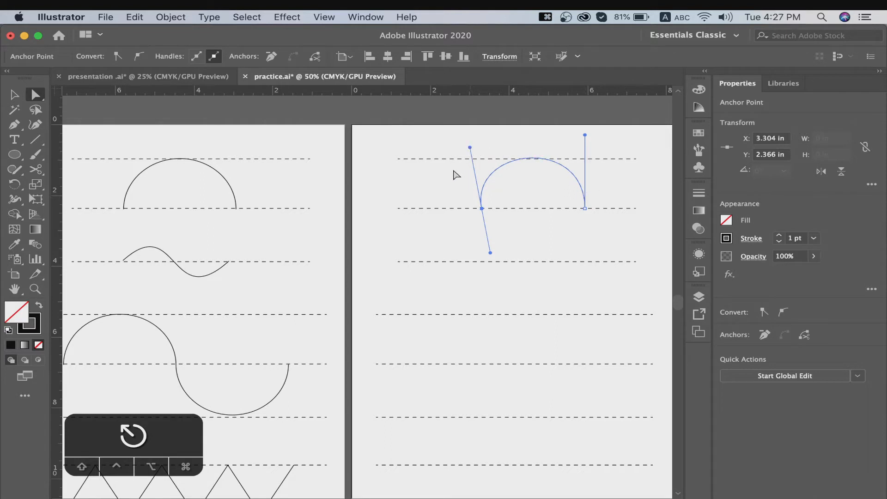
pyautogui.click(398, 144)
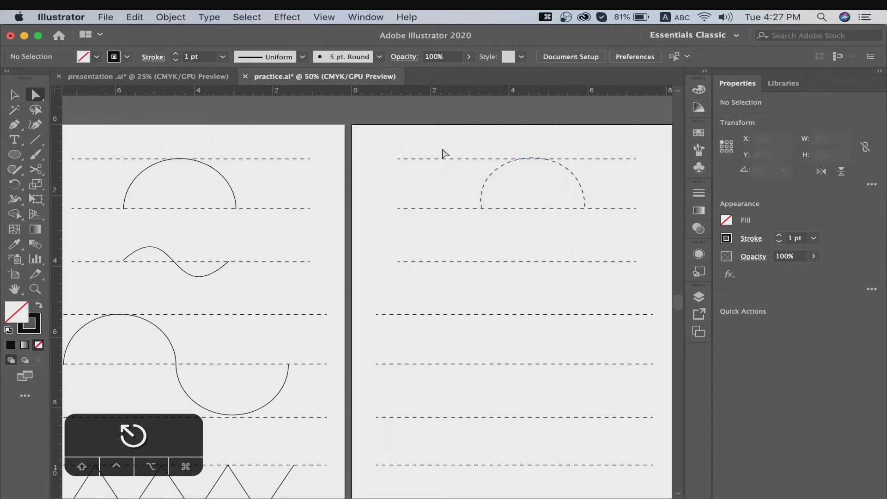
pyautogui.press('v')
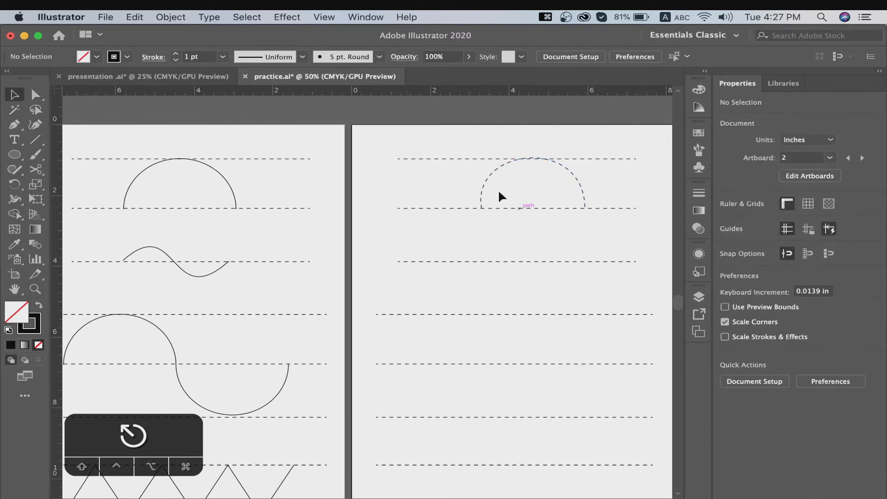
pyautogui.click(483, 180)
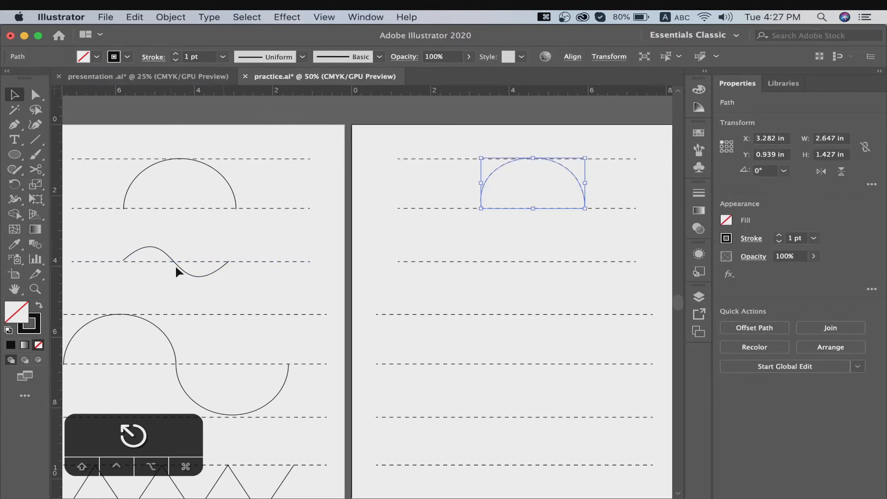
# Copy the reference arch's appearance onto the selected practice arch with the Eyedropper and deselect the arch
pyautogui.press('i')
pyautogui.click(230, 184)
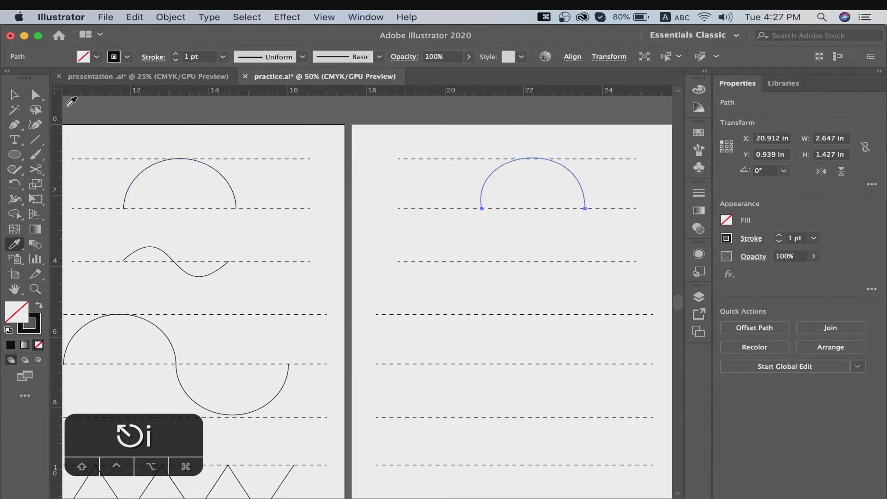
pyautogui.press('v')
pyautogui.click(564, 235)
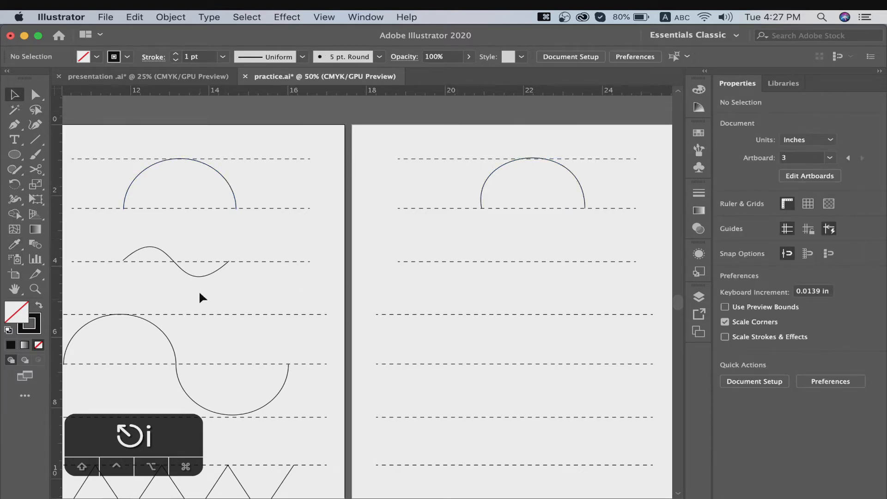
# Select the reference arch, small wave and large S-curve together with their surrounding dashed lines, and lock the selection
pyautogui.press('space')
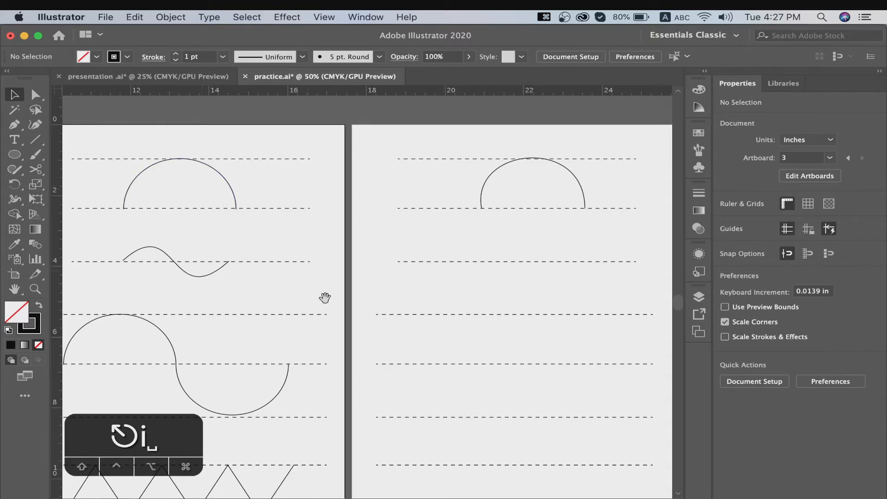
pyautogui.moveTo(220, 210); pyautogui.dragTo(377, 170)
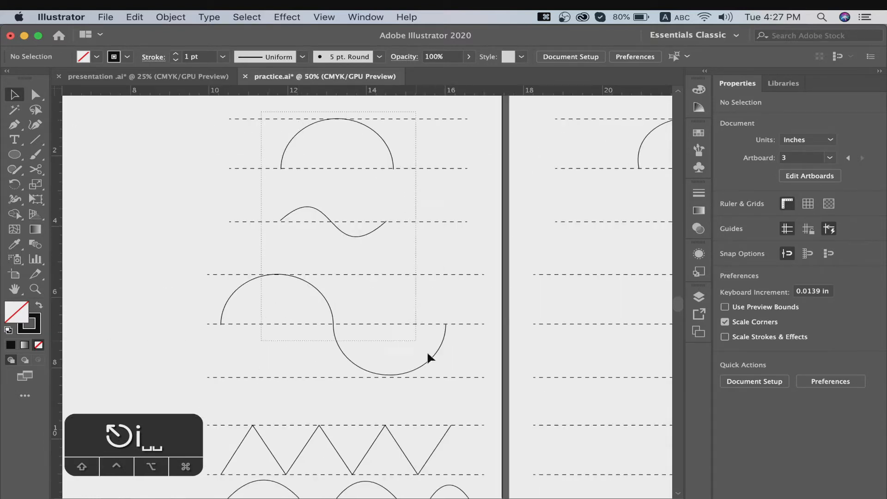
pyautogui.moveTo(428, 357); pyautogui.dragTo(459, 384)
pyautogui.click(170, 17)
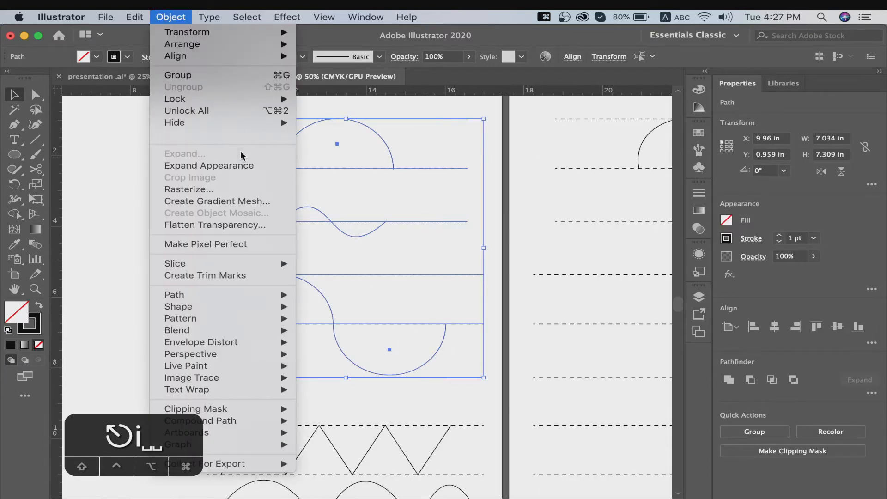
pyautogui.click(323, 95)
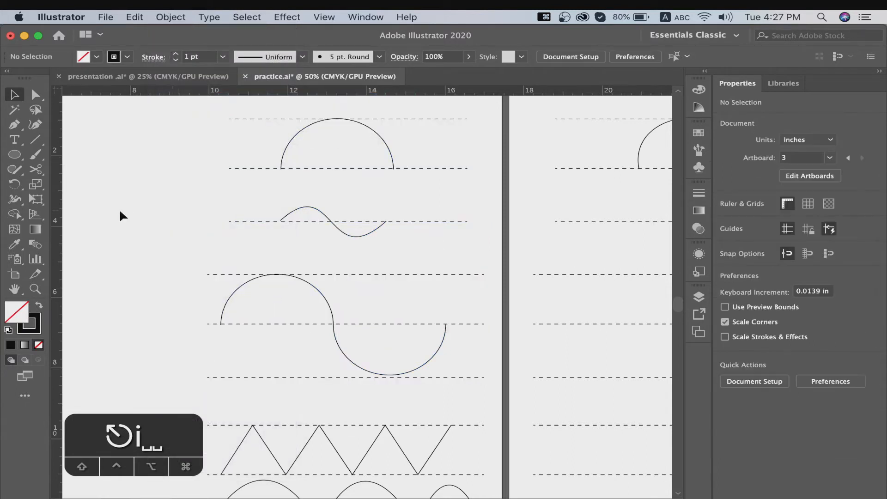
# Trace the reference arch with a Pen tool path about 2.86 in wide, using vertical handles and removing the last anchor's outgoing handle
pyautogui.click(14, 124)
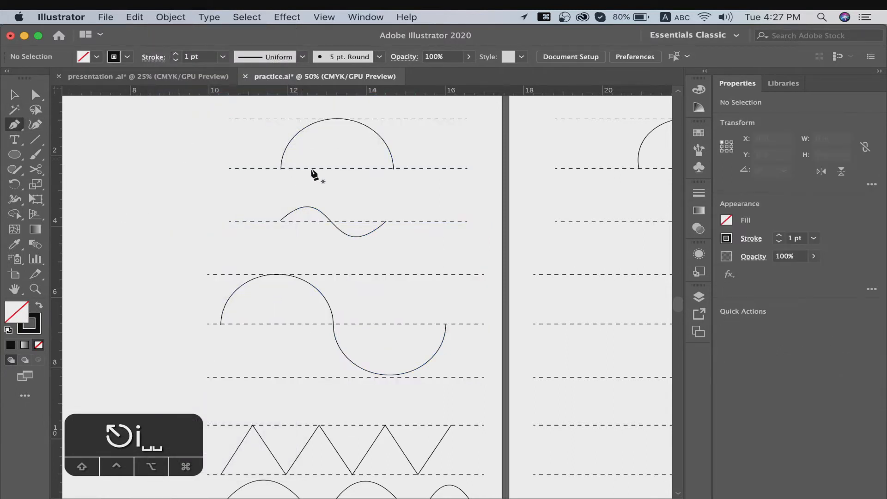
pyautogui.click(127, 57)
pyautogui.click(153, 57)
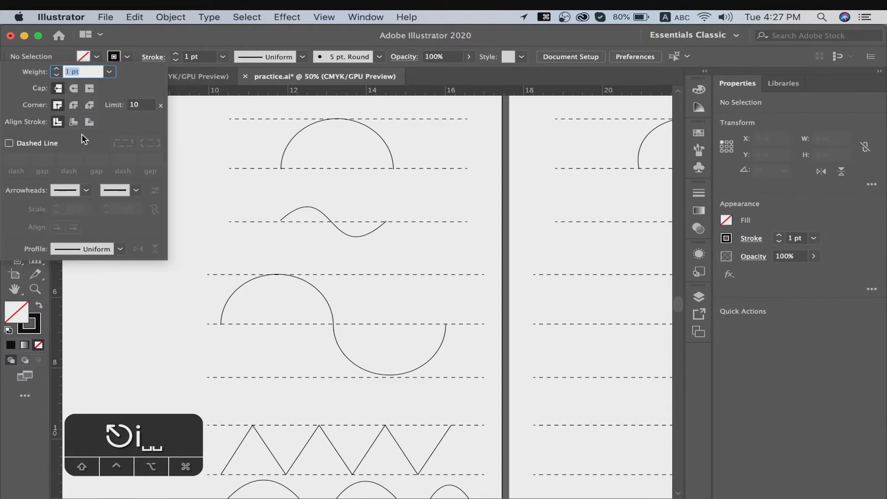
pyautogui.click(253, 122)
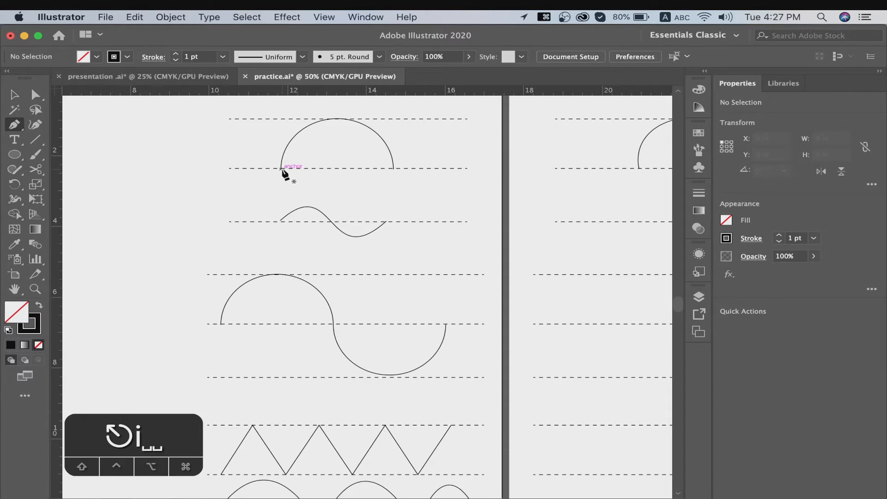
pyautogui.moveTo(282, 169); pyautogui.dragTo(294, 118)
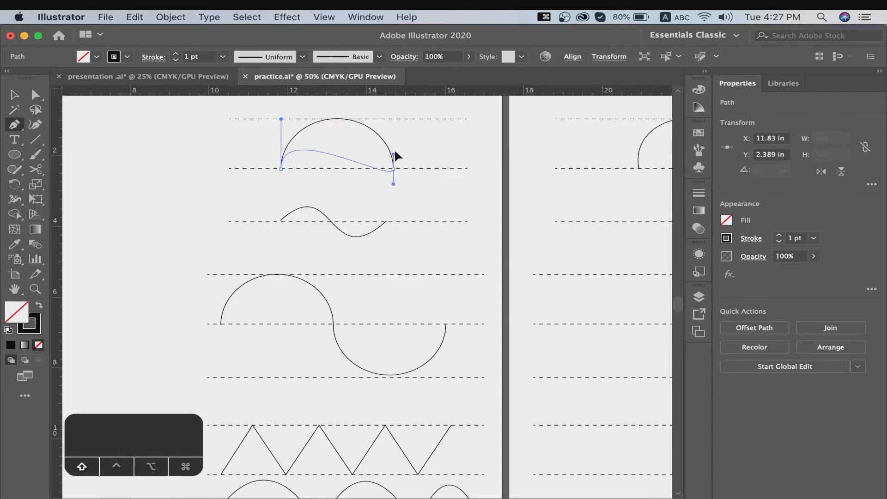
pyautogui.moveTo(394, 169); pyautogui.dragTo(428, 249)
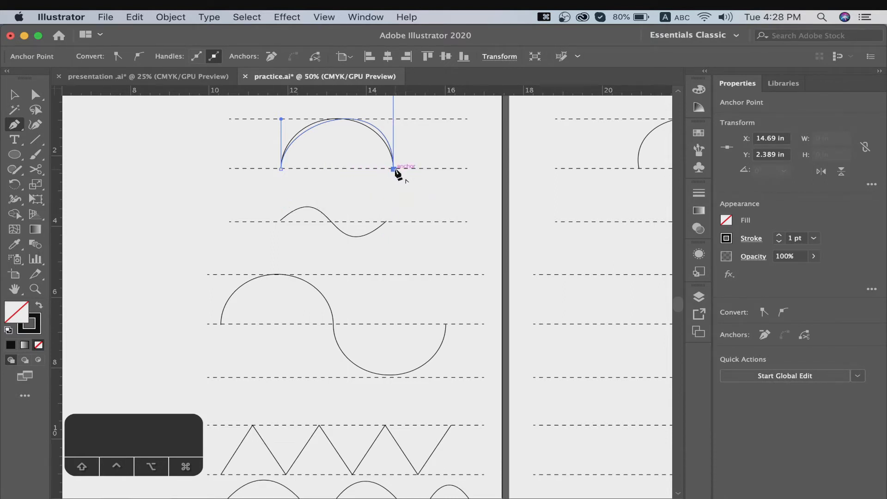
pyautogui.press('Escape')
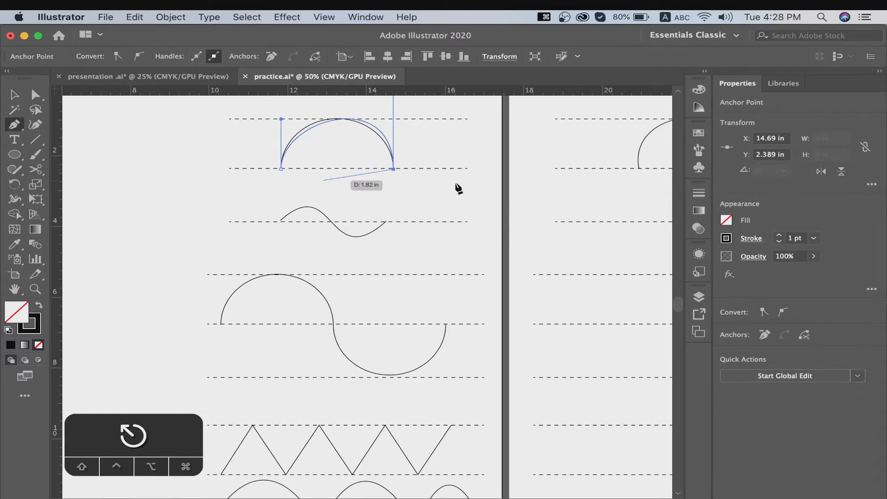
pyautogui.press('Escape')
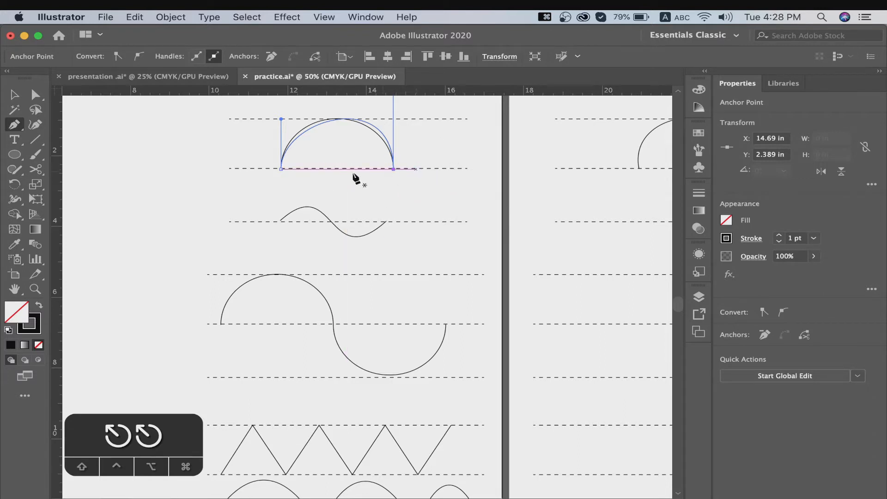
# Fit the traced arch to the reference by lengthening the first anchor's vertical handle and shortening and tilting the second anchor's handle inward
pyautogui.click(36, 94)
pyautogui.moveTo(282, 119); pyautogui.dragTo(277, 114)
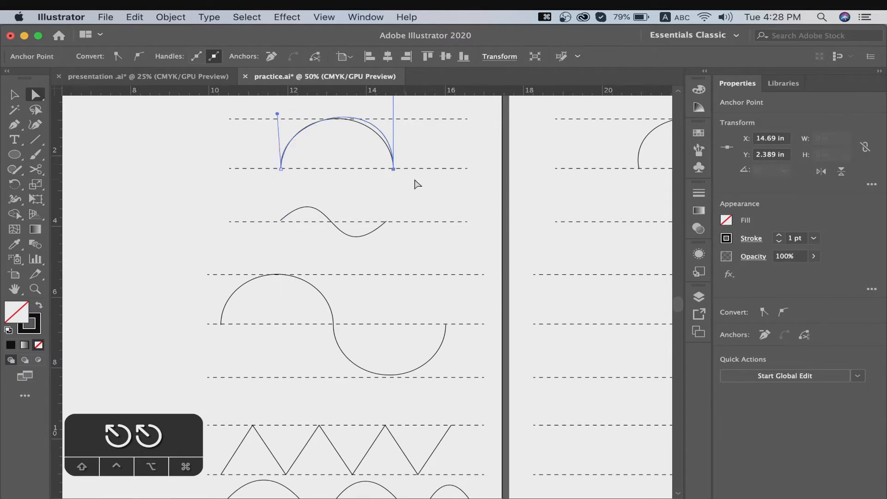
pyautogui.scroll(2, 436, 190)
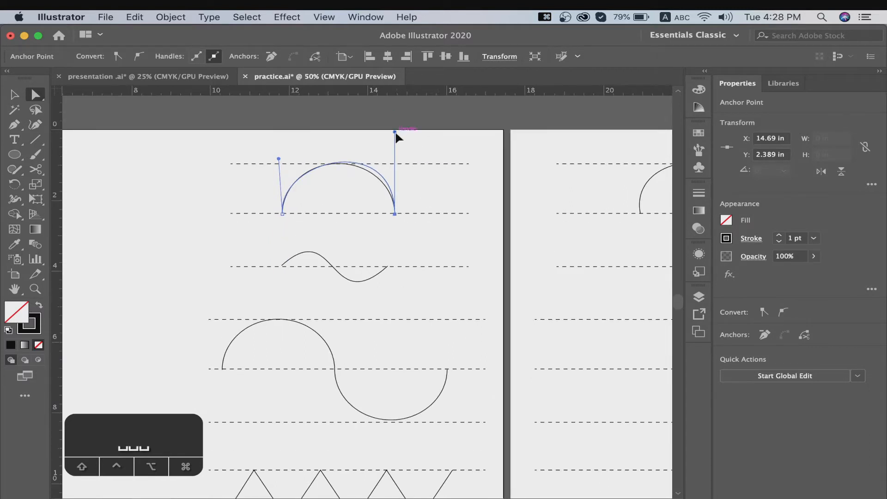
pyautogui.moveTo(395, 134); pyautogui.dragTo(391, 143)
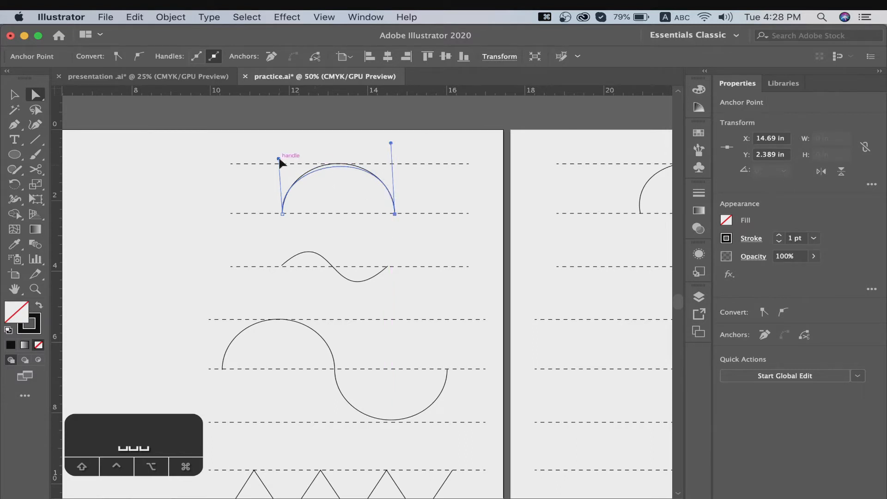
pyautogui.moveTo(279, 159); pyautogui.dragTo(283, 153)
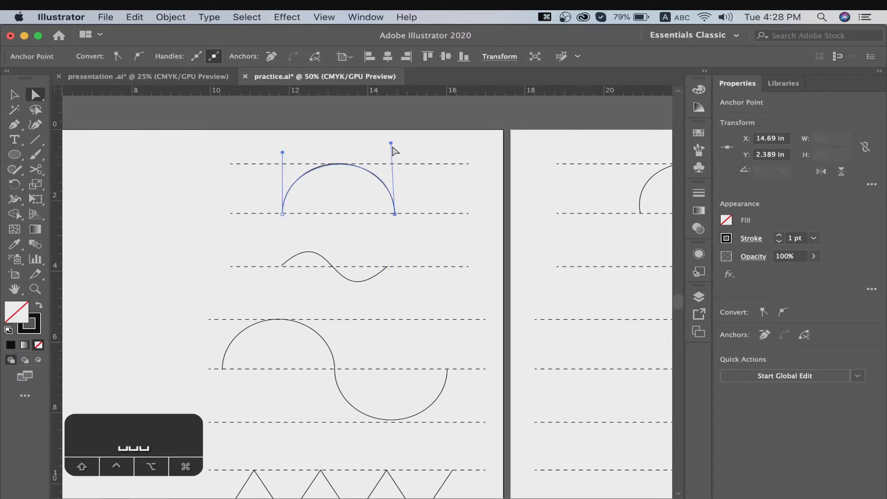
pyautogui.click(457, 203)
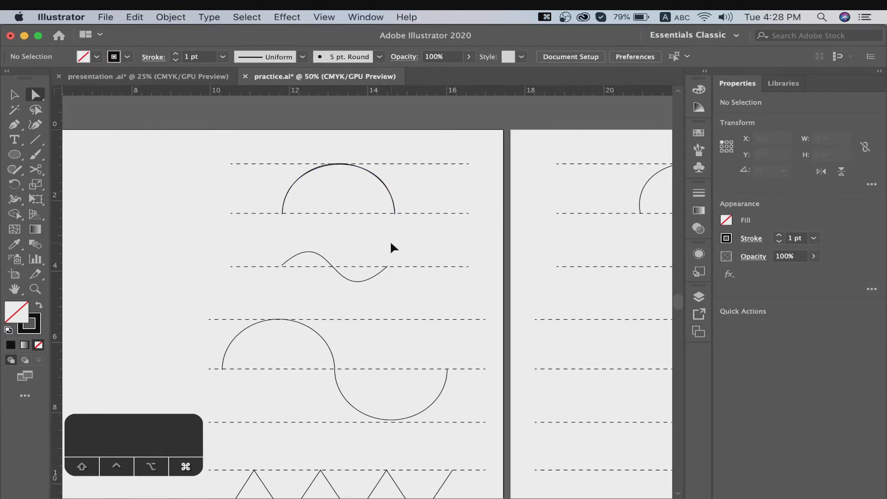
# Set the stroke colour to red for tracing the small reference wave
pyautogui.press('super+equal')
pyautogui.press('super+equal')
pyautogui.press('super+equal')
pyautogui.press('space')
pyautogui.moveTo(314, 176); pyautogui.dragTo(435, 173)
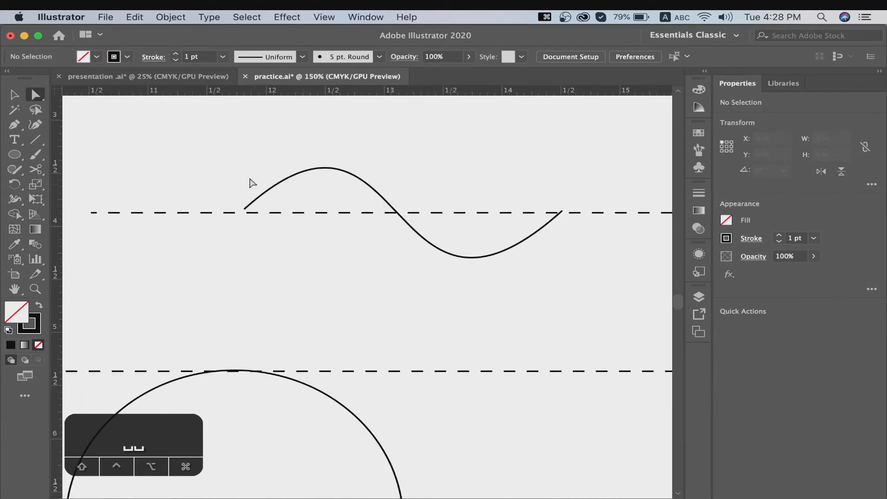
pyautogui.click(127, 56)
pyautogui.click(49, 79)
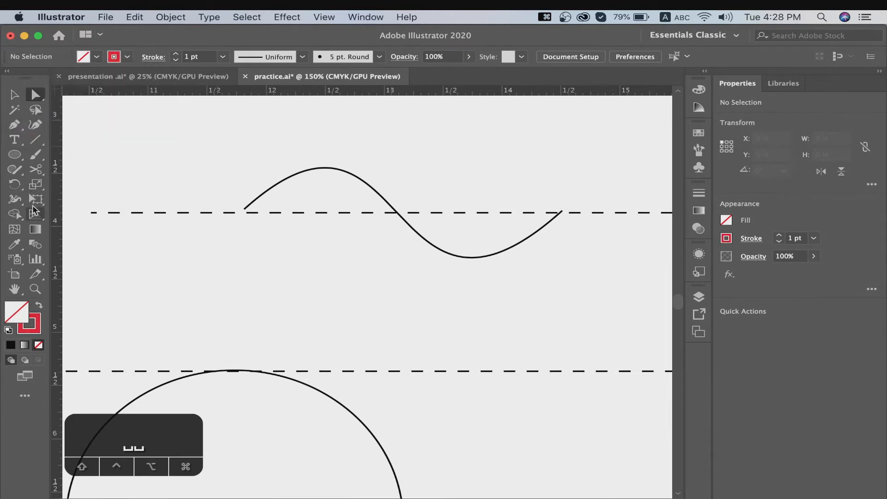
# Trace the small wave with a Pen tool path about 2.7 in wide, pulling long diagonal handles up and right at both end anchors
pyautogui.click(14, 124)
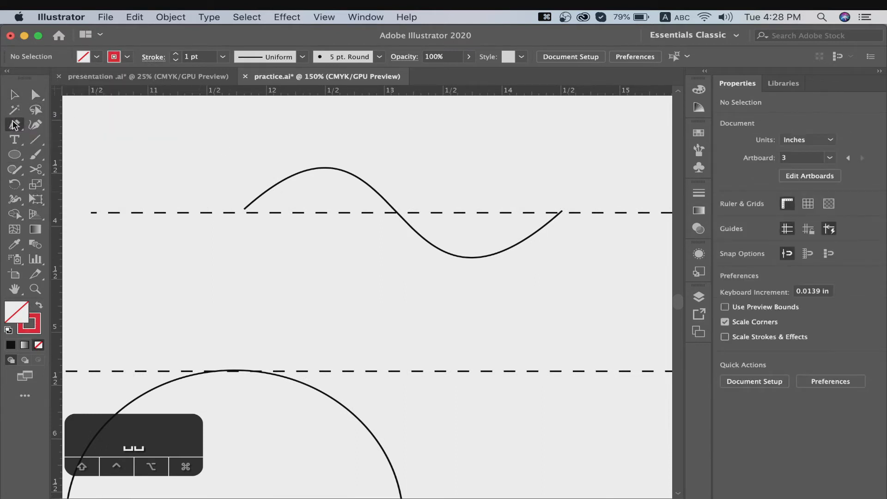
pyautogui.click(244, 209)
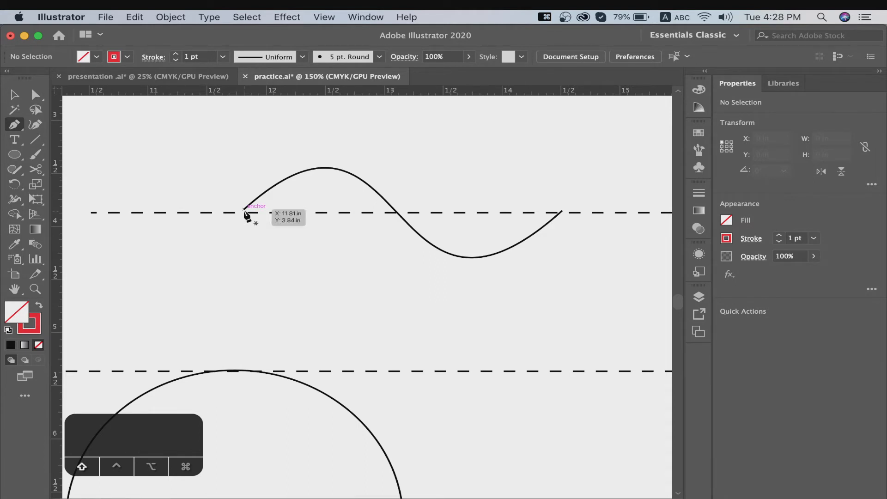
pyautogui.moveTo(244, 210); pyautogui.dragTo(329, 133)
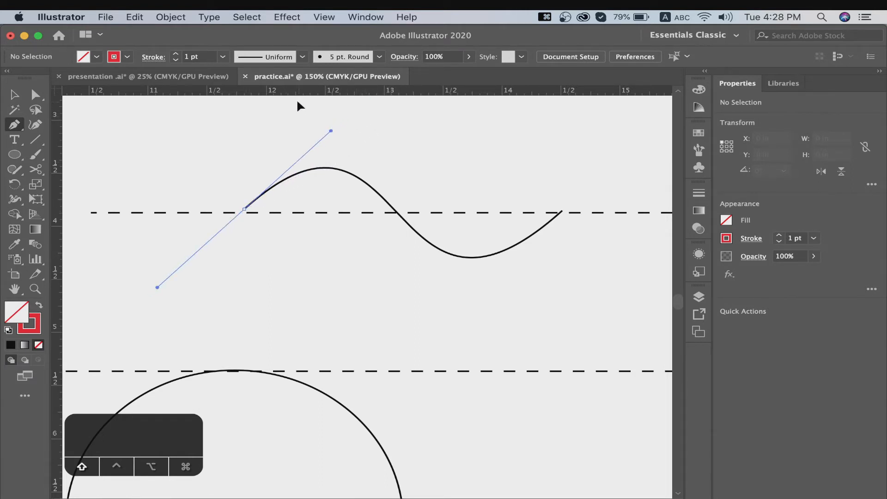
pyautogui.moveTo(297, 101); pyautogui.dragTo(412, 123)
pyautogui.press('shift')
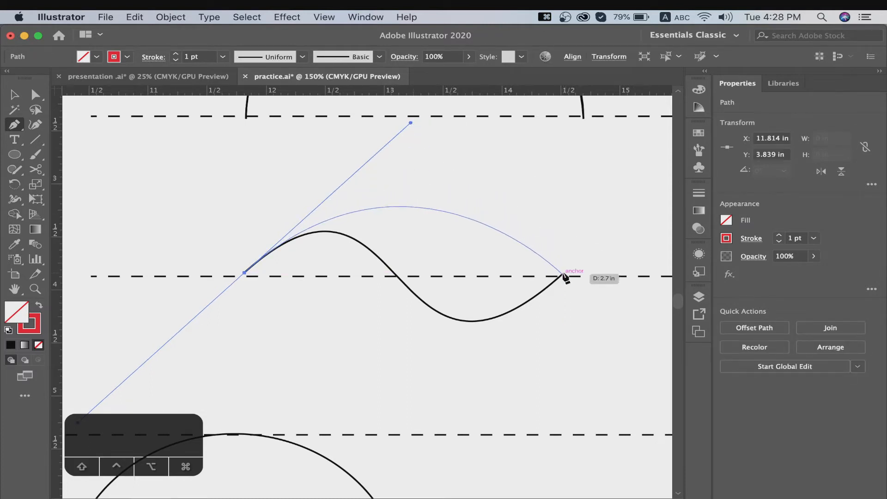
pyautogui.moveTo(562, 275); pyautogui.dragTo(600, 135)
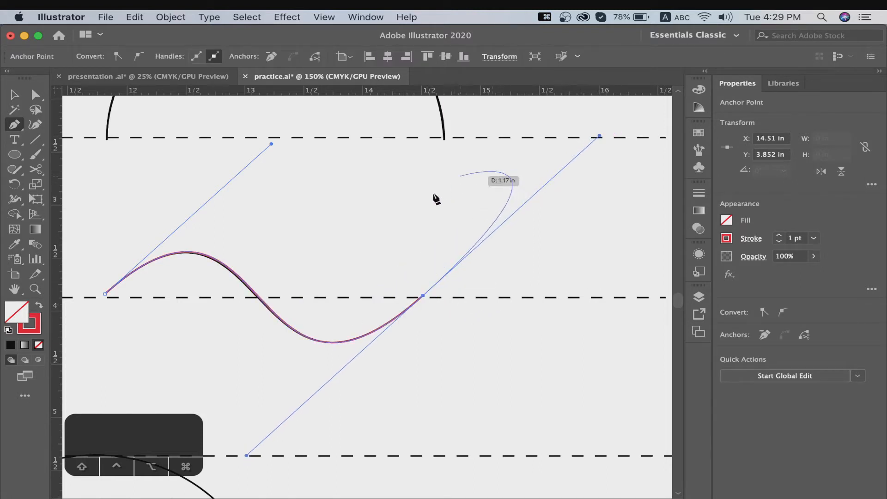
# Undo a trial anchor beyond the wave's end, remove the last anchor's outgoing handle, and finish and deselect the path
pyautogui.click(466, 186)
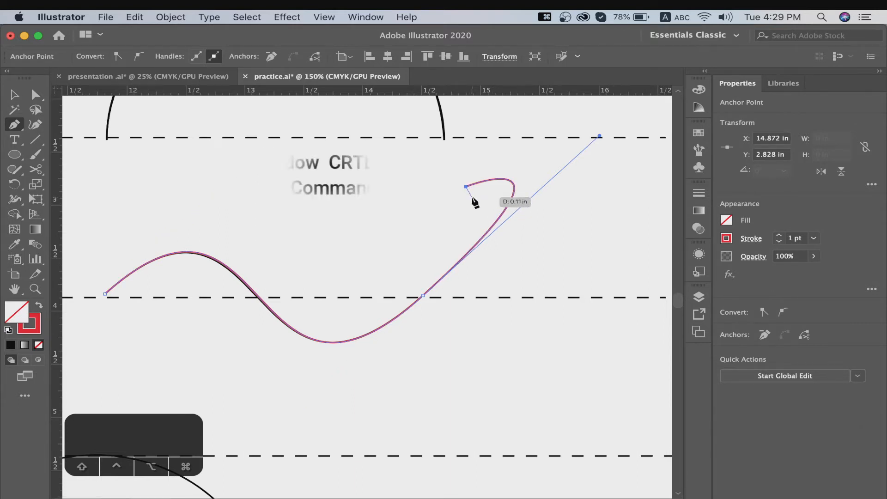
pyautogui.press('super+z')
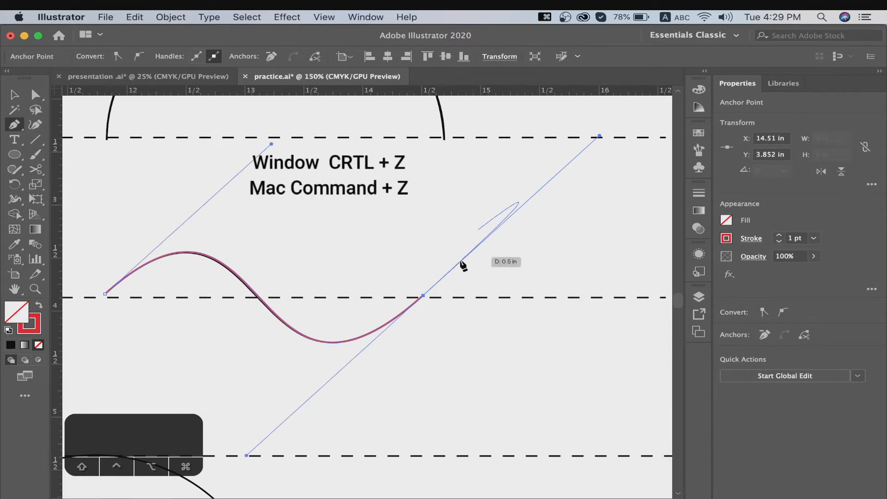
pyautogui.click(424, 296)
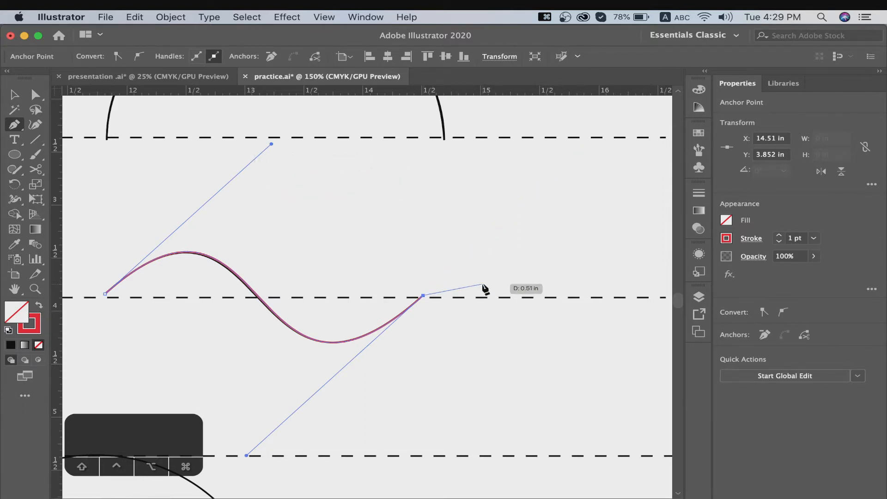
pyautogui.press('super+z')
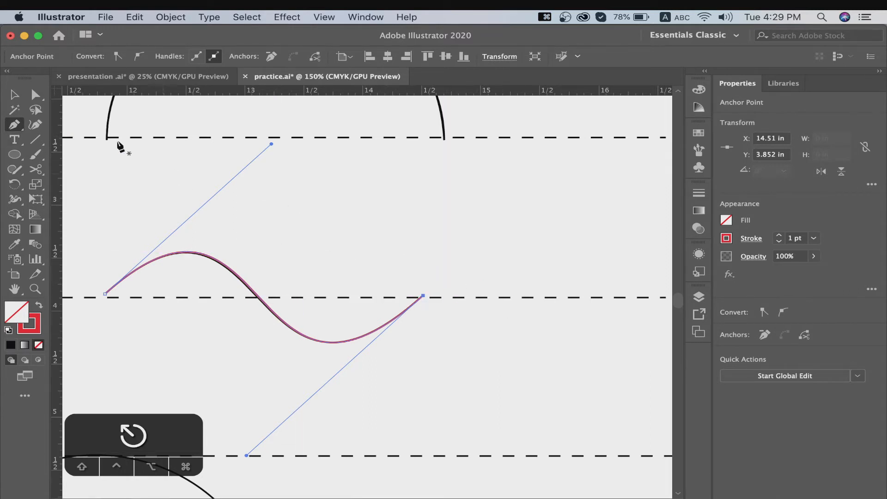
pyautogui.click(14, 94)
pyautogui.click(306, 210)
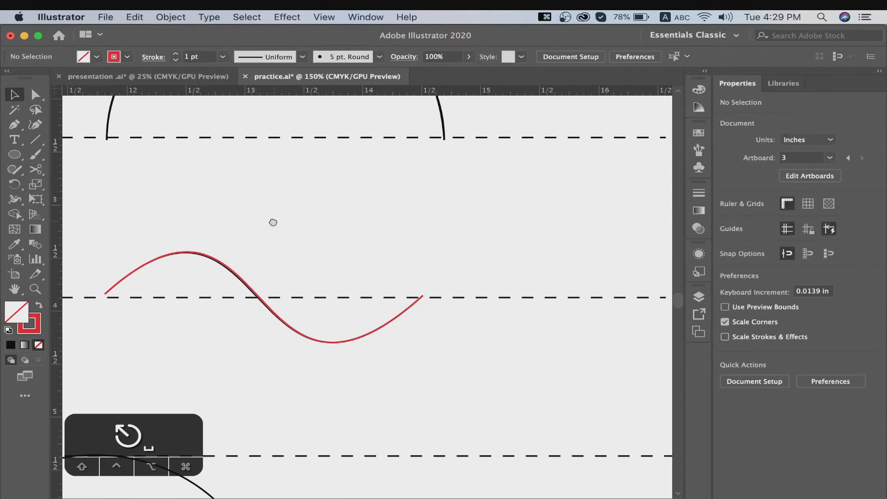
# Draw a red wave about 4.1 in wide along the second artboard's single dashed line, with a long diagonal handle at its middle anchor, and deselect it
pyautogui.hscroll(-5, 271, 228)
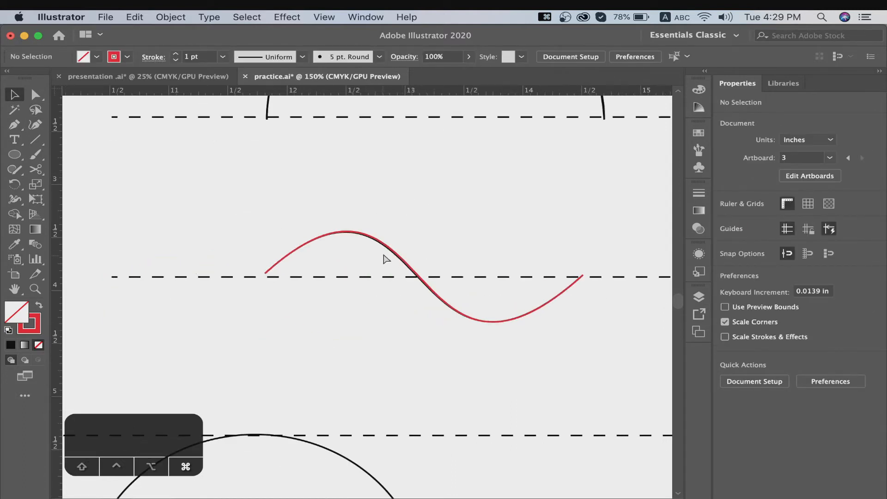
pyautogui.press('super+minus')
pyautogui.press('super+minus')
pyautogui.press('super+minus')
pyautogui.press('super+minus')
pyautogui.press('space')
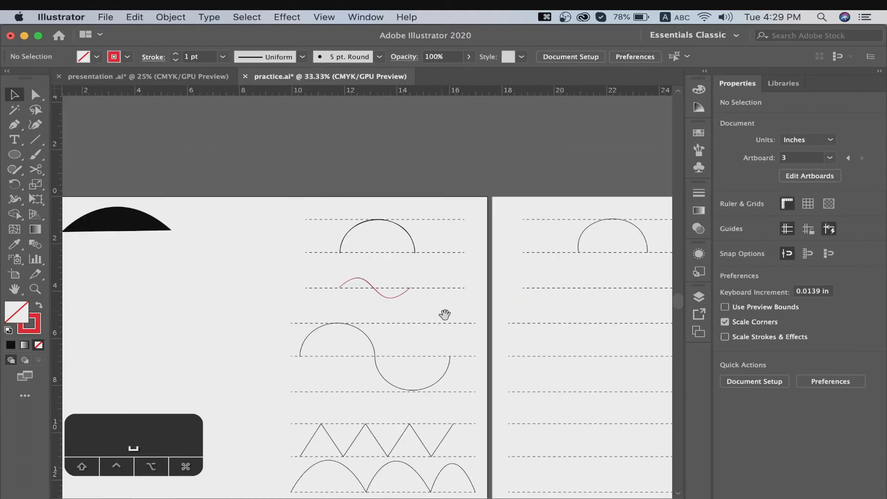
pyautogui.moveTo(445, 315); pyautogui.dragTo(465, 291)
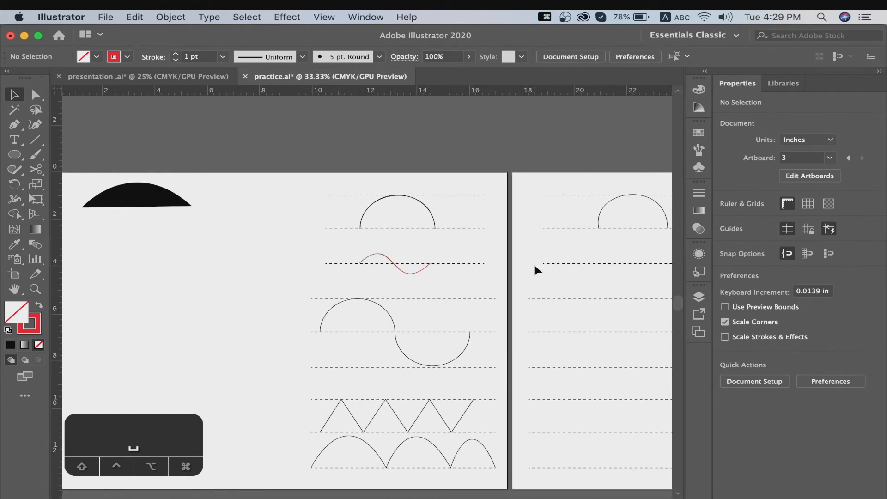
pyautogui.press('space')
pyautogui.moveTo(420, 254); pyautogui.dragTo(273, 238)
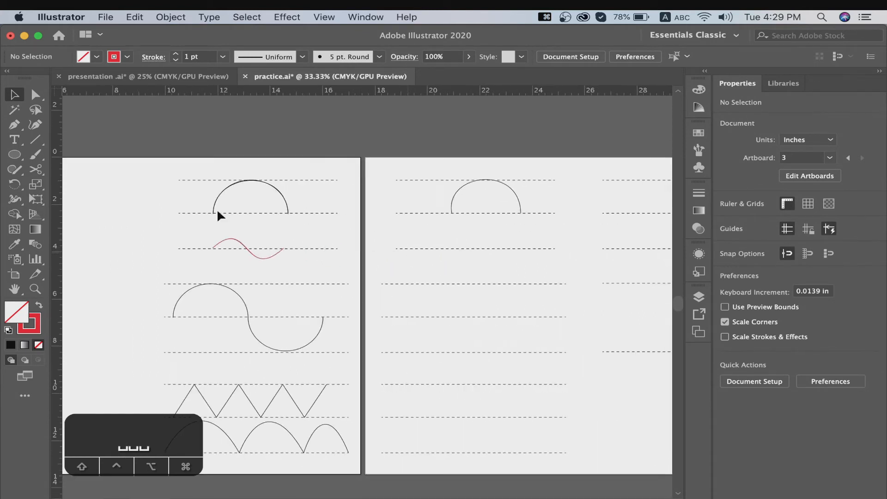
pyautogui.click(14, 124)
pyautogui.click(433, 248)
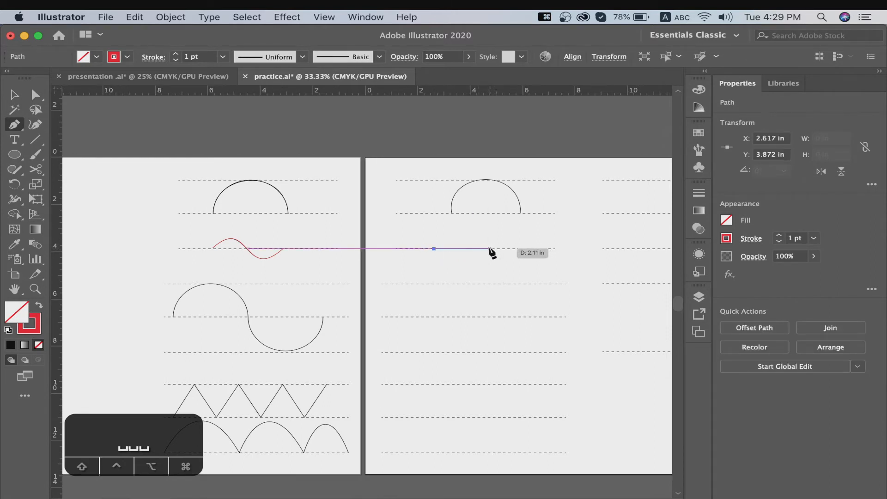
pyautogui.moveTo(486, 248); pyautogui.dragTo(518, 283)
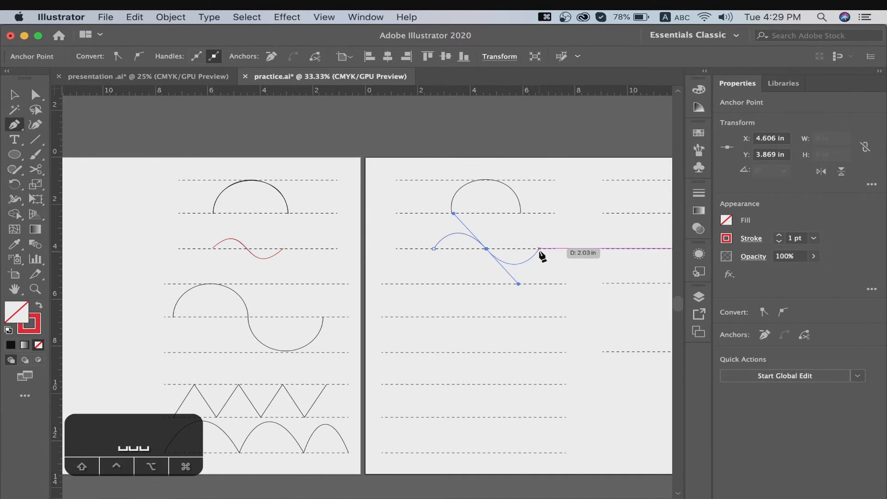
pyautogui.moveTo(541, 249)
pyautogui.mouseDown()
pyautogui.moveTo(501, 283)
pyautogui.moveTo(492, 277)
pyautogui.moveTo(553, 237)
pyautogui.mouseUp()
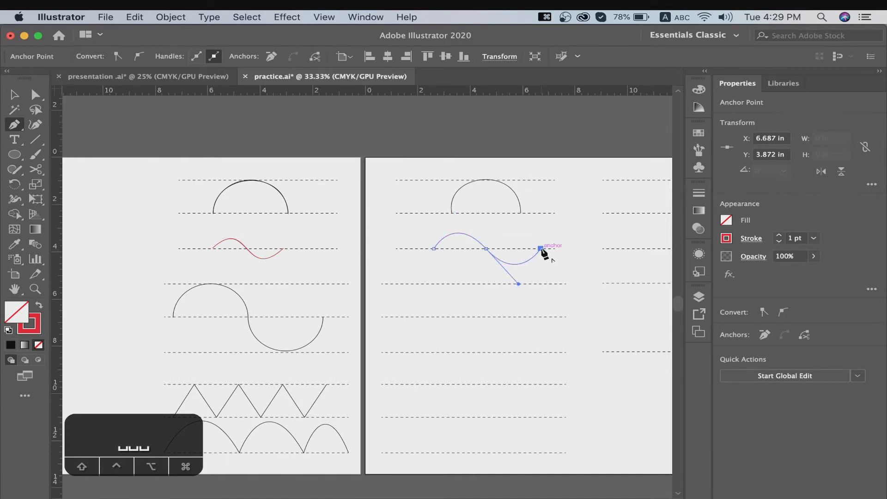
pyautogui.press('Escape')
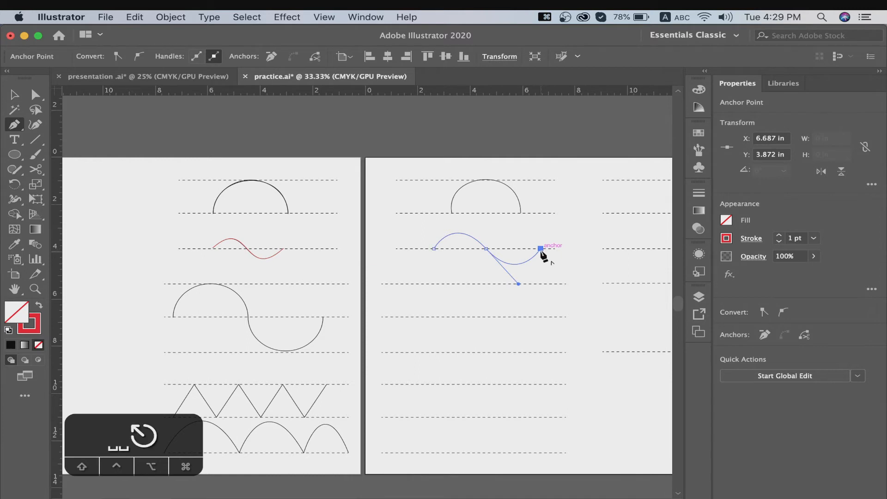
pyautogui.click(14, 94)
pyautogui.click(503, 270)
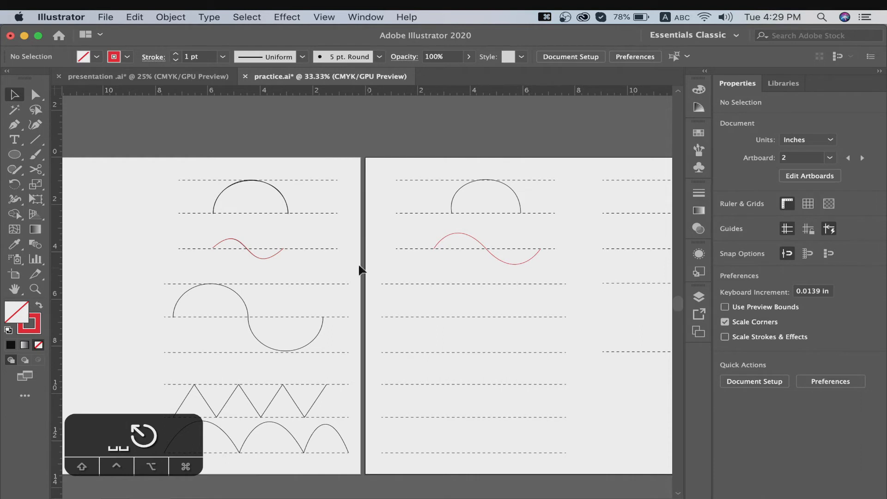
# Trace the large reference wave with a three-anchor Pen path about 5.7 in wide, pulling vertical handles at each anchor
pyautogui.press('space')
pyautogui.moveTo(335, 289); pyautogui.dragTo(362, 238)
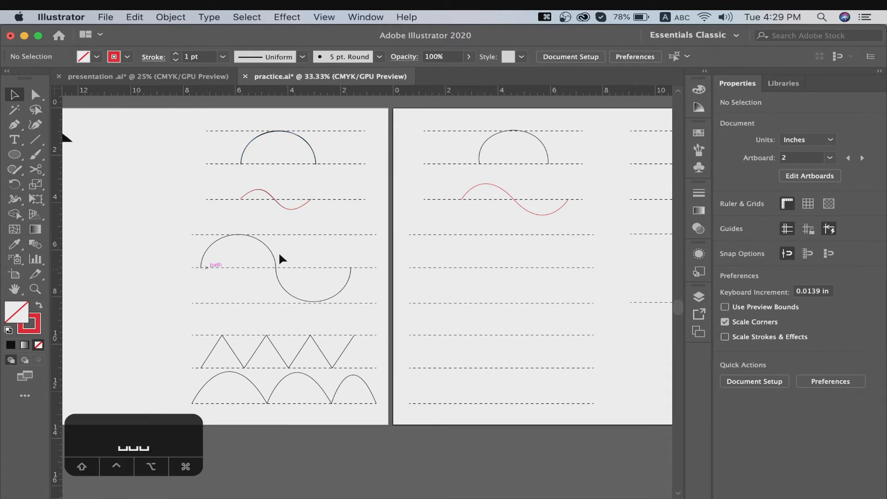
pyautogui.click(13, 124)
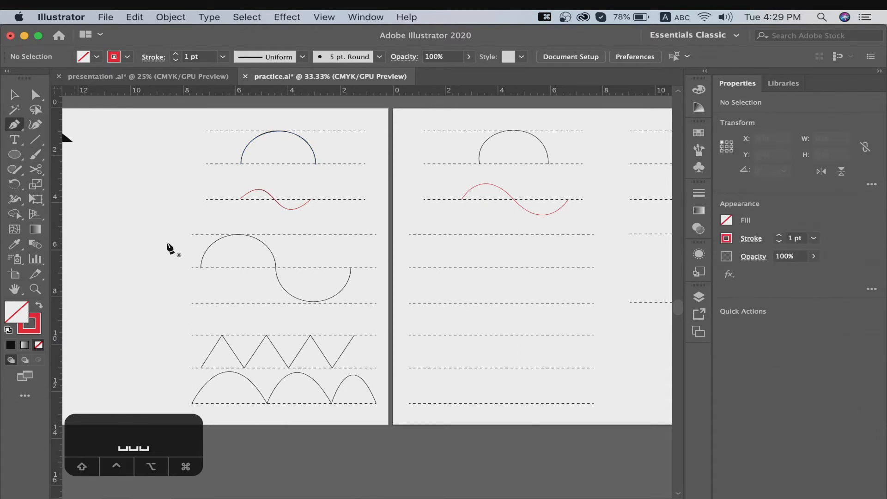
pyautogui.click(201, 268)
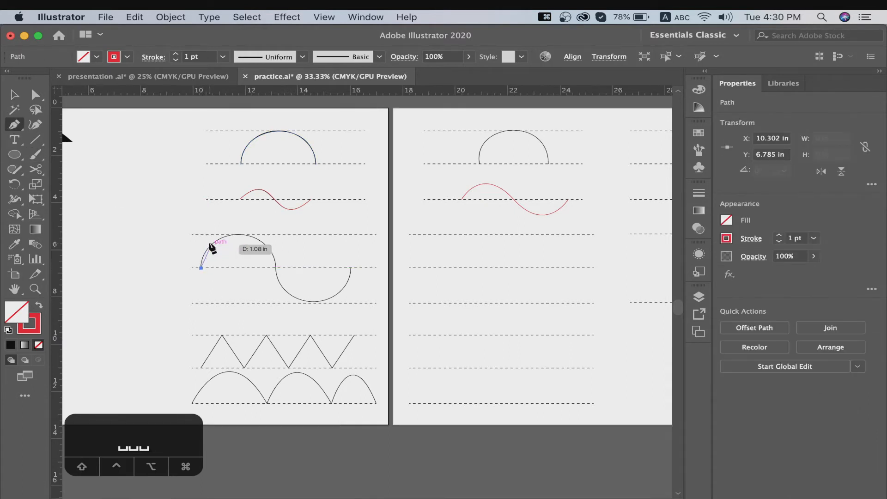
pyautogui.press('BackSpace')
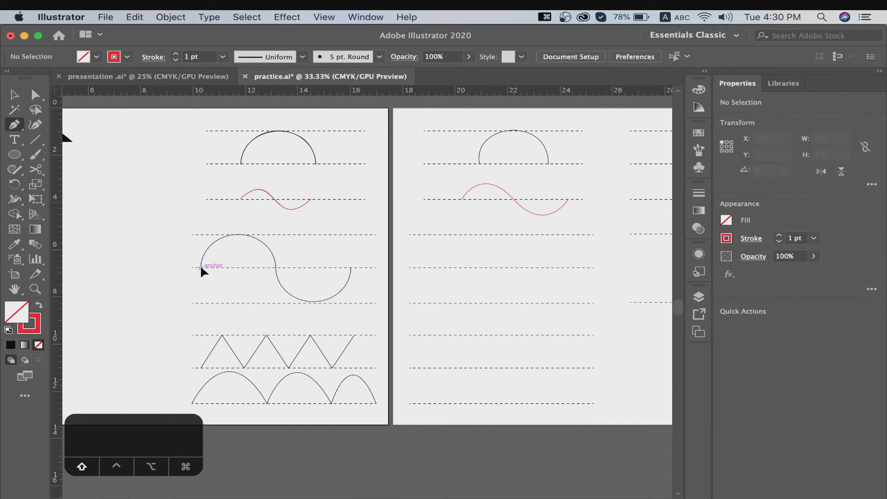
pyautogui.moveTo(200, 268); pyautogui.dragTo(214, 214)
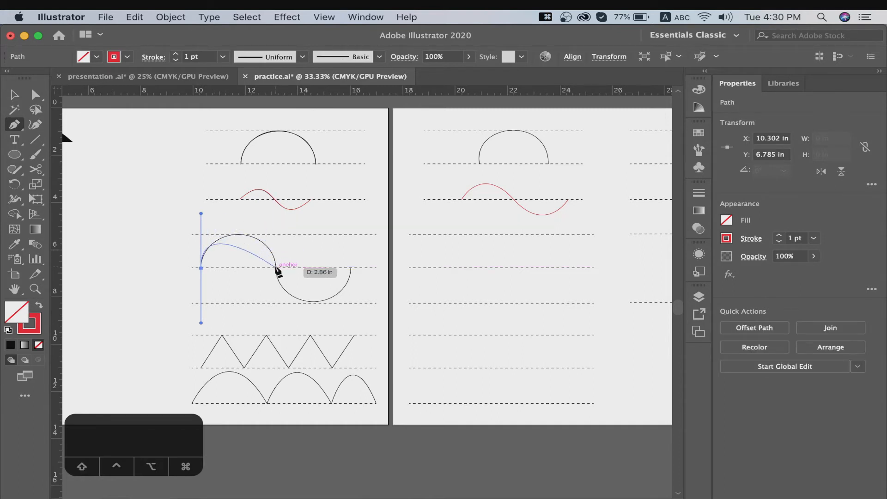
pyautogui.moveTo(276, 267); pyautogui.dragTo(263, 299)
pyautogui.moveTo(261, 301); pyautogui.dragTo(267, 306)
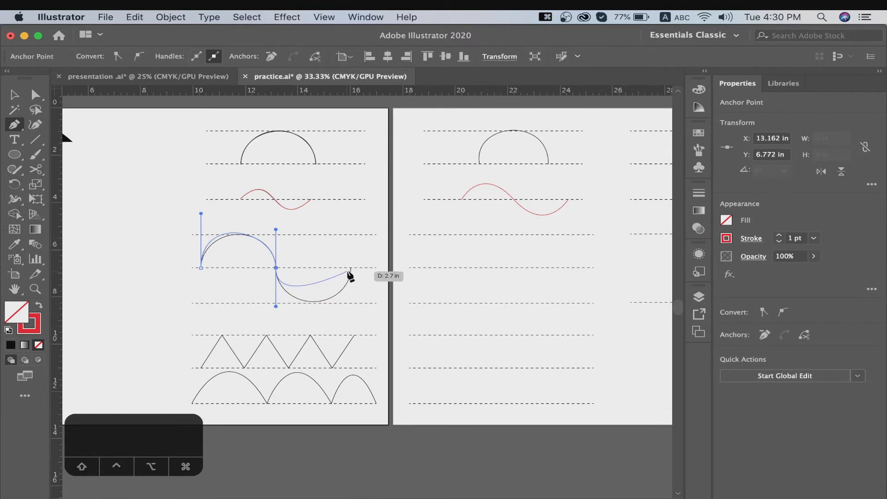
pyautogui.moveTo(351, 268); pyautogui.dragTo(377, 210)
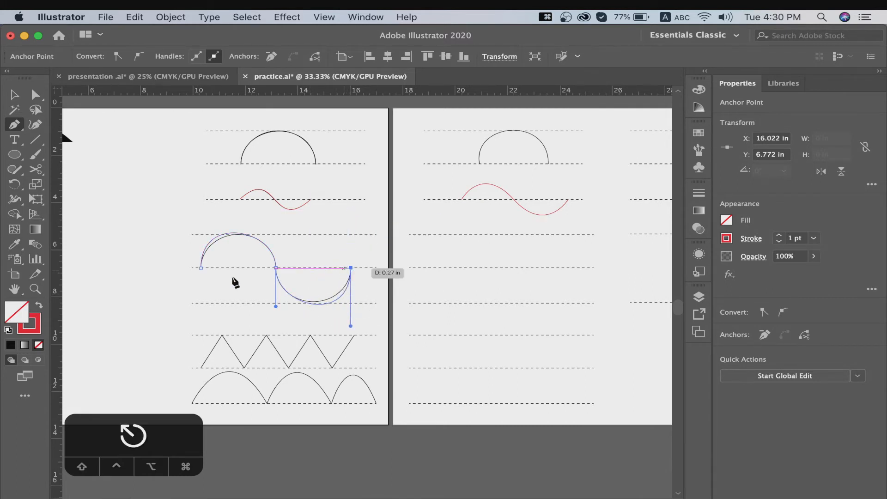
# End the large wave's path and tilt its first anchor's upper handle slightly inward and shorter to match the reference
pyautogui.press('super+equal')
pyautogui.press('super+equal')
pyautogui.press('super+equal')
pyautogui.press('space')
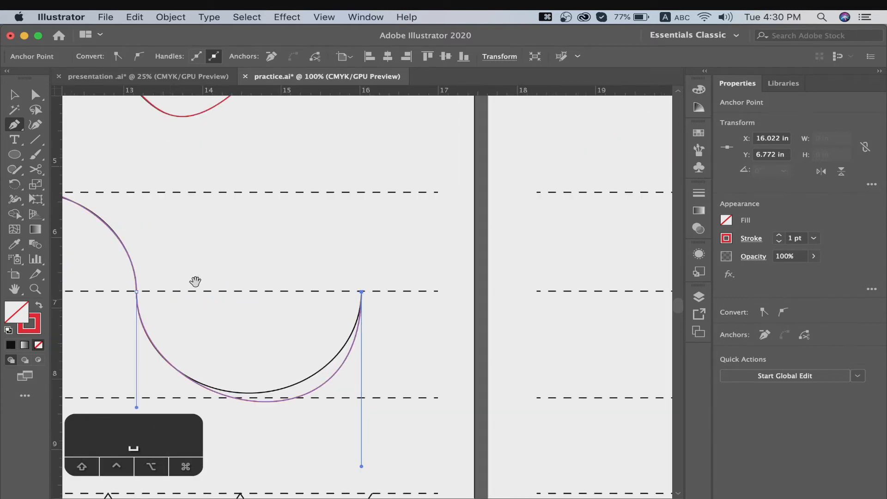
pyautogui.moveTo(196, 281); pyautogui.dragTo(444, 286)
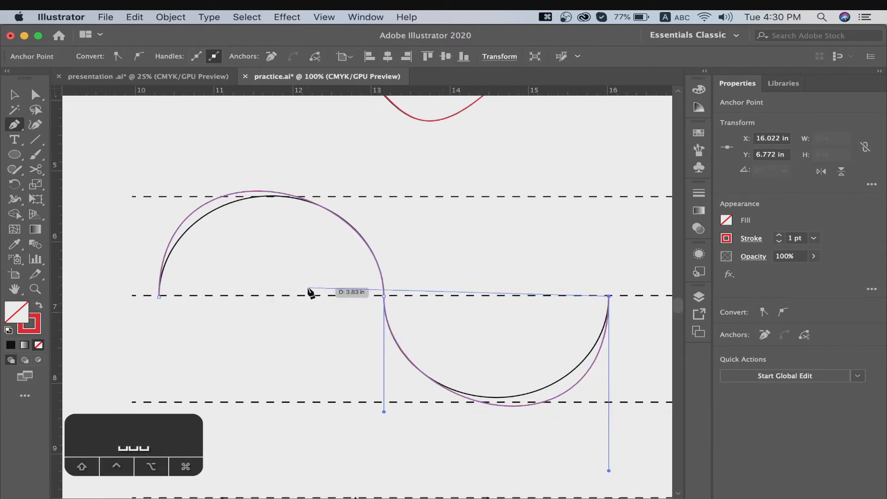
pyautogui.press('Escape')
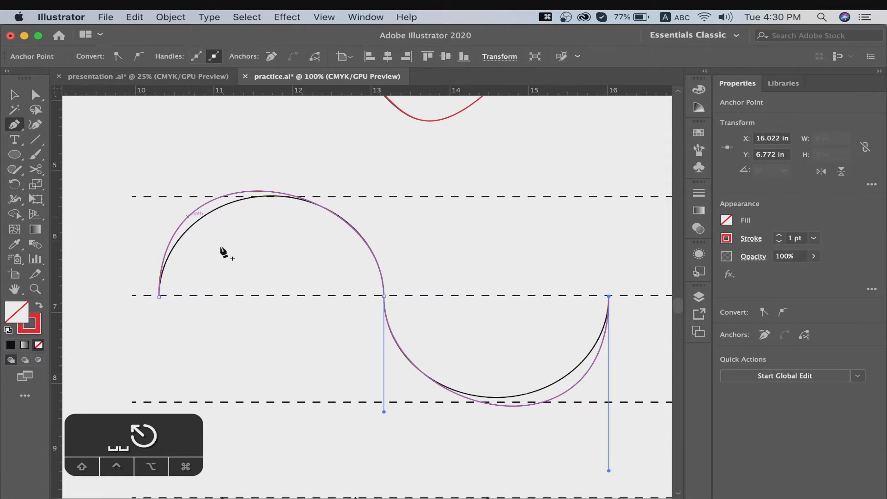
pyautogui.click(159, 296)
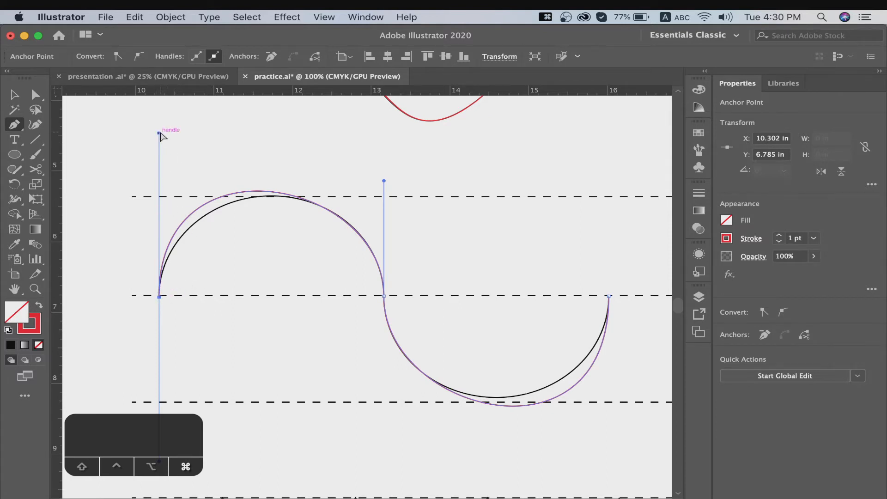
pyautogui.moveTo(160, 133); pyautogui.dragTo(176, 147)
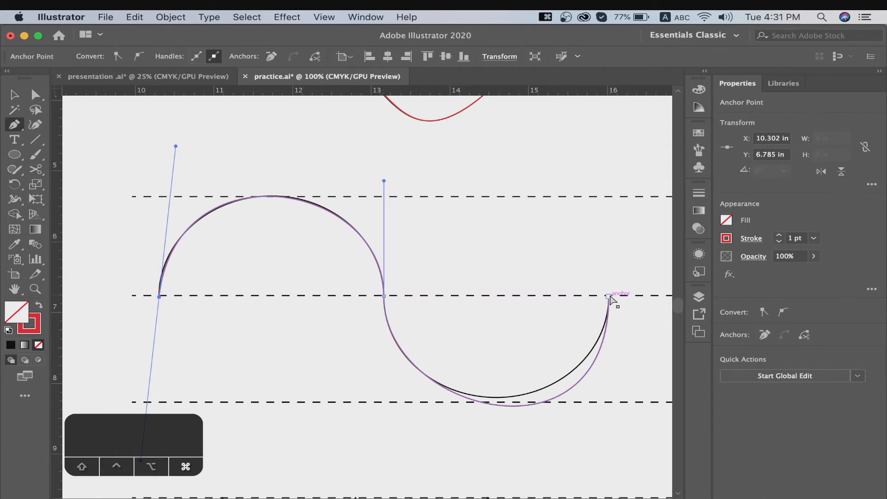
# Tilt the large wave's last anchor handle slightly inward and shorter to match the reference, and deselect the path
pyautogui.moveTo(609, 296); pyautogui.dragTo(584, 451)
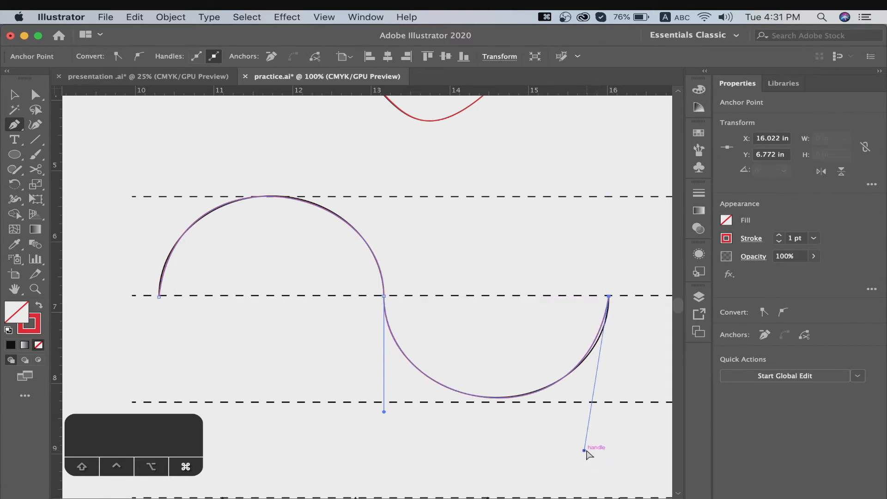
pyautogui.moveTo(585, 450)
pyautogui.mouseDown()
pyautogui.moveTo(594, 430)
pyautogui.moveTo(585, 450)
pyautogui.mouseUp()
pyautogui.press('super+minus')
pyautogui.press('super+minus')
pyautogui.press('super+minus')
pyautogui.press('super+minus')
pyautogui.click(15, 94)
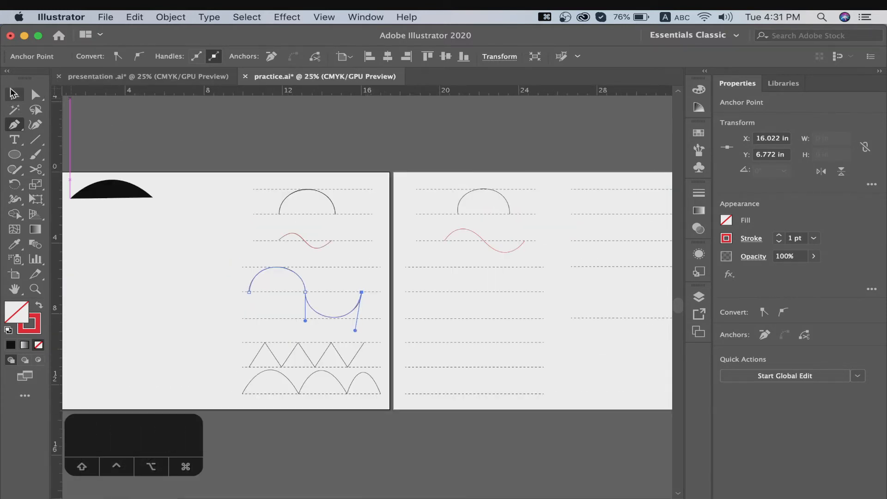
pyautogui.click(390, 438)
# Activate the Pen tool for drawing in the empty dashed rows below the wave on the practice artboard
pyautogui.scroll(-3, 390, 439)
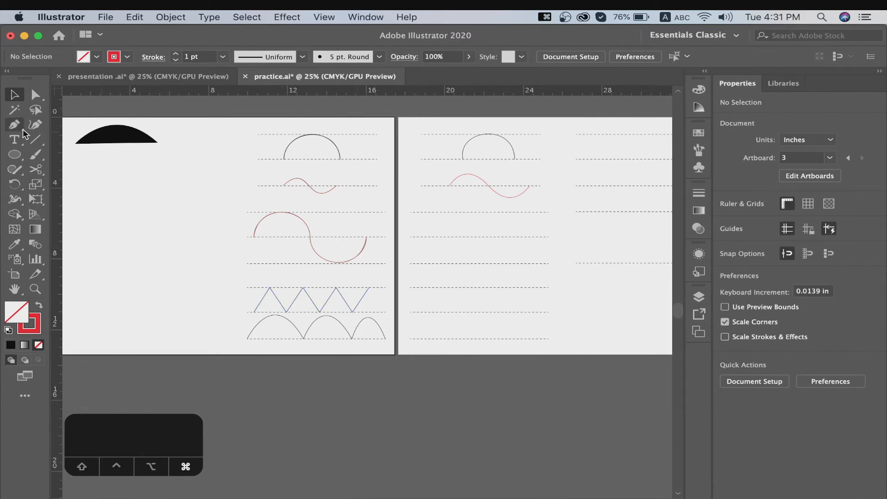
pyautogui.press('super+equal')
pyautogui.press('super+equal')
pyautogui.press('super+equal')
pyautogui.press('space')
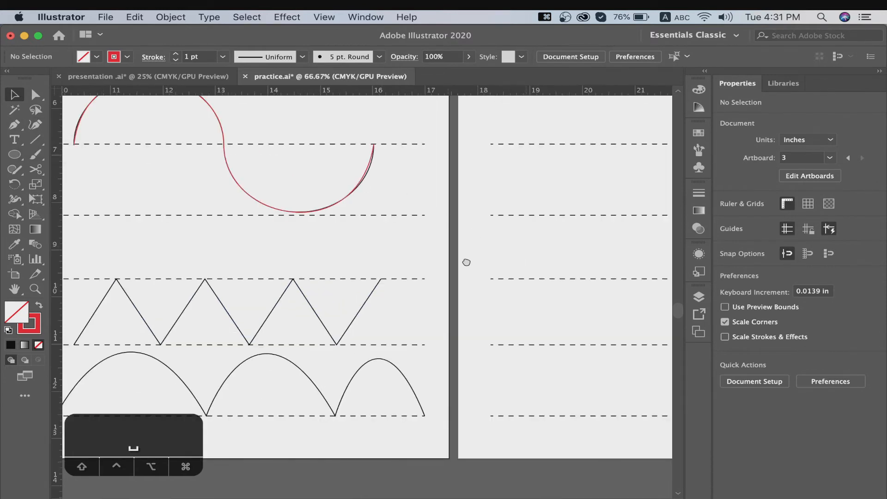
pyautogui.hscroll(10, 453, 260)
pyautogui.scroll(5, 453, 260)
pyautogui.click(15, 126)
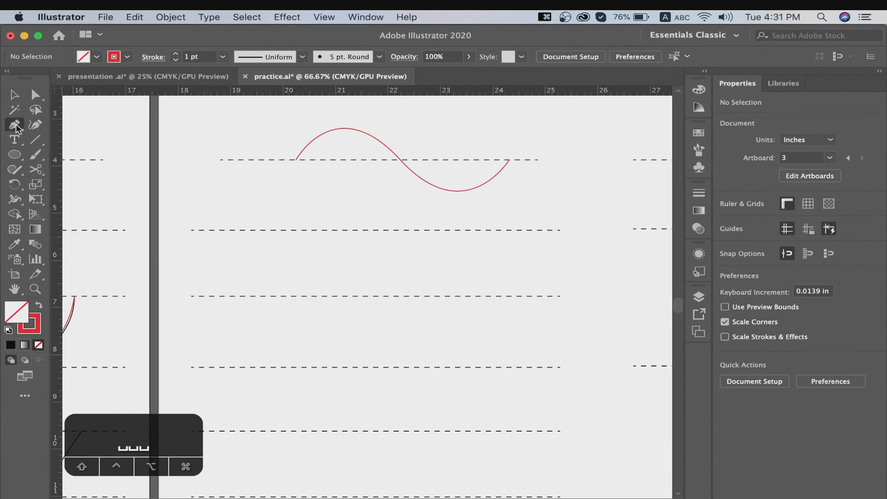
pyautogui.click(231, 295)
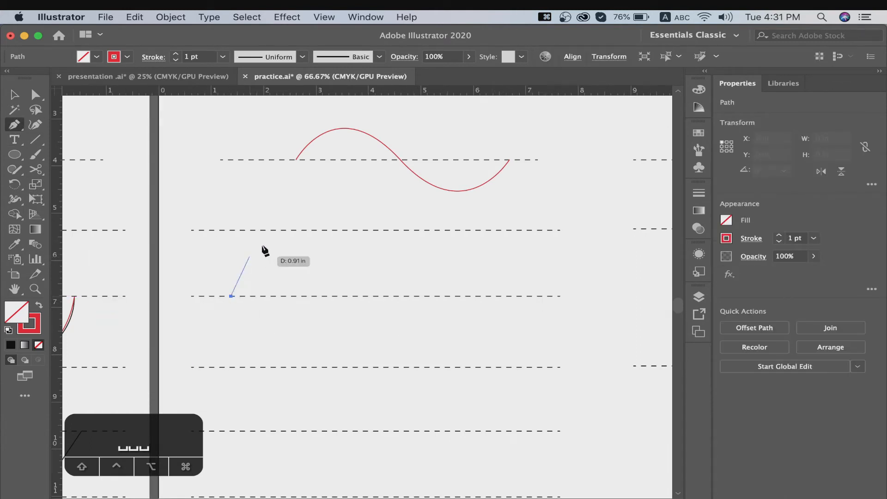
pyautogui.click(281, 229)
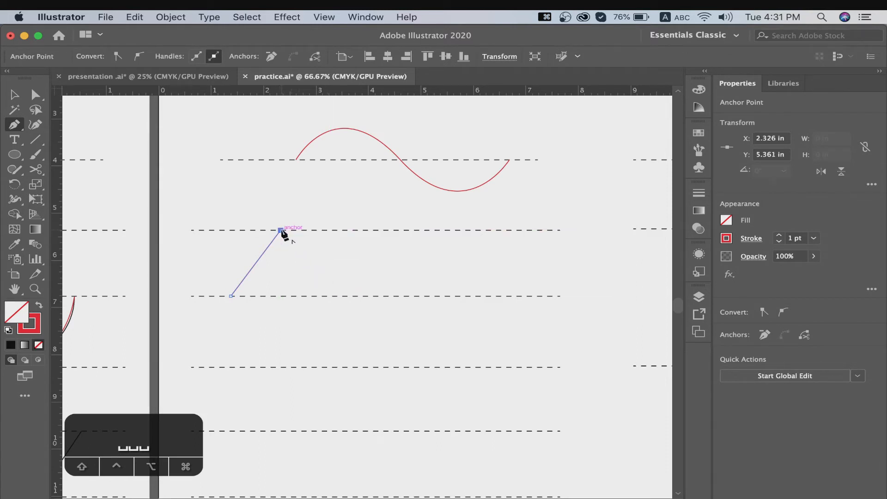
pyautogui.press('BackSpace')
pyautogui.press('BackSpace')
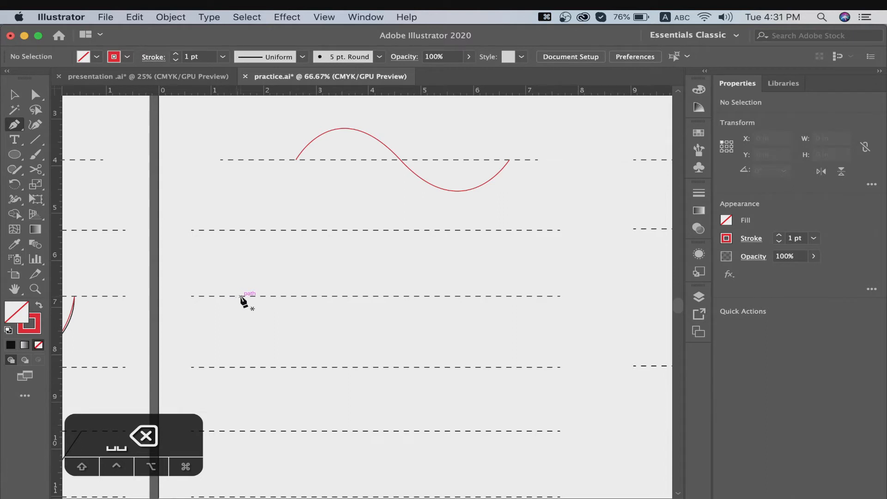
# Draw an open two-peak zigzag about 4.3 in wide between the dashed lines below the wave using straight Pen segments, and end the path
pyautogui.click(240, 296)
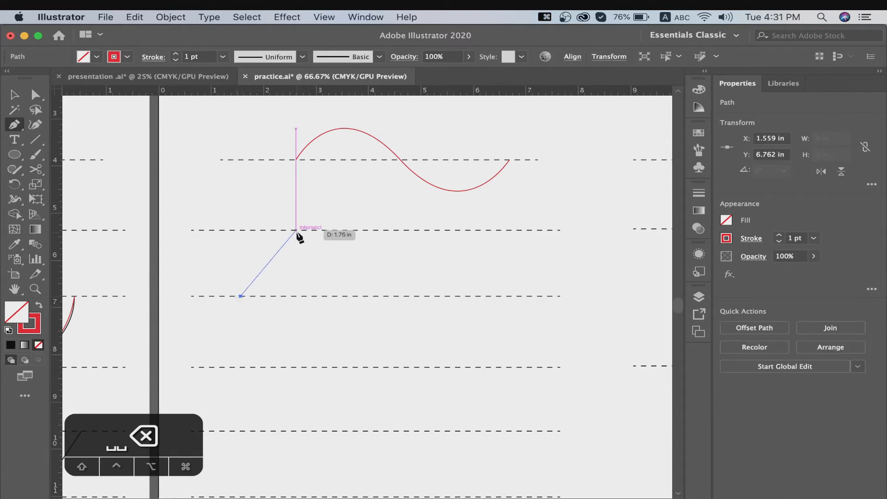
pyautogui.click(296, 230)
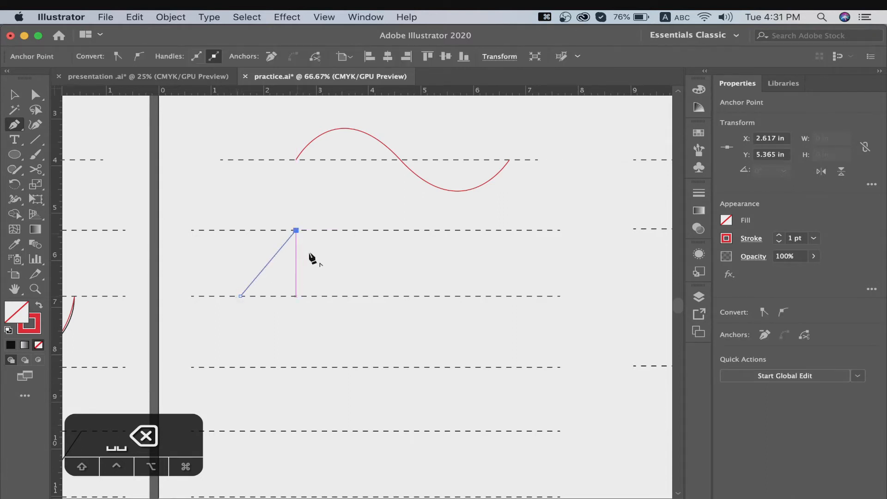
pyautogui.click(354, 294)
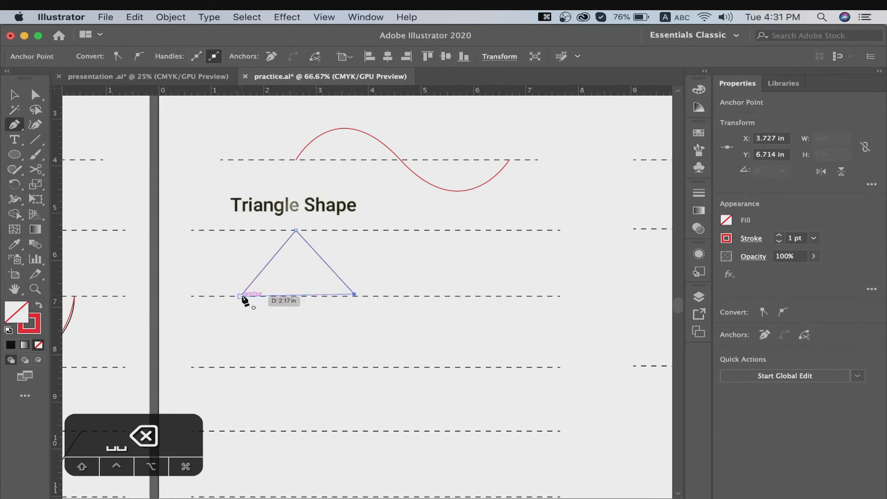
pyautogui.click(412, 230)
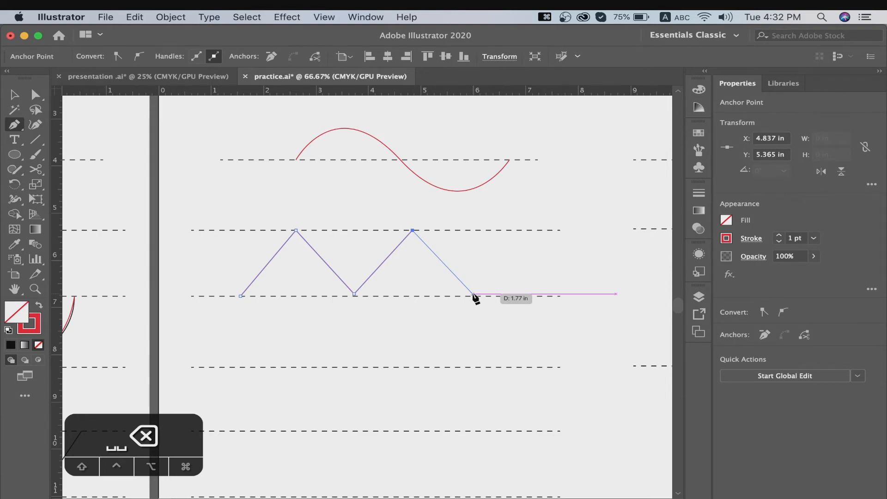
pyautogui.press('super+equal')
pyautogui.press('super+equal')
pyautogui.press('super+equal')
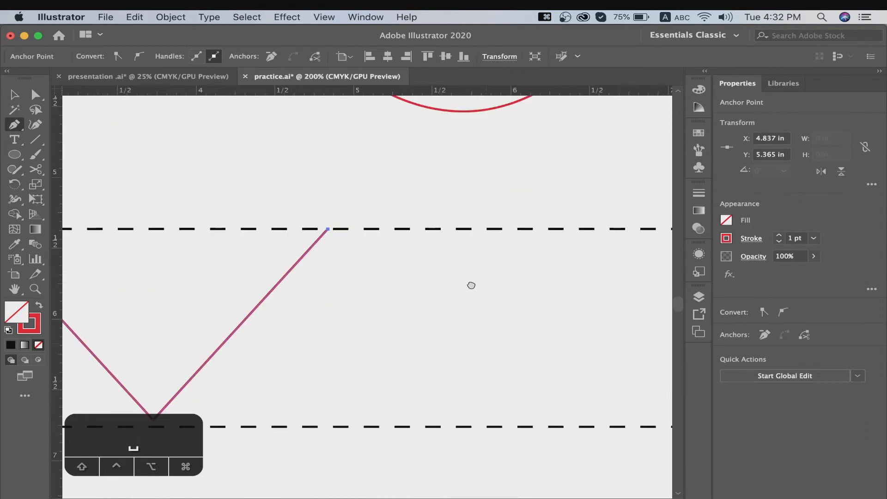
pyautogui.moveTo(471, 285); pyautogui.dragTo(456, 224)
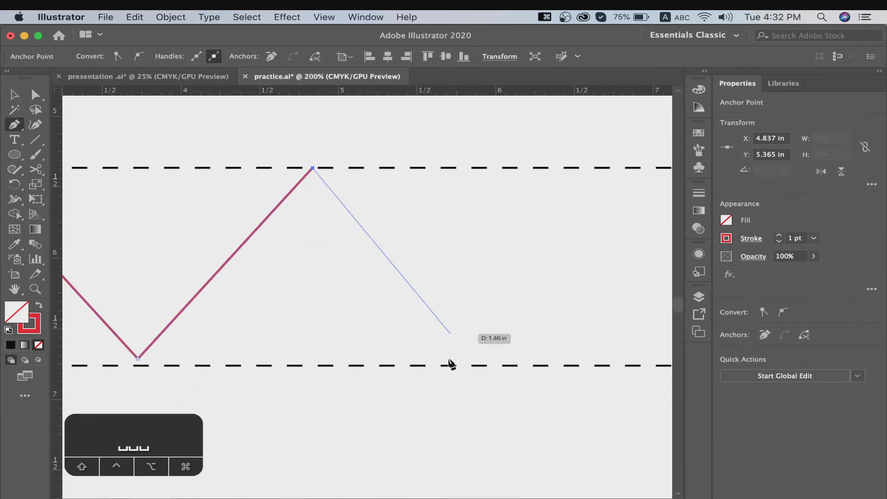
pyautogui.click(478, 365)
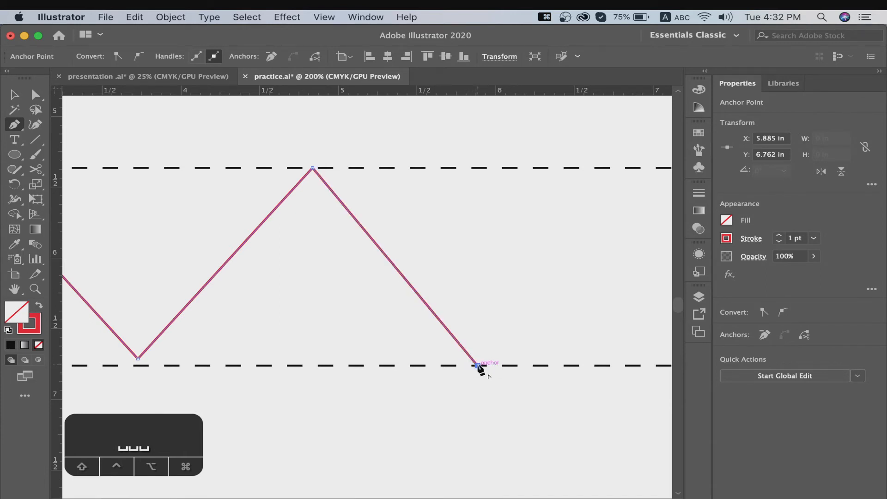
pyautogui.press('Escape')
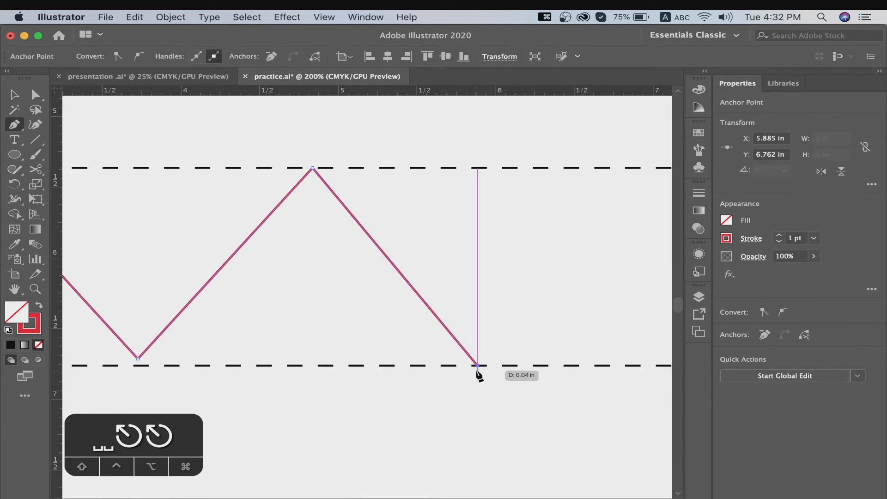
pyautogui.press('Escape')
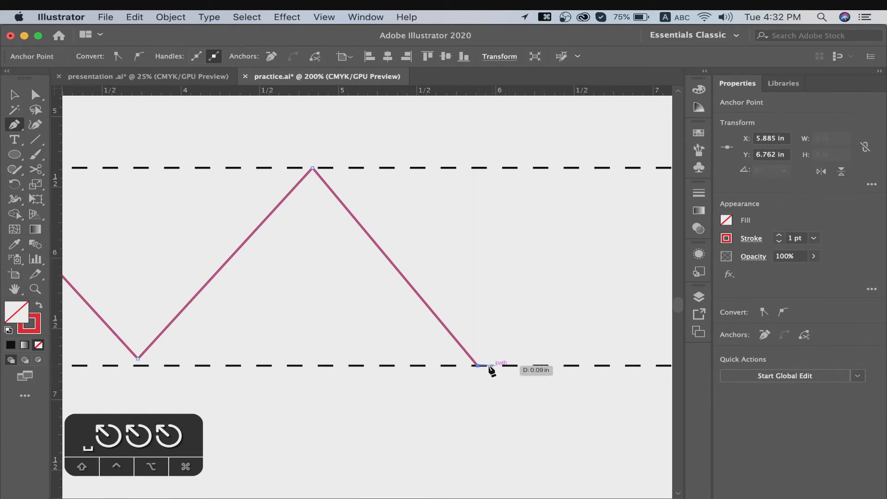
pyautogui.press('Escape')
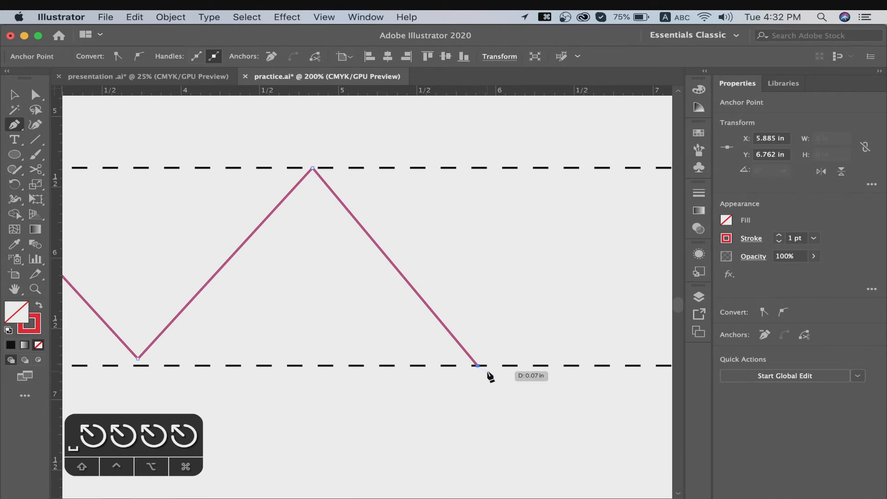
# Draw two adjacent Pen arches about 2.2 in and 1.7 in wide on the dashed line below the zigzag, removing each outgoing handle
pyautogui.press('super+minus')
pyautogui.press('super+minus')
pyautogui.press('super+minus')
pyautogui.press('super+minus')
pyautogui.press('super+minus')
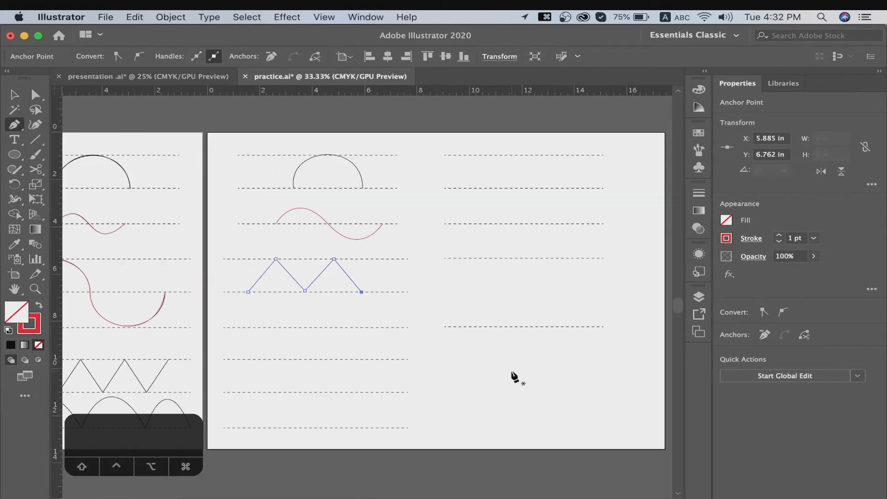
pyautogui.press('space')
pyautogui.moveTo(379, 311); pyautogui.dragTo(478, 309)
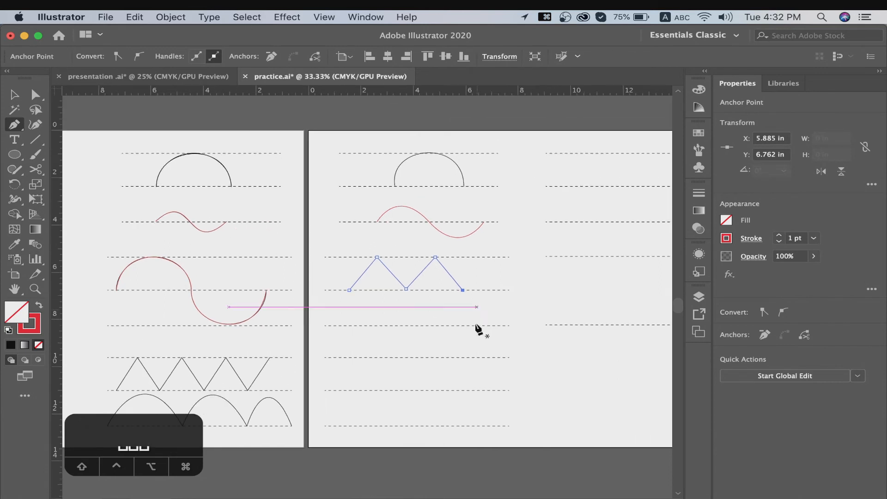
pyautogui.click(344, 326)
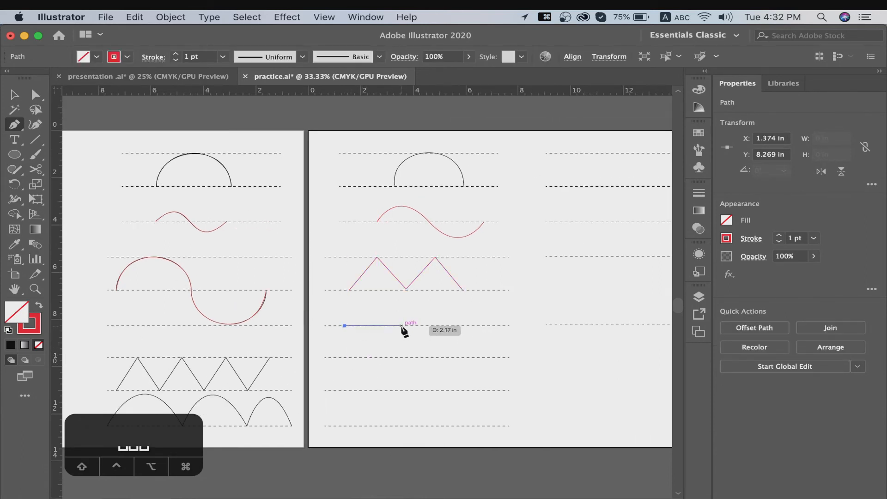
pyautogui.moveTo(401, 325); pyautogui.dragTo(434, 386)
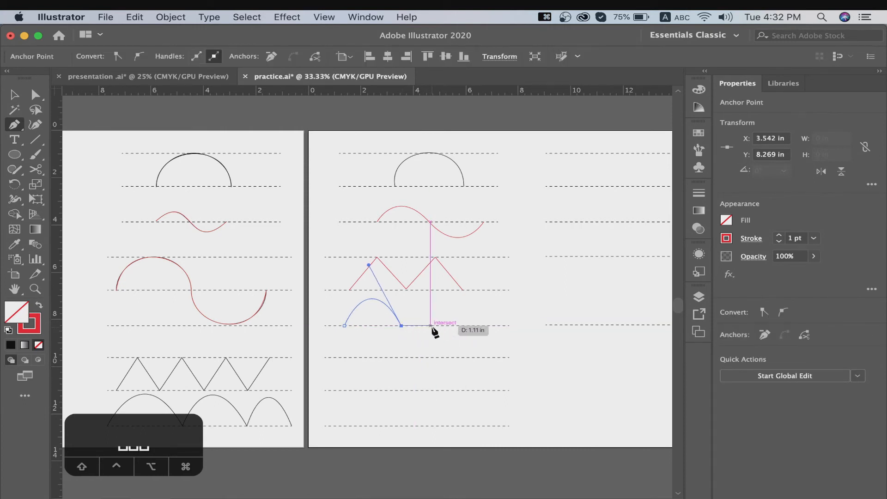
pyautogui.moveTo(447, 326); pyautogui.dragTo(472, 383)
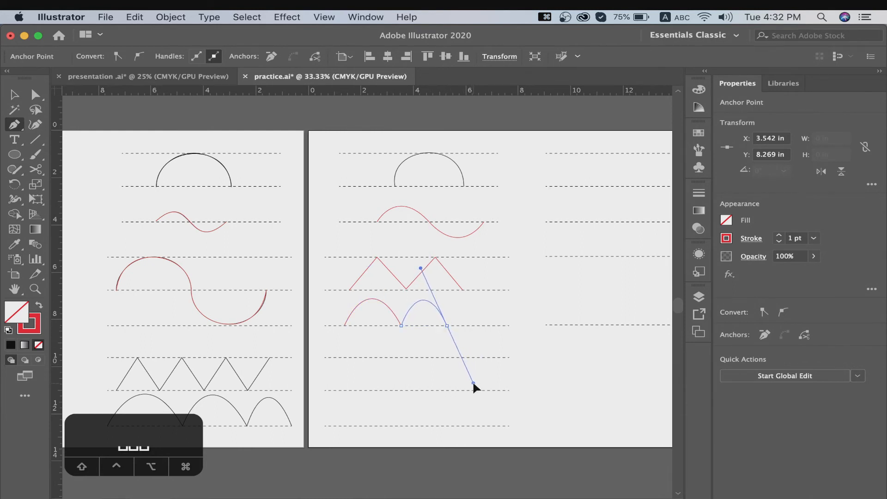
pyautogui.click(447, 325)
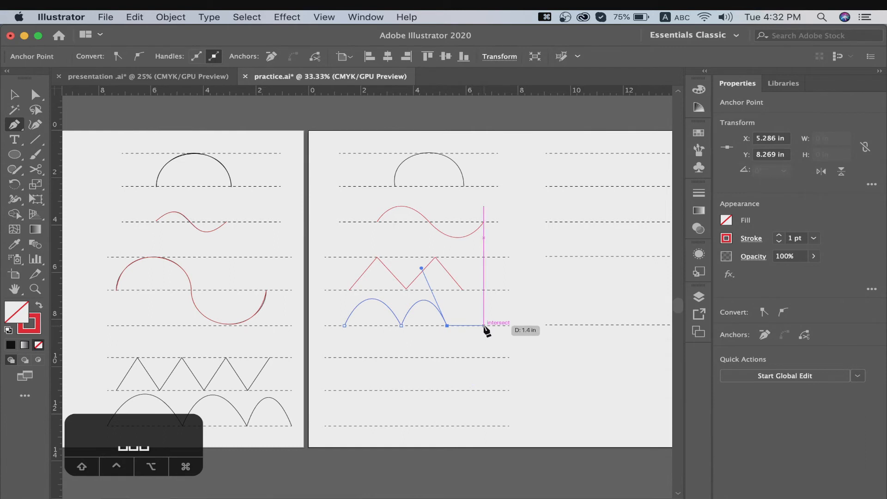
# Continue the row with two smaller arches about 1.4 in and 1 in wide, removing their outgoing handles, and deselect the path
pyautogui.moveTo(483, 326); pyautogui.dragTo(506, 366)
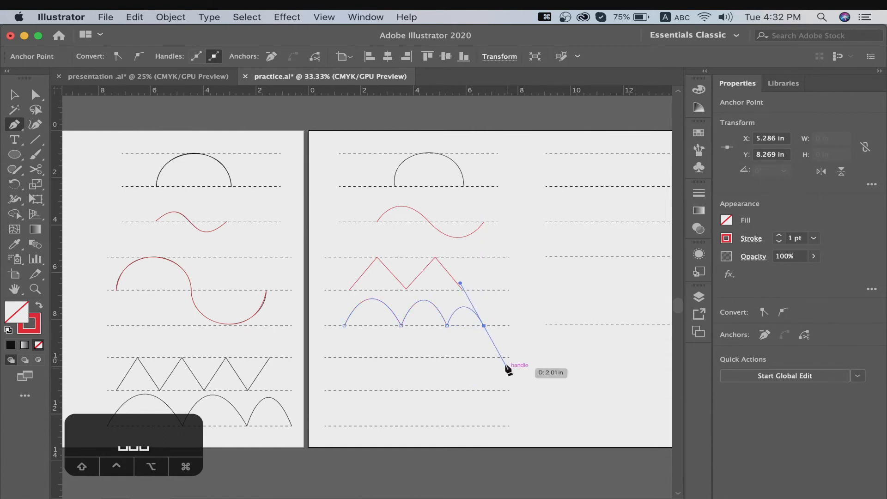
pyautogui.click(484, 326)
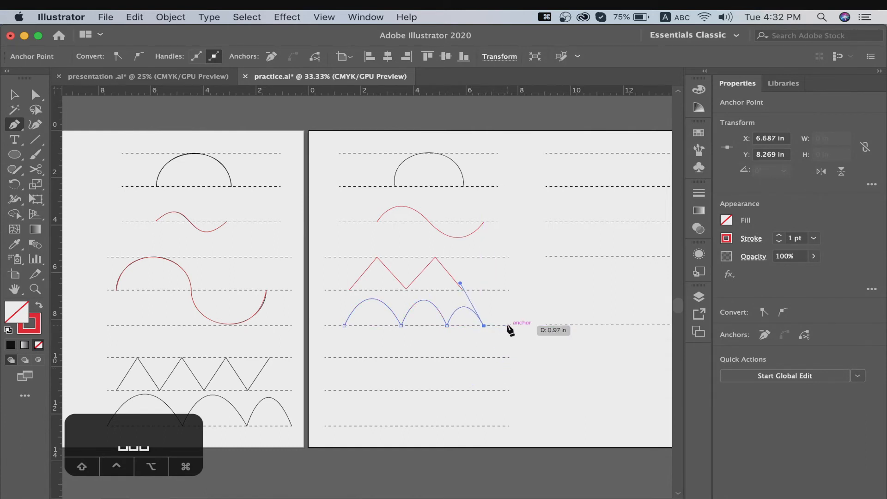
pyautogui.moveTo(509, 325); pyautogui.dragTo(522, 347)
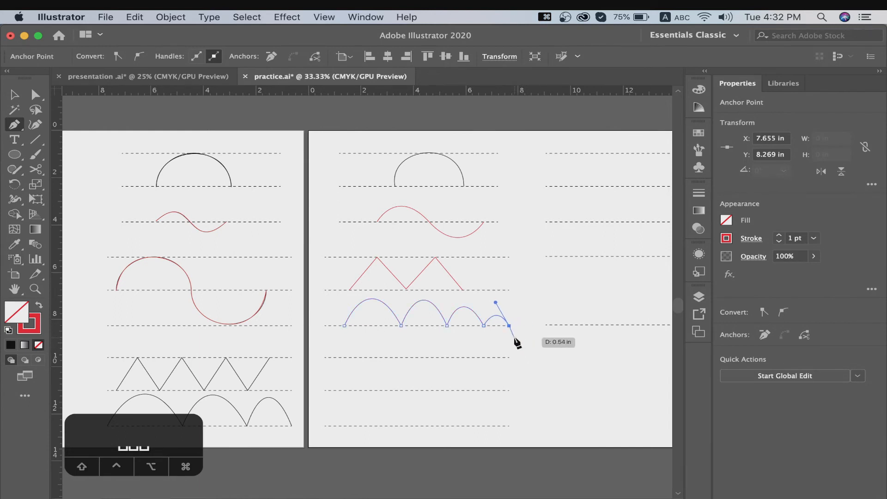
pyautogui.press('super+z')
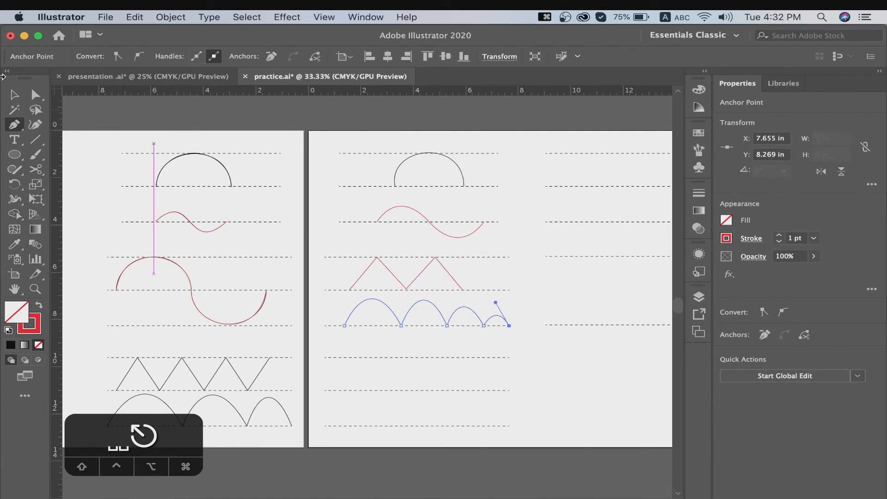
pyautogui.press('v')
pyautogui.click(597, 398)
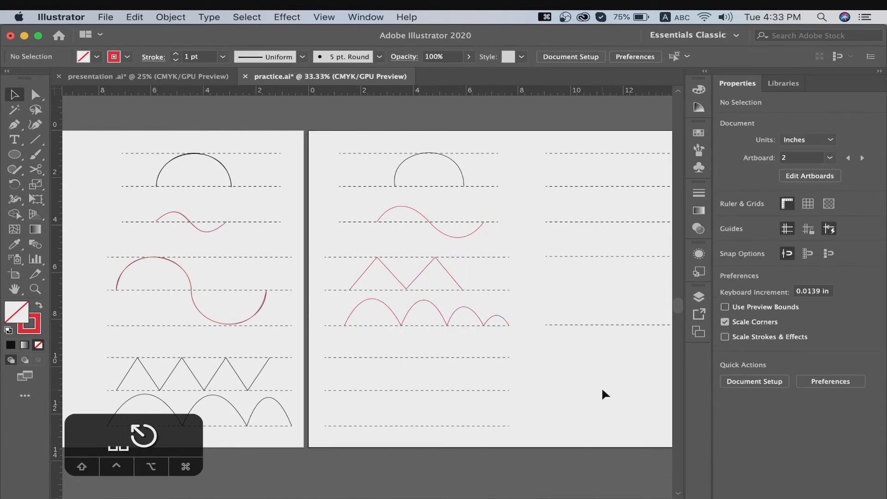
# Pick up the arch path at its last anchor with the Pen tool and deselect it without adding a segment
pyautogui.press('super+equal')
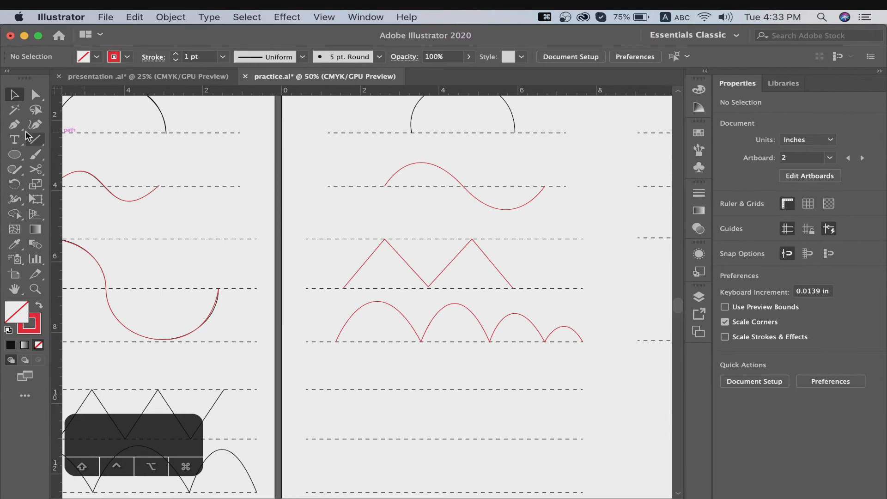
pyautogui.click(14, 124)
pyautogui.click(584, 343)
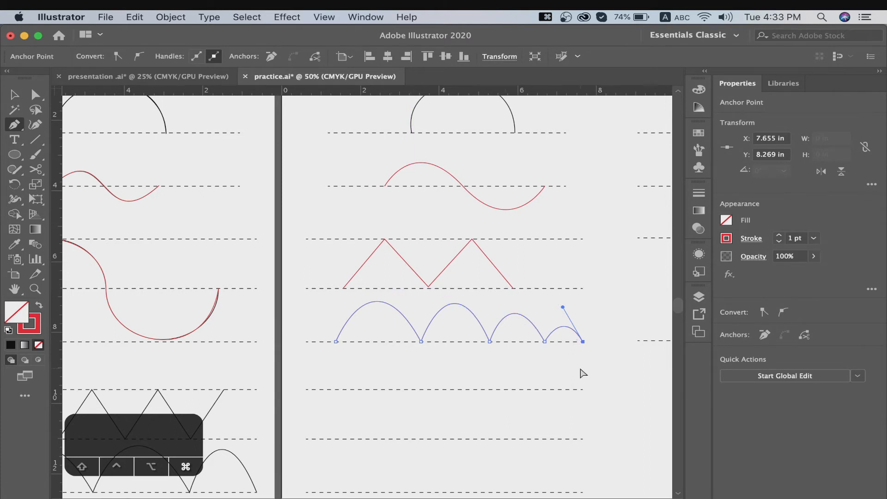
pyautogui.press('super+minus')
pyautogui.press('super+minus')
pyautogui.press('super+minus')
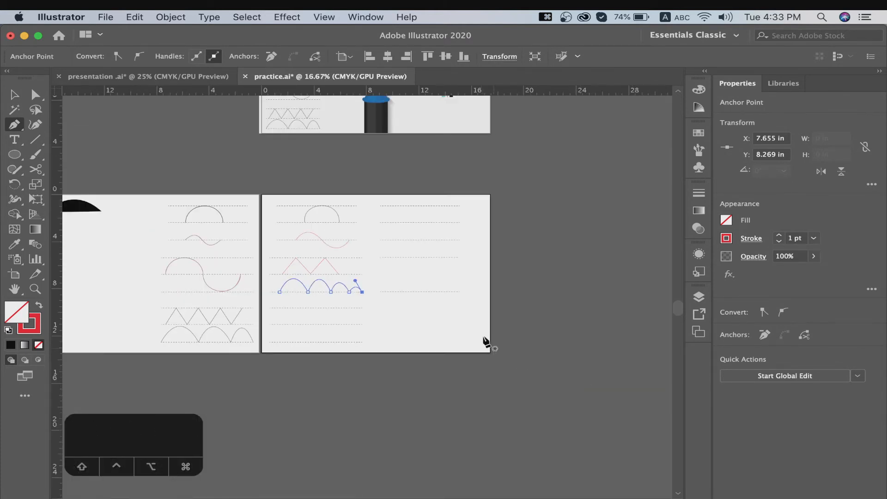
pyautogui.click(14, 95)
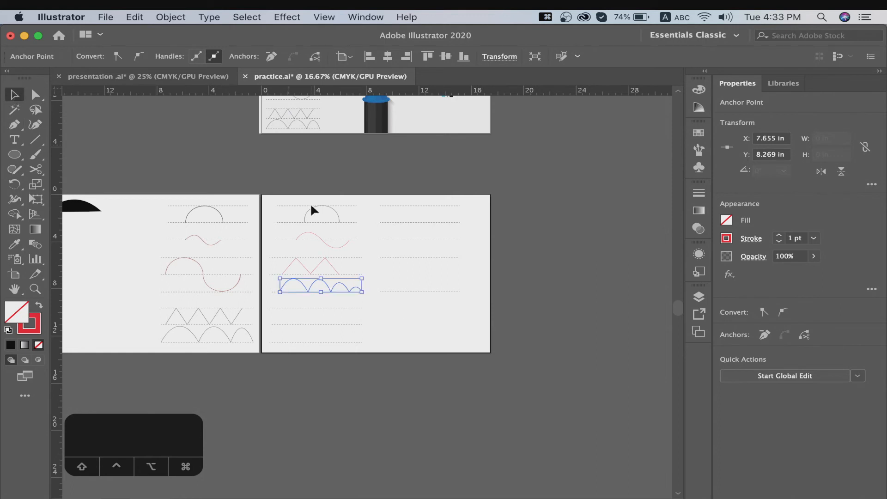
pyautogui.press('super+equal')
pyautogui.press('super+equal')
pyautogui.press('super+equal')
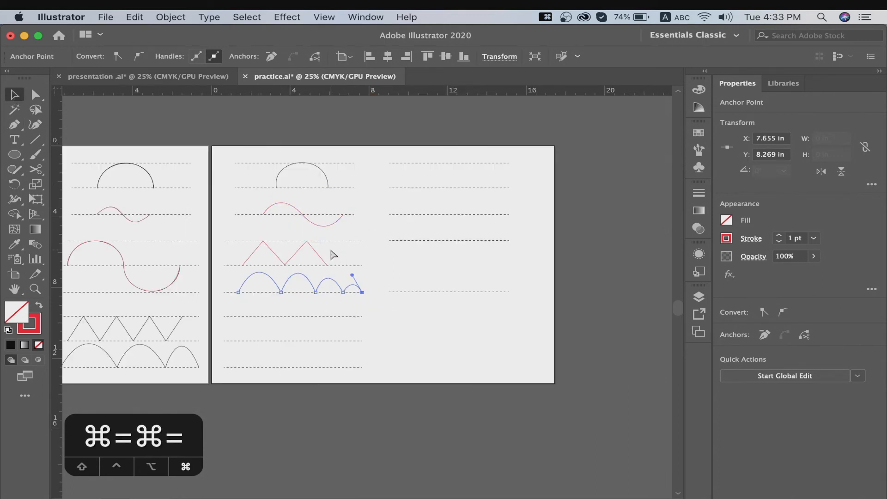
pyautogui.click(429, 401)
# Unlock all objects and delete the empty dashed lines in the second column of the practice artboard
pyautogui.scroll(5, 430, 409)
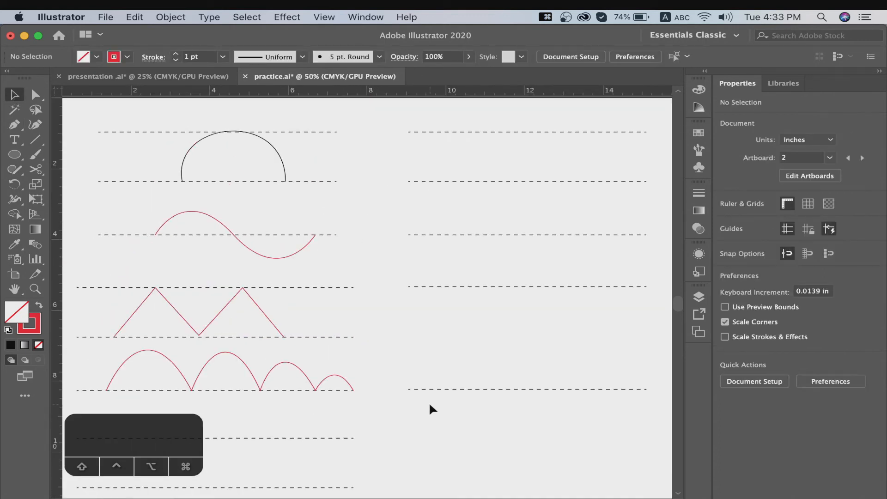
pyautogui.press('super+minus')
pyautogui.press('super+minus')
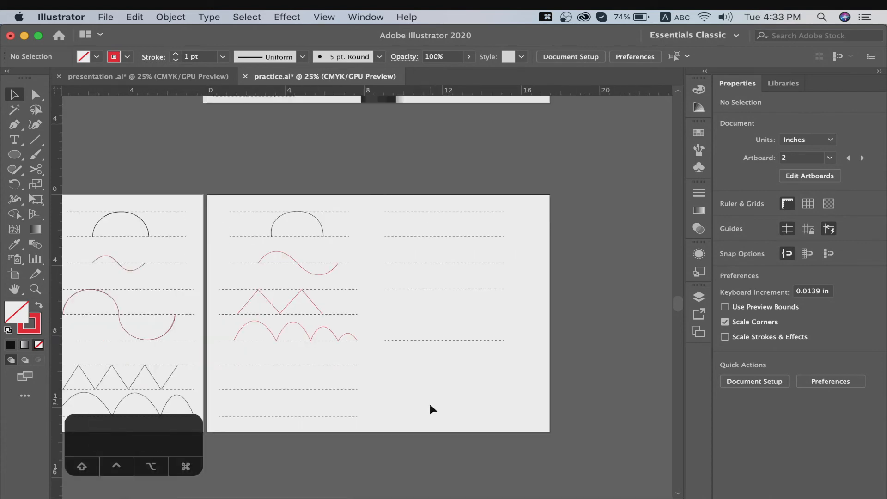
pyautogui.click(174, 17)
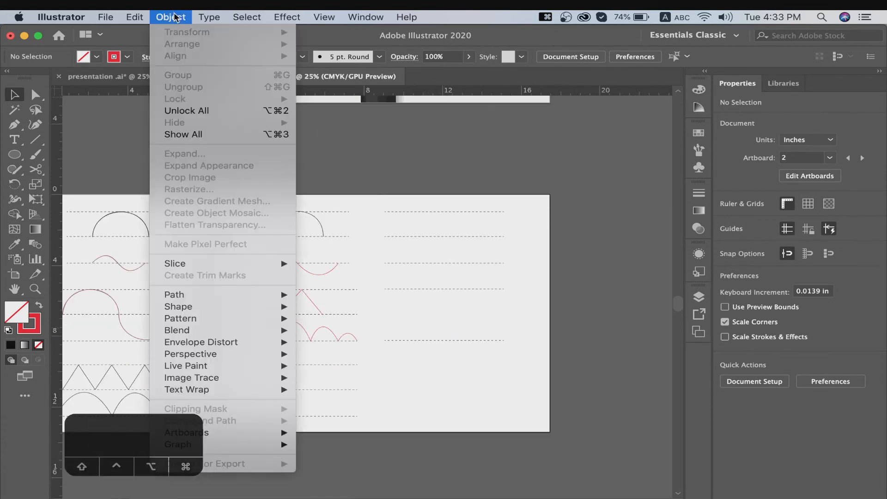
pyautogui.click(220, 113)
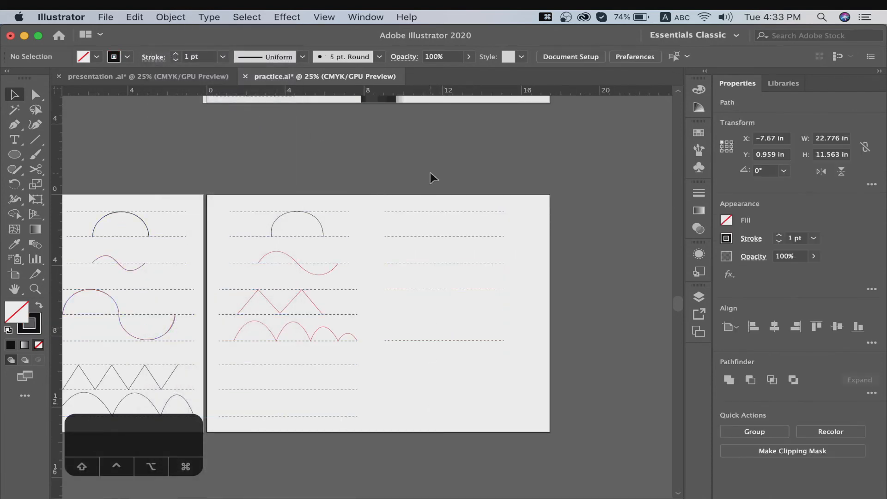
pyautogui.moveTo(431, 173); pyautogui.dragTo(490, 368)
pyautogui.press('BackSpace')
# Activate the Line Segment tool and place a vertical ruler guide at about 12 in across the cleared half of the practice artboard
pyautogui.hscroll(2, 489, 364)
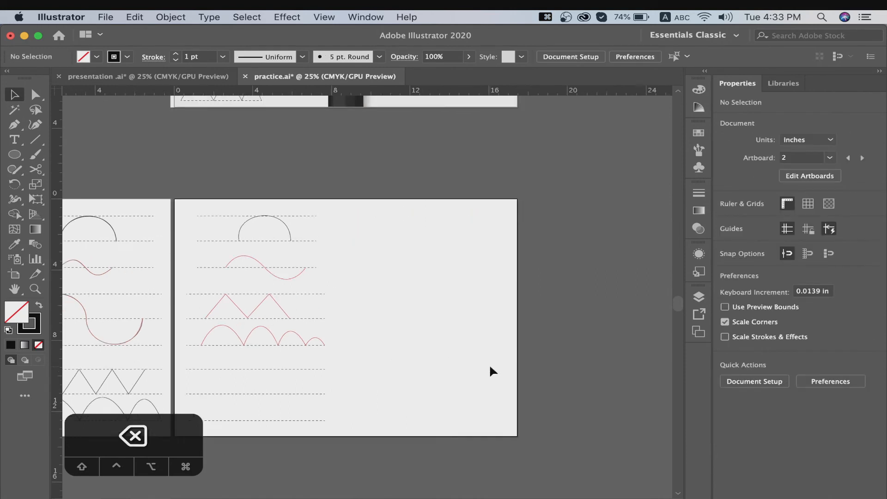
pyautogui.press('super+equal')
pyautogui.hscroll(3, 489, 364)
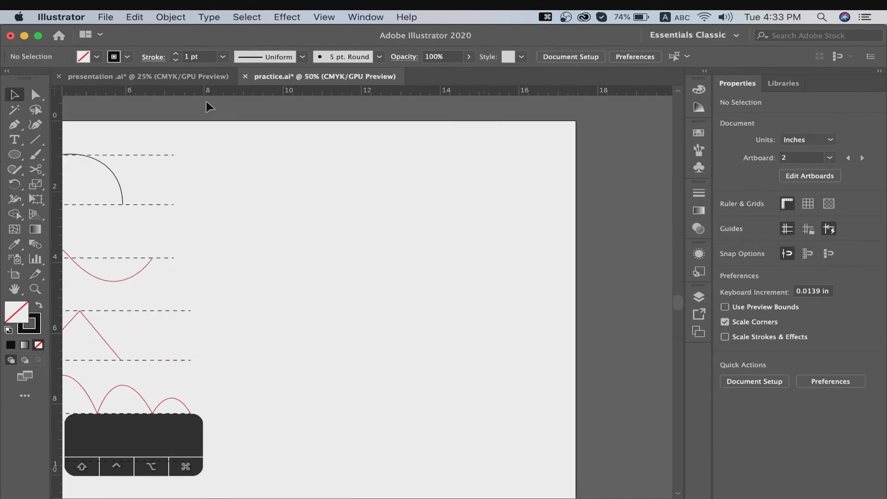
pyautogui.click(20, 125)
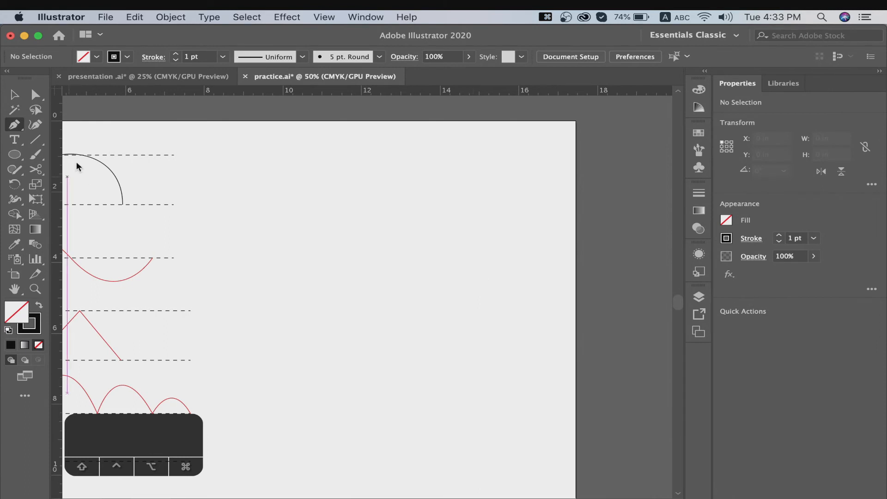
pyautogui.click(38, 142)
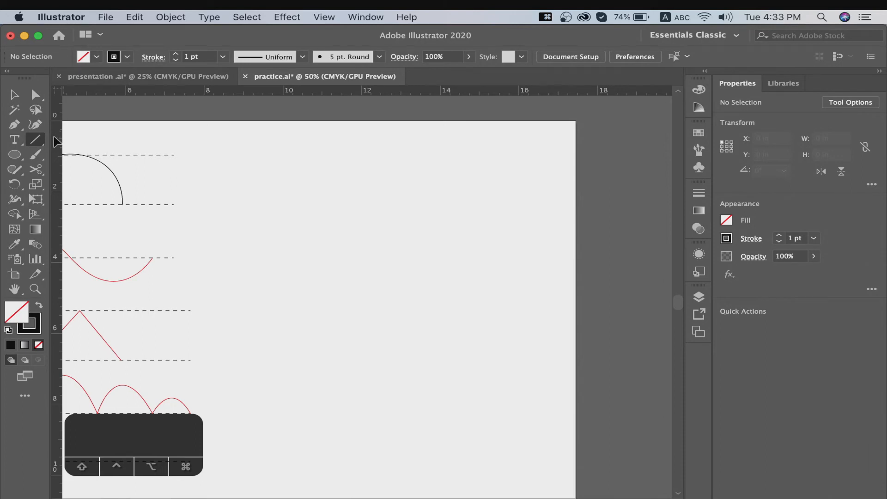
pyautogui.press('super+r')
pyautogui.press('super+r')
pyautogui.moveTo(355, 209); pyautogui.dragTo(362, 208)
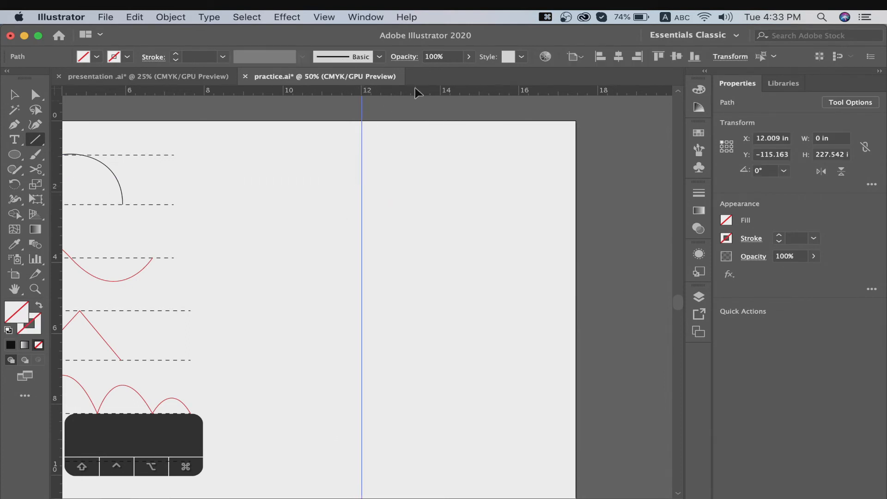
# Add a horizontal guide at about 3.2 in and start a Pen path at the guides' intersection with handles along the vertical guide
pyautogui.moveTo(415, 201); pyautogui.dragTo(416, 235)
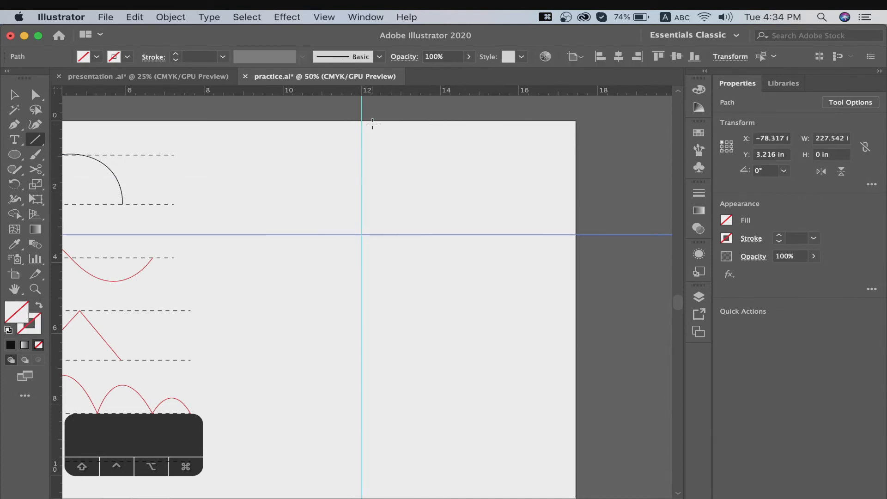
pyautogui.click(14, 124)
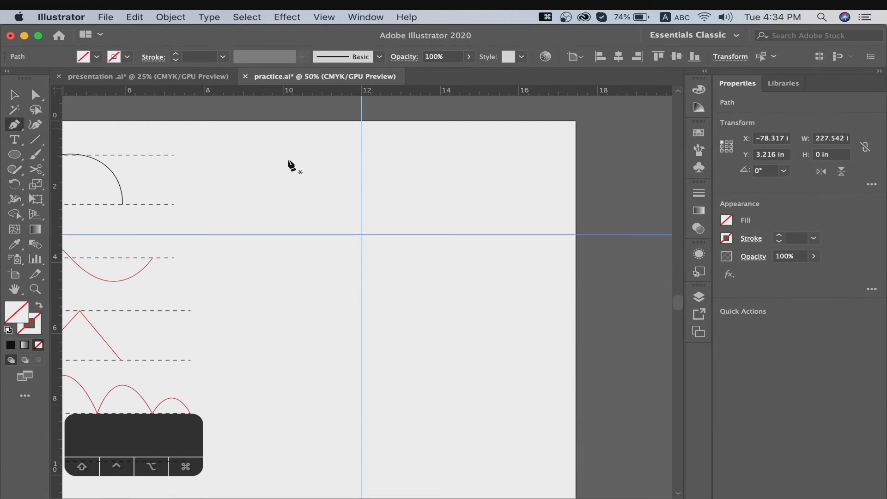
pyautogui.press('super+equal')
pyautogui.press('super+equal')
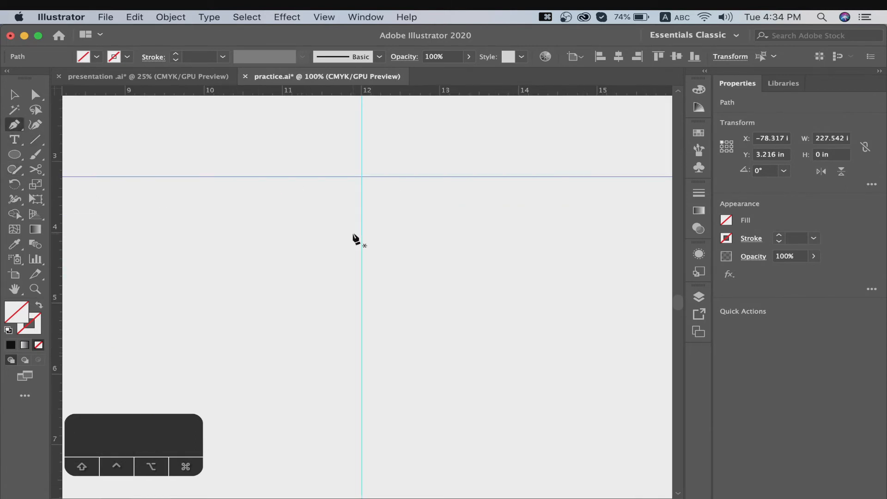
pyautogui.press('space')
pyautogui.moveTo(414, 166); pyautogui.dragTo(444, 306)
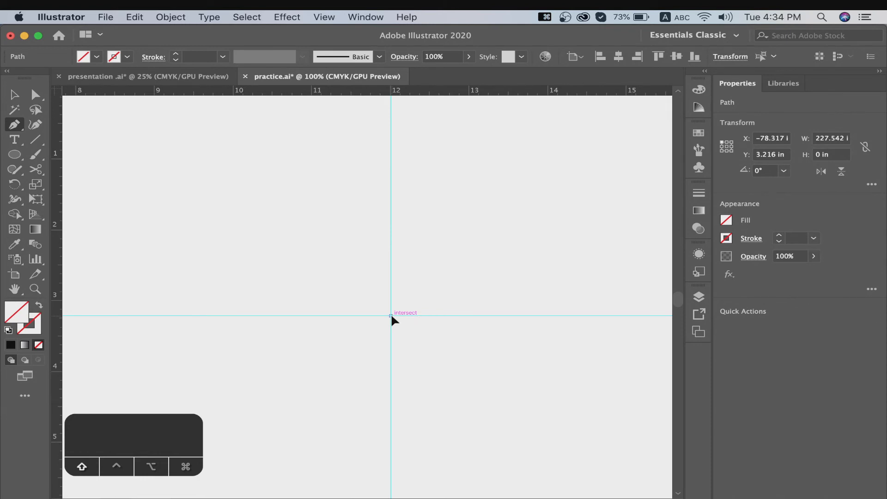
pyautogui.moveTo(391, 316); pyautogui.dragTo(414, 269)
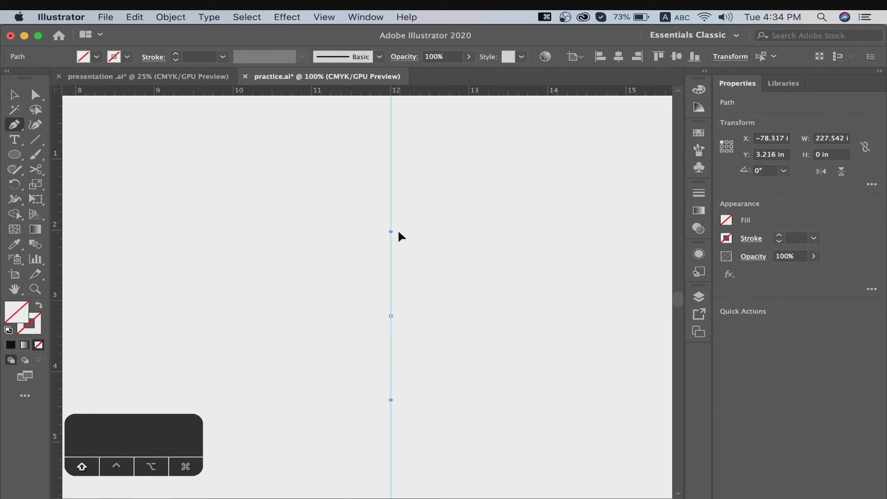
pyautogui.moveTo(398, 232); pyautogui.dragTo(399, 230)
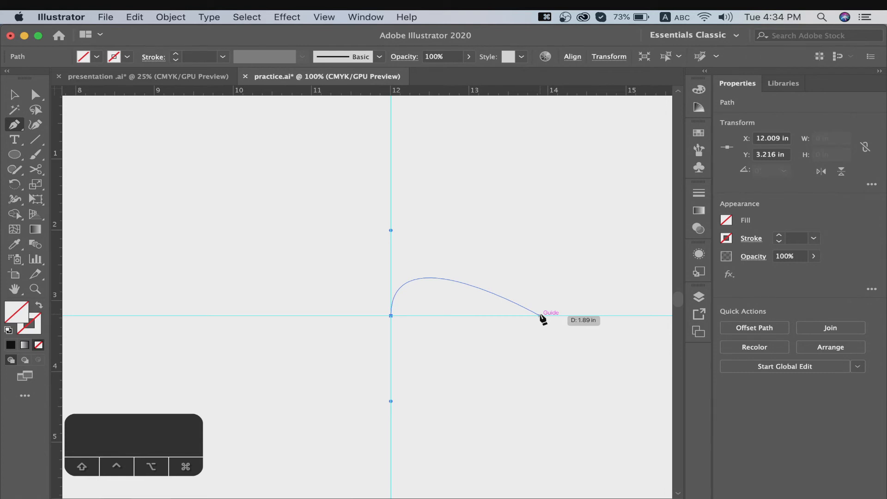
# Draw a closed half heart about 1.9 in wide, curving to the horizontal guide and down to a corner point on the vertical guide
pyautogui.moveTo(540, 316); pyautogui.dragTo(540, 384)
pyautogui.press('space')
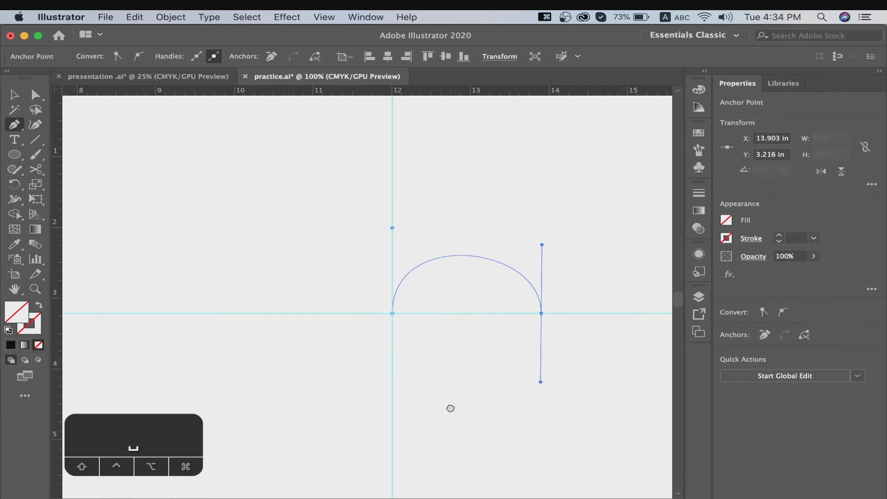
pyautogui.moveTo(451, 408); pyautogui.dragTo(462, 303)
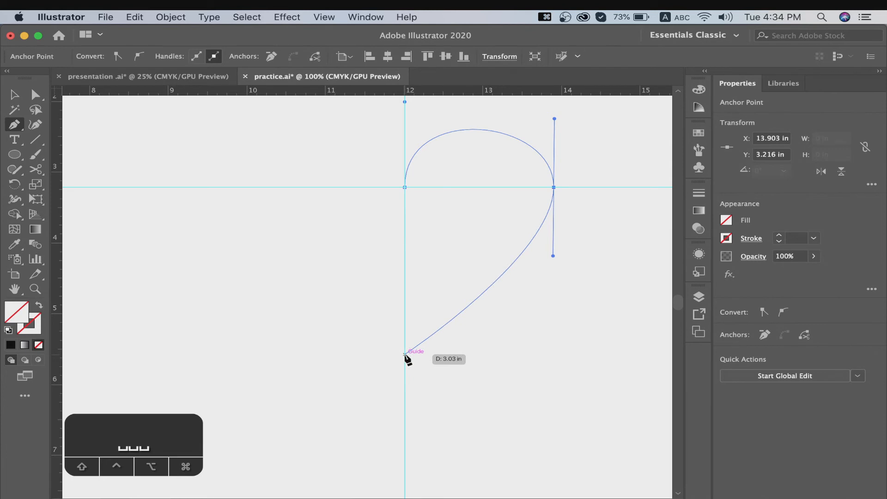
pyautogui.moveTo(405, 355); pyautogui.dragTo(401, 186)
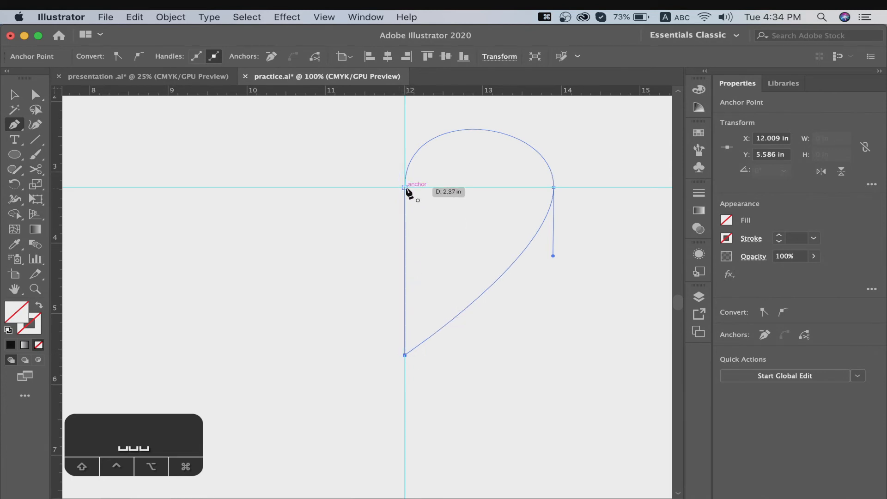
pyautogui.click(406, 188)
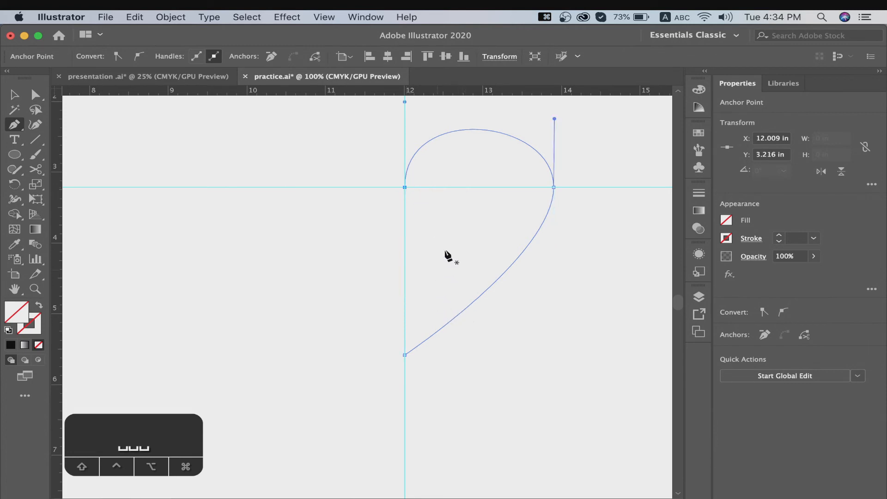
# Fill the half heart with black and deselect it
pyautogui.click(14, 95)
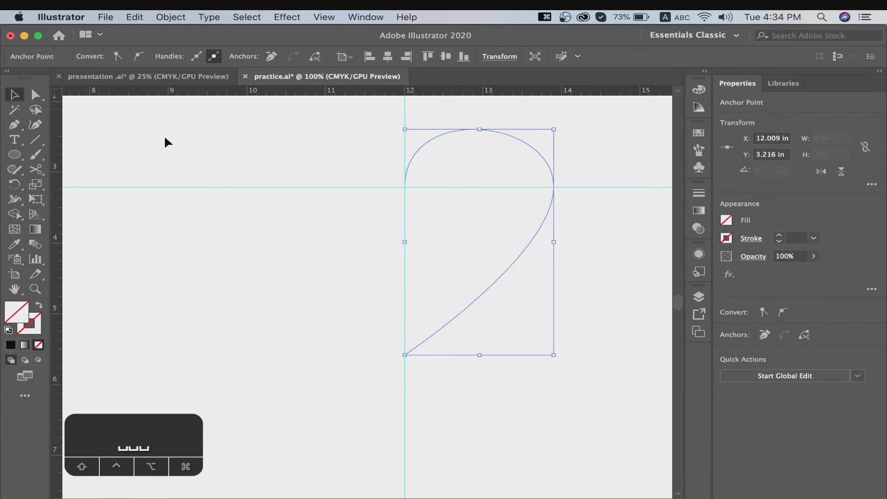
pyautogui.click(439, 126)
pyautogui.click(453, 134)
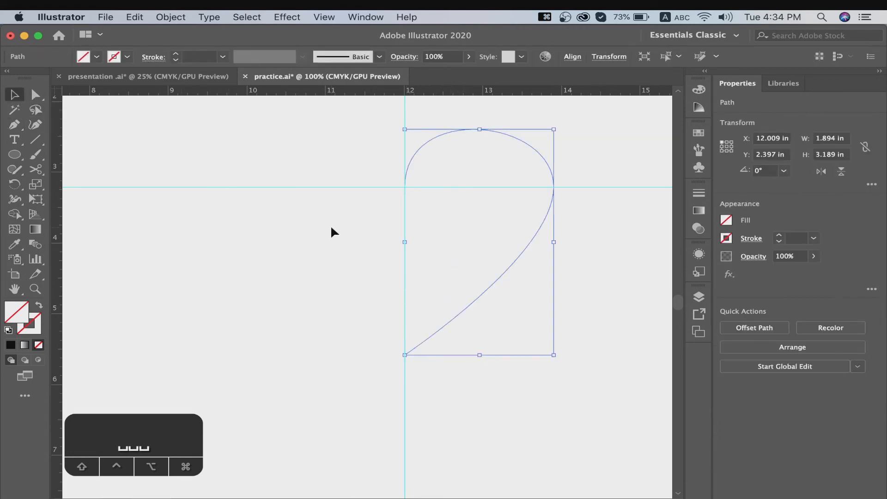
pyautogui.click(10, 346)
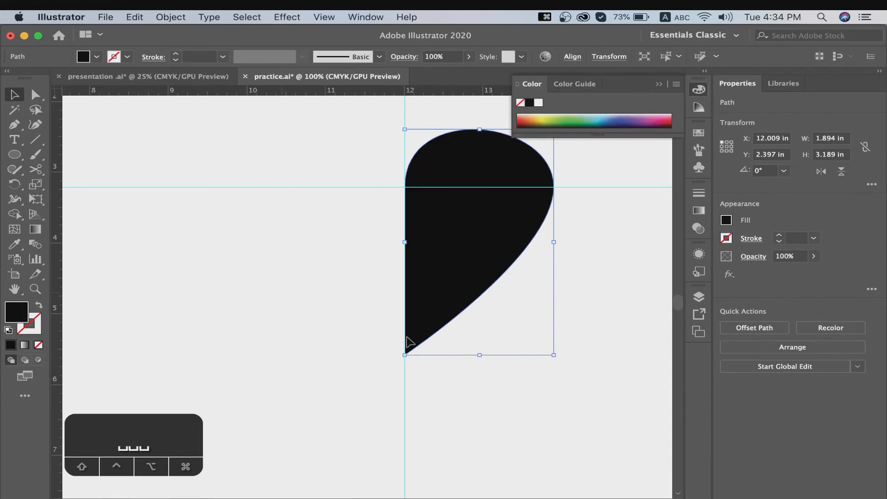
pyautogui.click(532, 405)
# Try drawing a whole heart below the half heart, starting with the right lobe between about 7.5 in and 10 in on the vertical guide
pyautogui.press('super+minus')
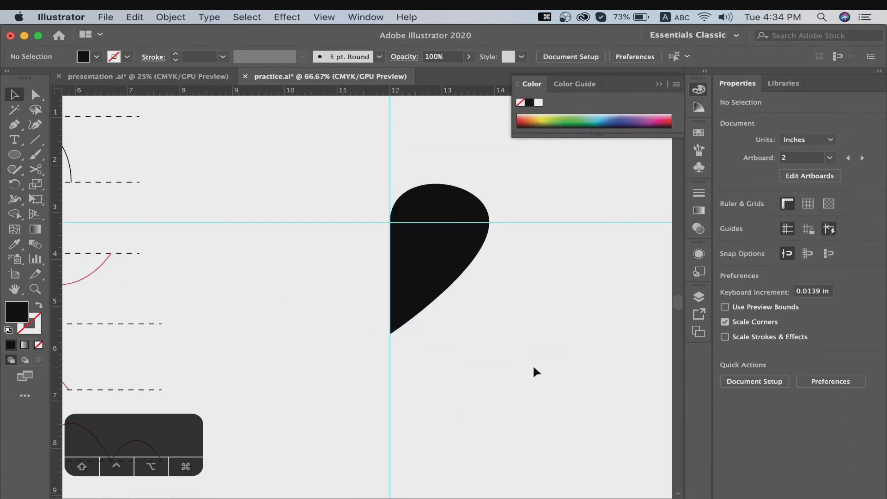
pyautogui.press('p')
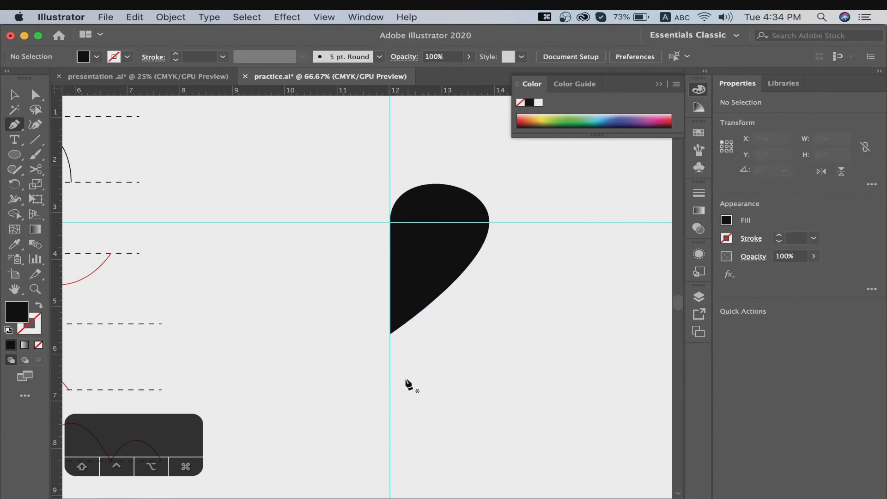
pyautogui.scroll(-4, 395, 383)
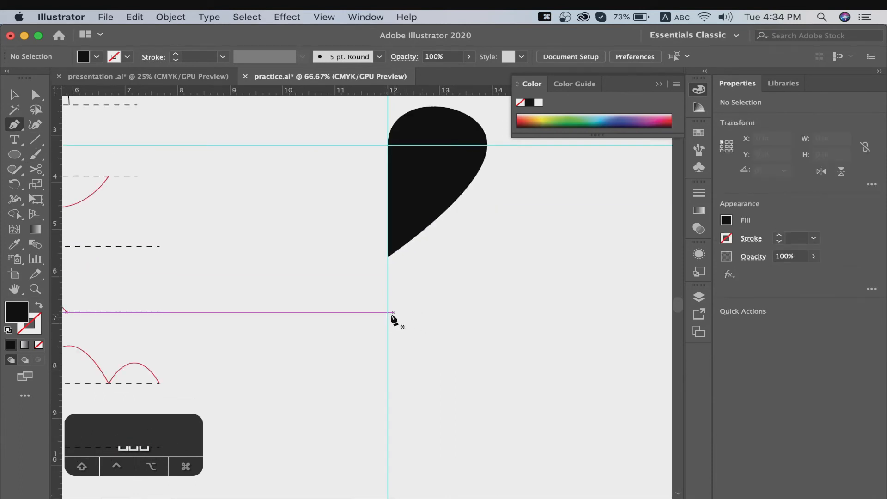
pyautogui.moveTo(388, 312); pyautogui.dragTo(463, 312)
pyautogui.press('cmd+z')
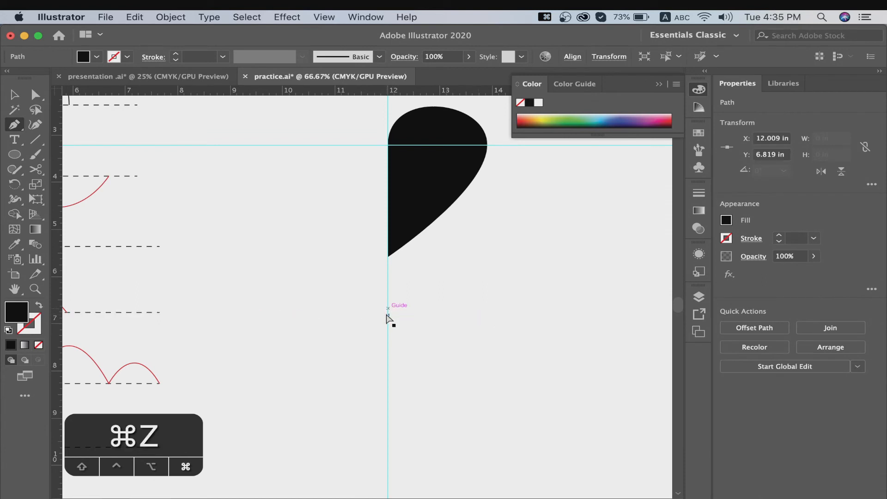
pyautogui.moveTo(389, 345); pyautogui.dragTo(388, 343)
pyautogui.moveTo(403, 295); pyautogui.dragTo(404, 297)
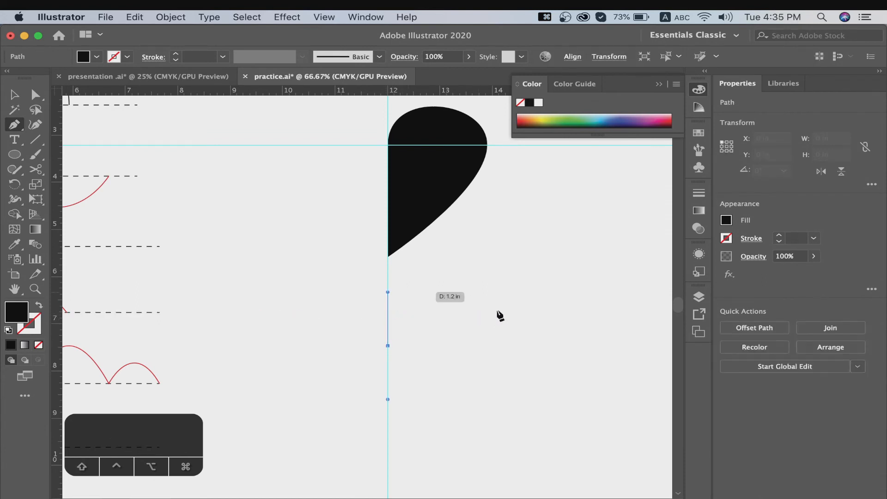
pyautogui.moveTo(512, 342); pyautogui.dragTo(520, 397)
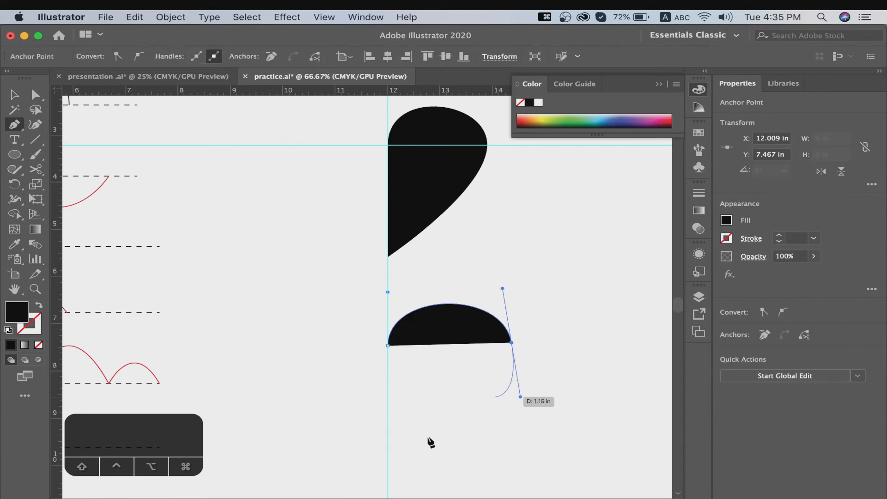
pyautogui.click(388, 465)
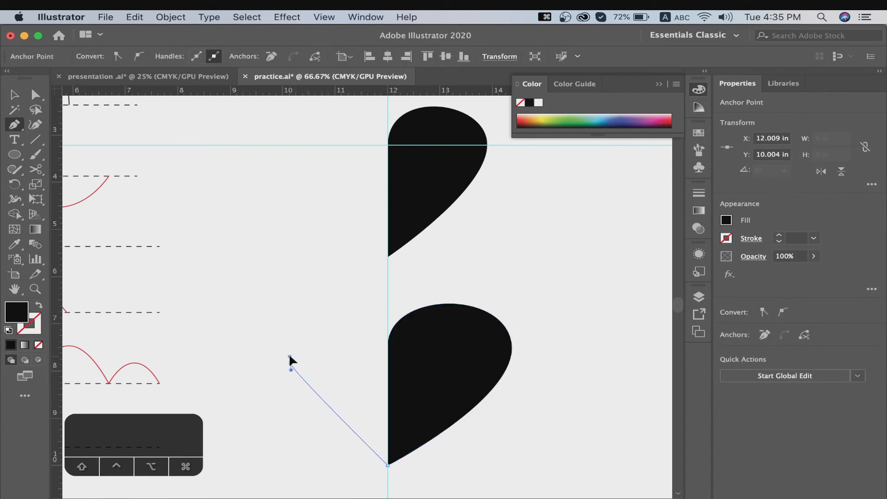
# Try to complete the lower heart with a freehand left lobe, undoing the first closing curve and closing through an extra corner point
pyautogui.moveTo(290, 363); pyautogui.dragTo(283, 316)
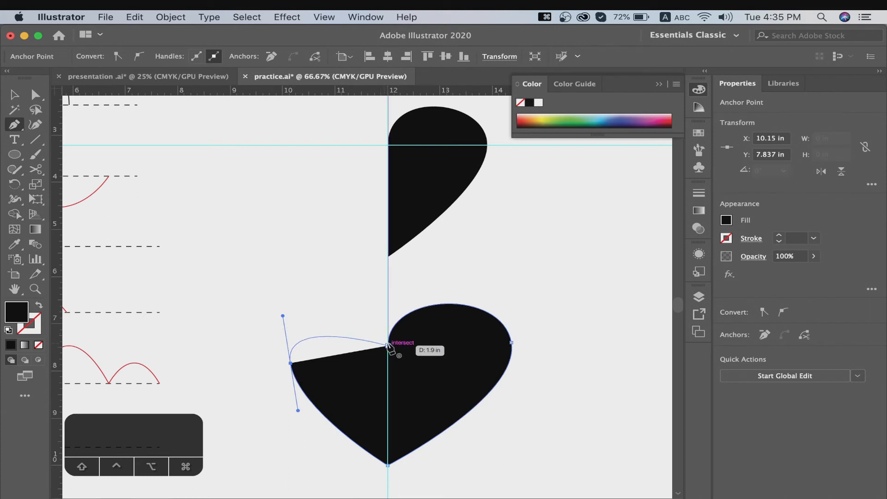
pyautogui.moveTo(387, 346); pyautogui.dragTo(418, 413)
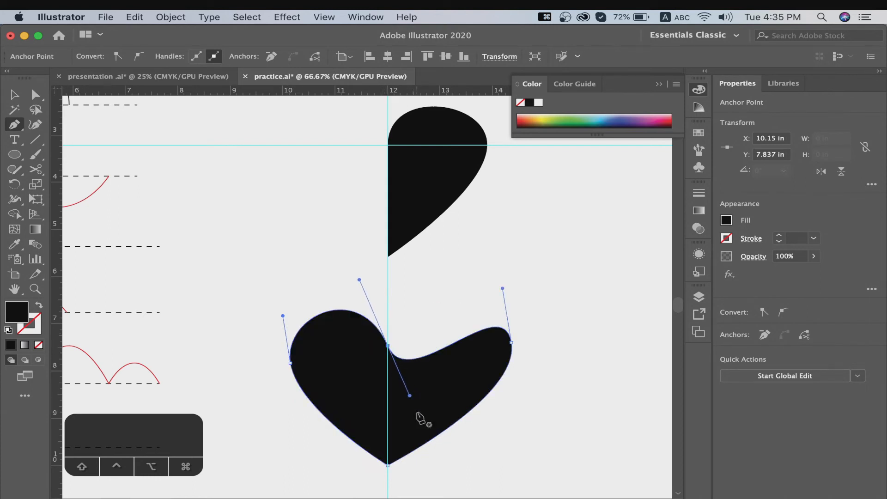
pyautogui.press('super+z')
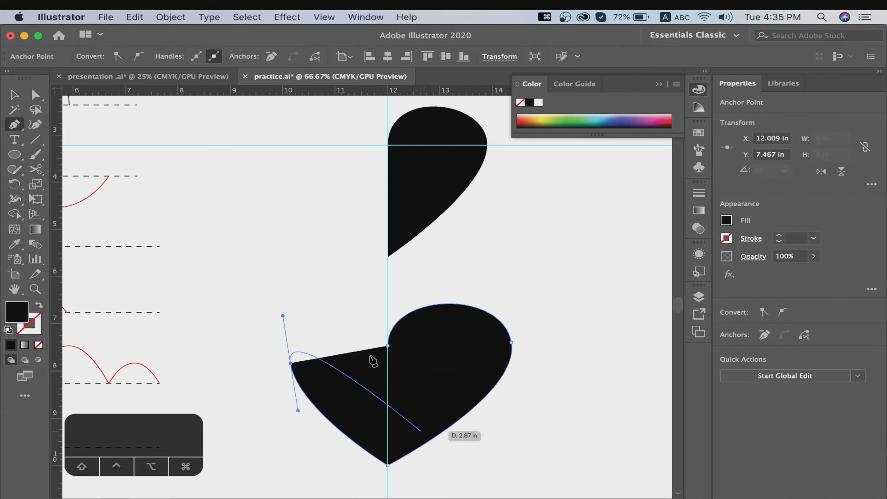
pyautogui.click(367, 323)
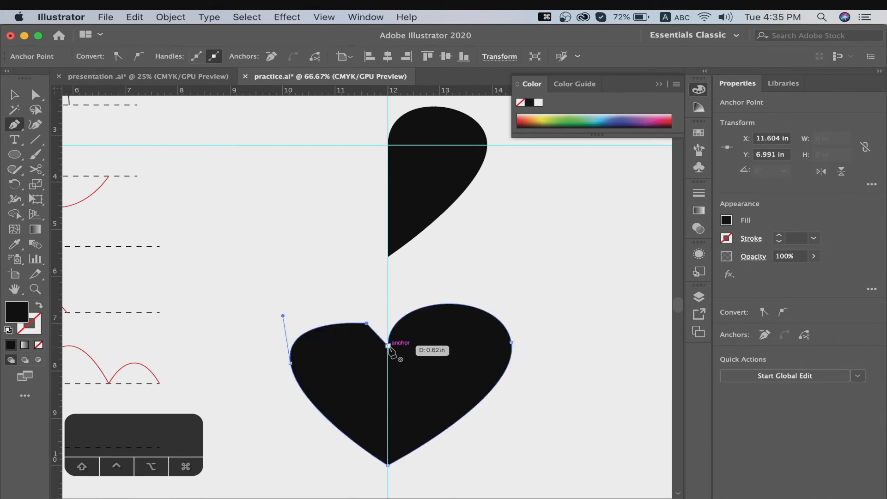
pyautogui.click(387, 347)
# Delete the uneven freehand heart below the half heart
pyautogui.click(14, 94)
pyautogui.click(370, 355)
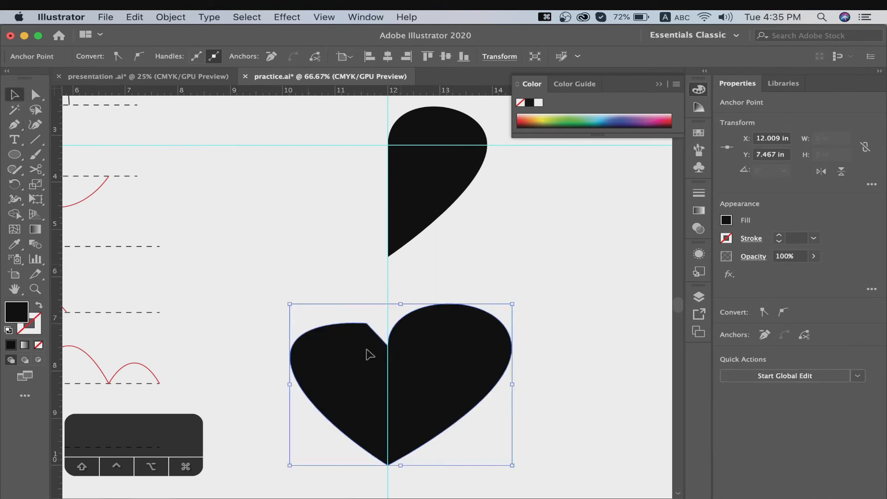
pyautogui.press('BackSpace')
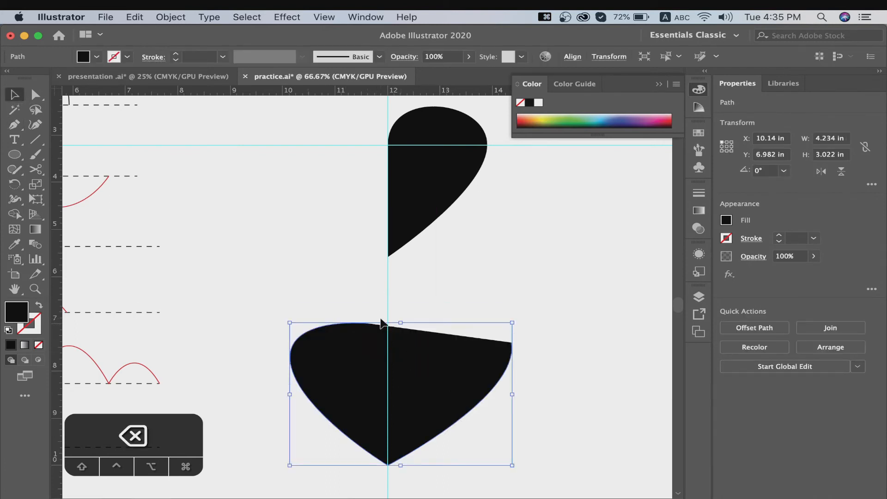
pyautogui.press('BackSpace')
# Open the Reflect options for the half heart and preview it across the horizontal and vertical axes
pyautogui.scroll(5, 438, 286)
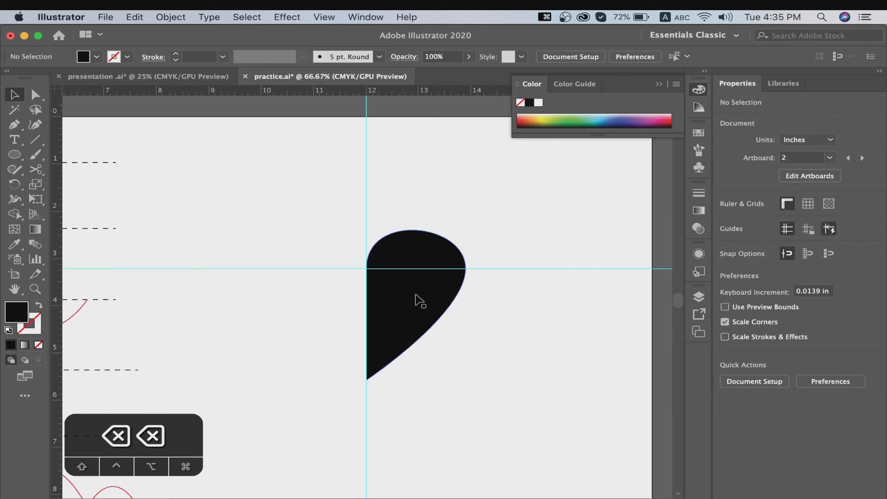
pyautogui.click(425, 331)
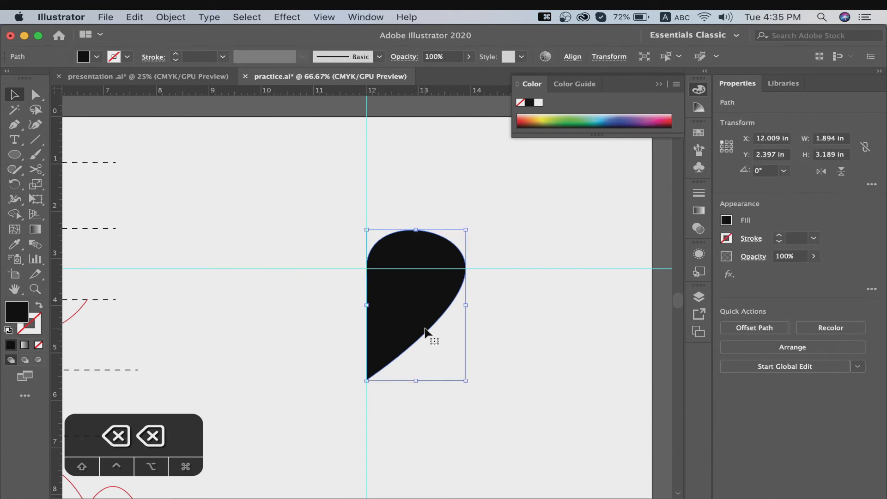
pyautogui.rightClick(413, 302)
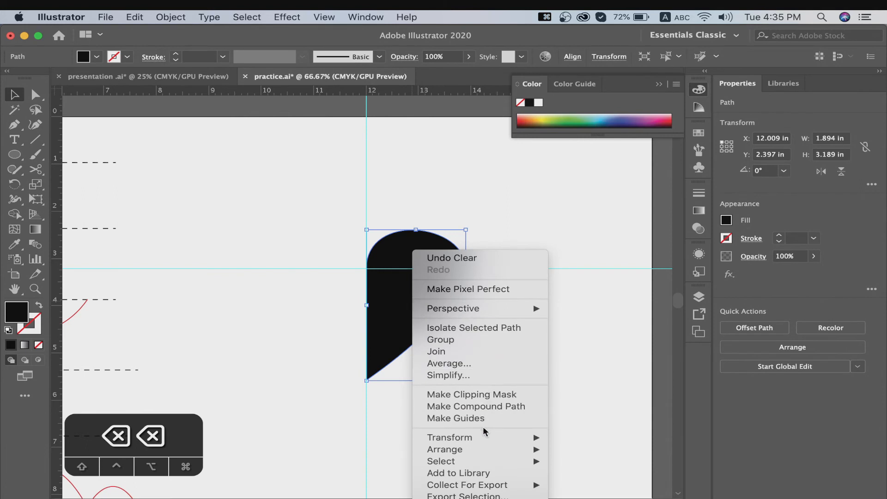
pyautogui.moveTo(494, 440)
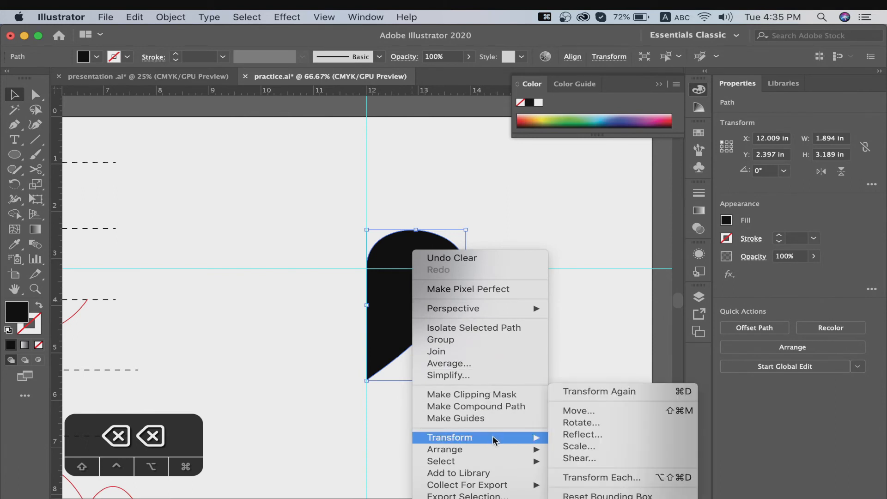
pyautogui.click(581, 435)
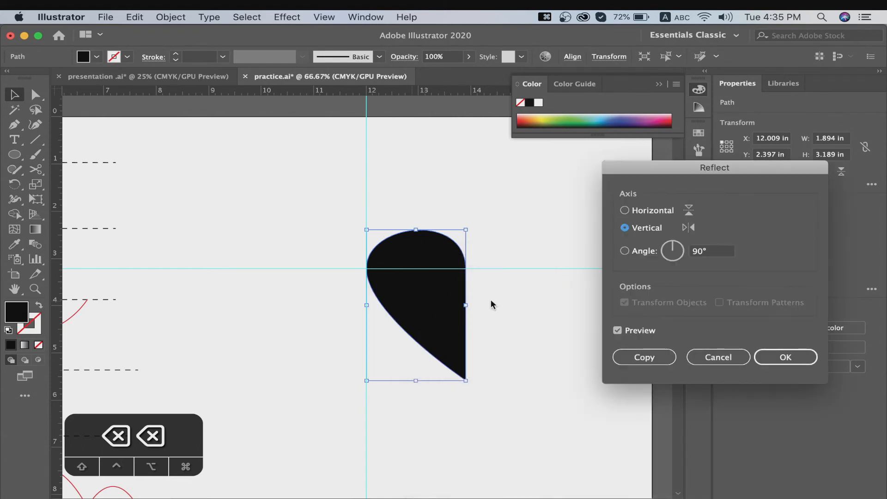
pyautogui.click(648, 213)
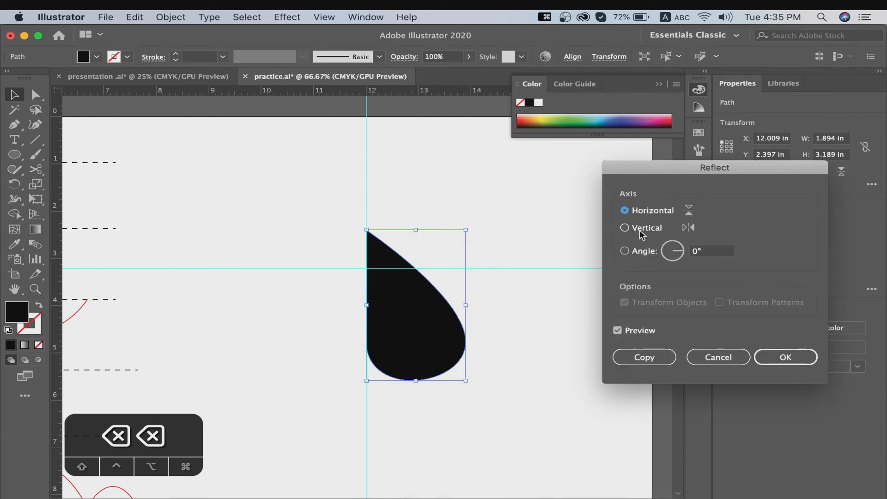
pyautogui.click(643, 230)
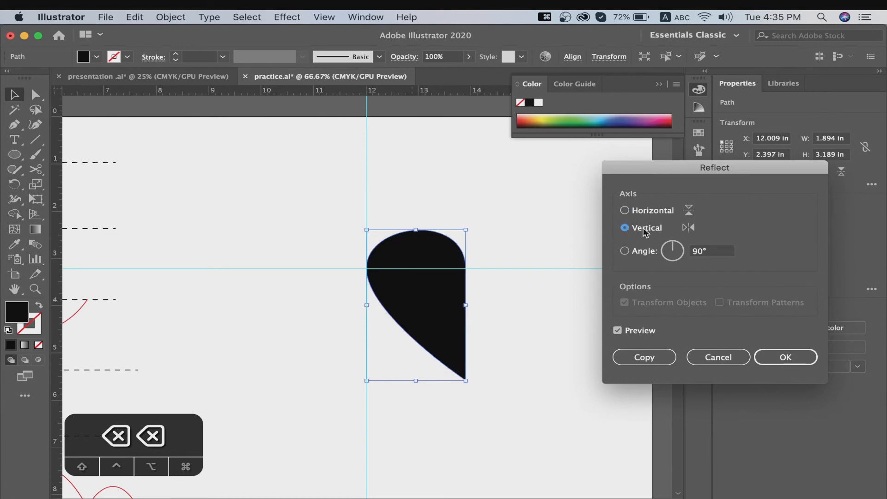
# Compare the reflection with and without preview, then create a copy of the half heart reflected across the vertical axis at 90°
pyautogui.click(648, 335)
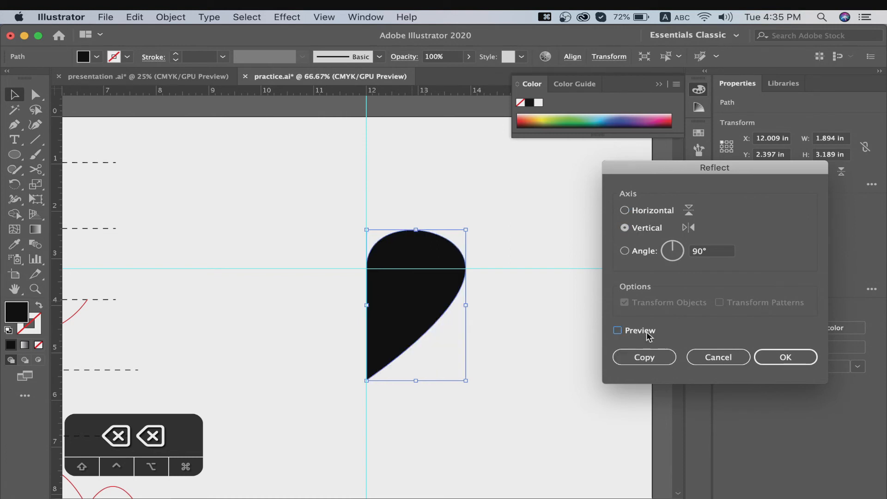
pyautogui.click(648, 335)
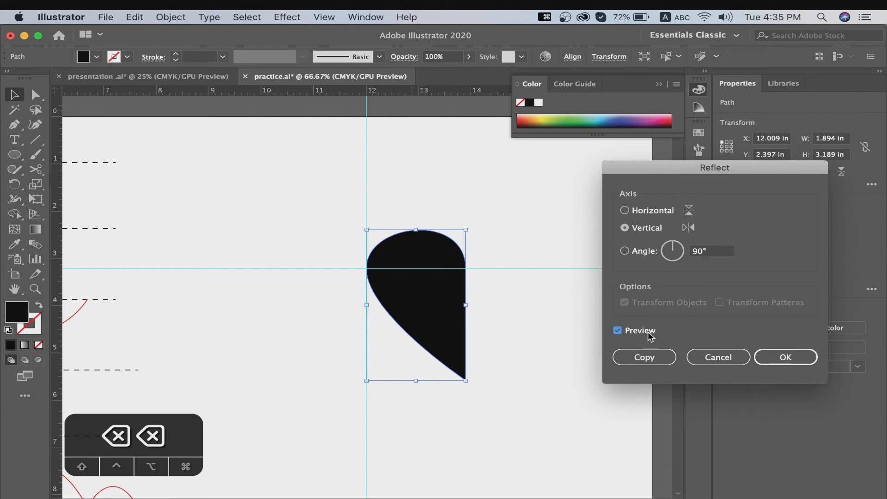
pyautogui.click(645, 214)
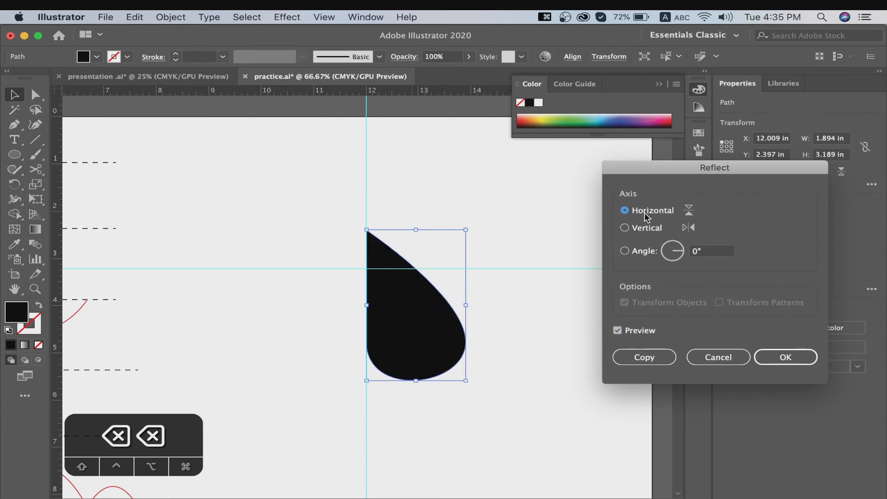
pyautogui.click(647, 229)
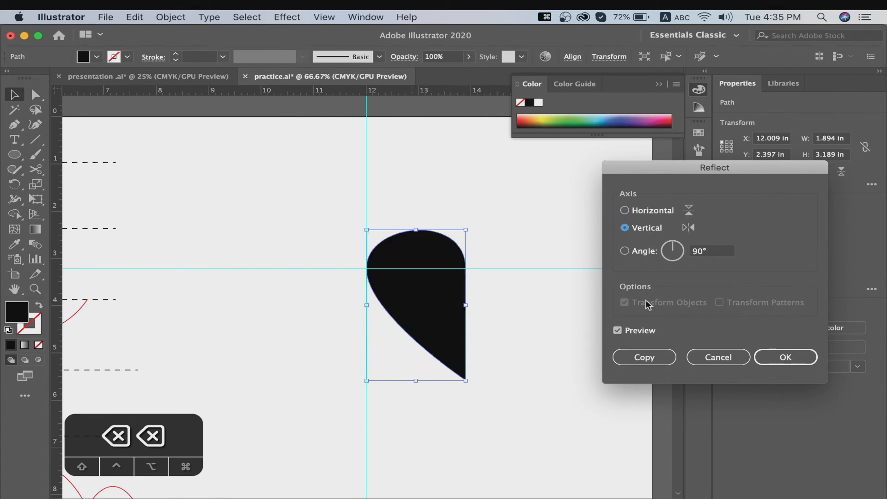
pyautogui.click(658, 357)
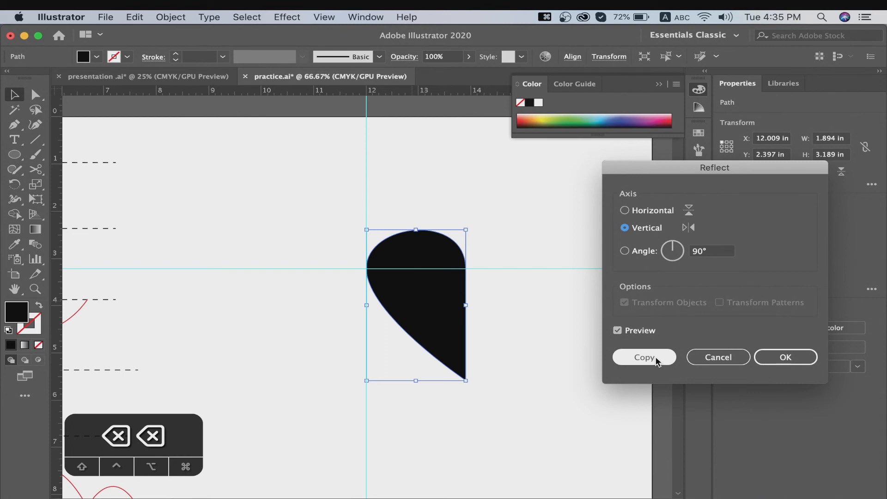
pyautogui.click(658, 360)
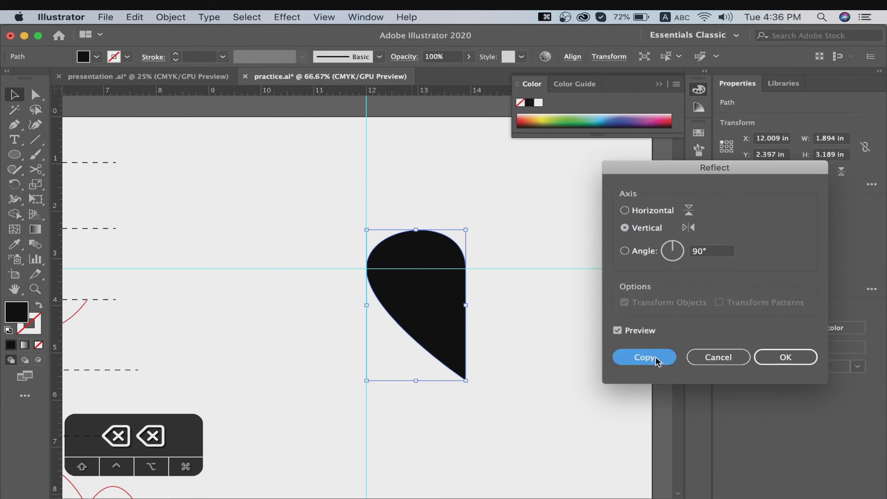
# Move the reflected copy against the original's straight edge at the vertical guide to complete the heart, and deselect it
pyautogui.click(557, 356)
pyautogui.moveTo(451, 333); pyautogui.dragTo(361, 331)
pyautogui.click(495, 370)
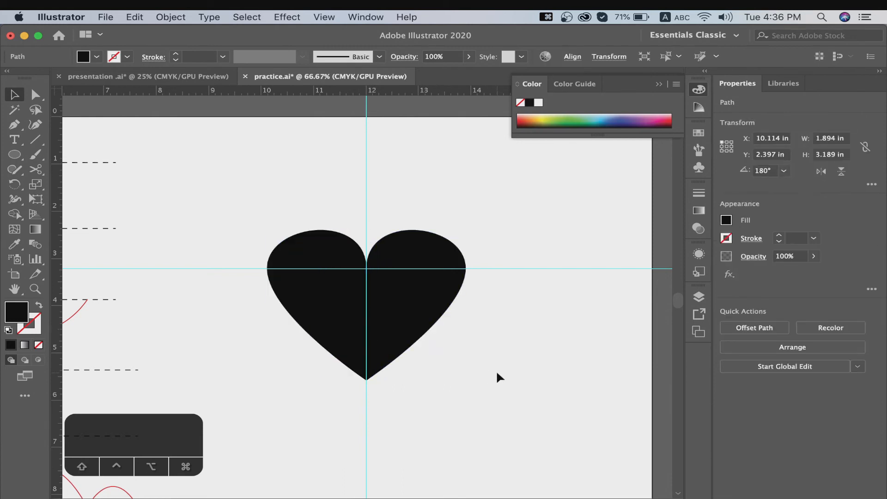
# Select both halves of the heart and move them off the guides to the artboard's upper-right area, about X 12.69 in, Y 0.24 in
pyautogui.click(359, 272)
pyautogui.keyDown('shift'); pyautogui.click(410, 258); pyautogui.keyUp('shift')
pyautogui.moveTo(419, 254); pyautogui.dragTo(554, 345)
pyautogui.click(523, 254)
pyautogui.moveTo(614, 375); pyautogui.dragTo(570, 262)
pyautogui.press('super+minus')
pyautogui.press('super+minus')
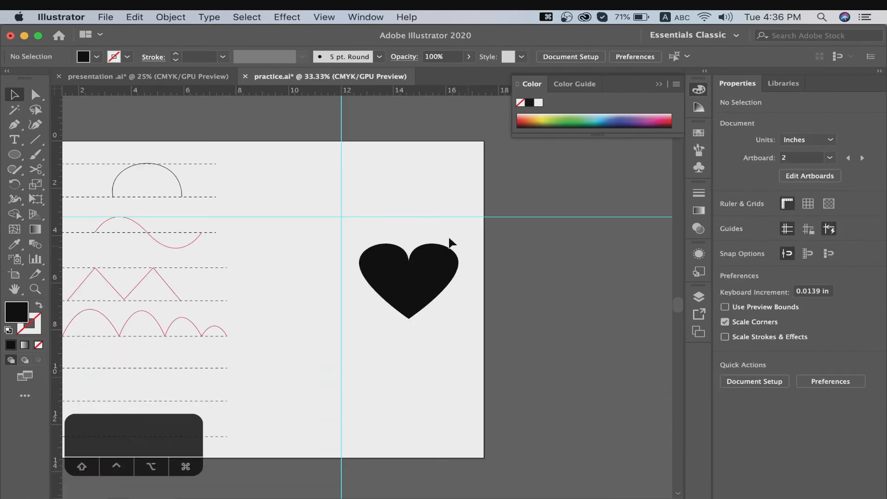
pyautogui.click(439, 294)
pyautogui.moveTo(439, 295); pyautogui.dragTo(431, 198)
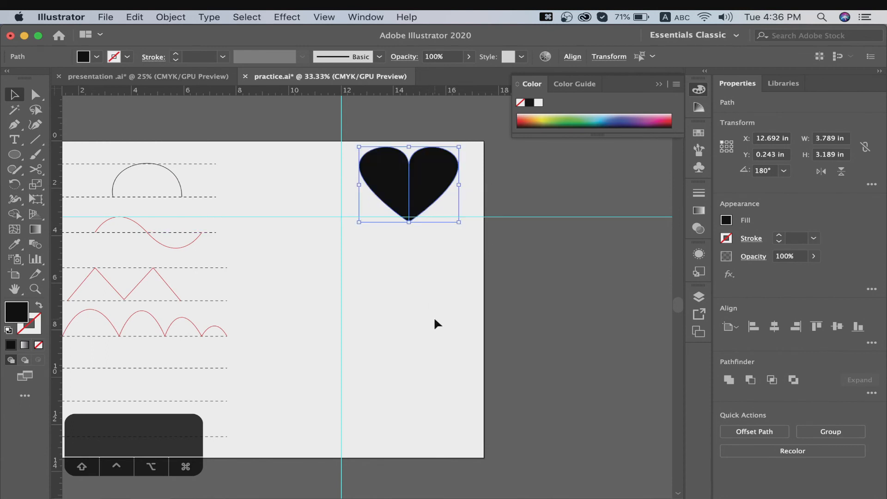
pyautogui.click(412, 345)
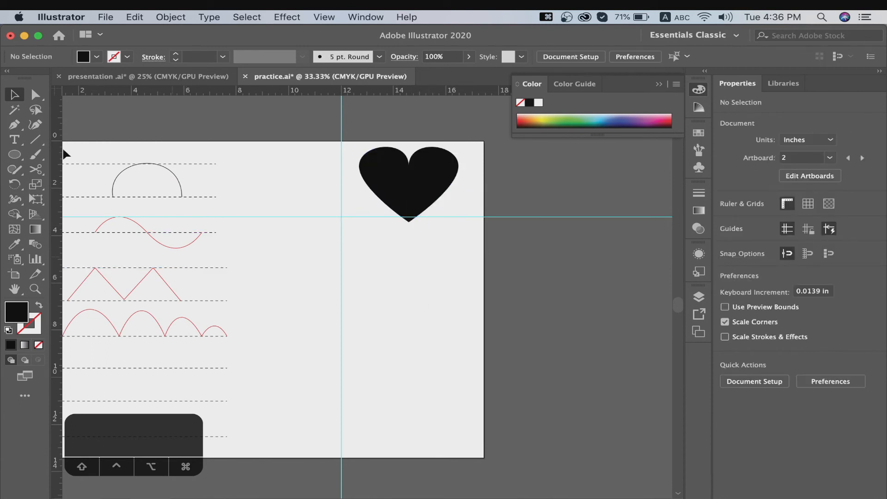
# Place a second vertical guide at about 8.96 in, left of the existing one, and activate the Pen tool
pyautogui.click(14, 124)
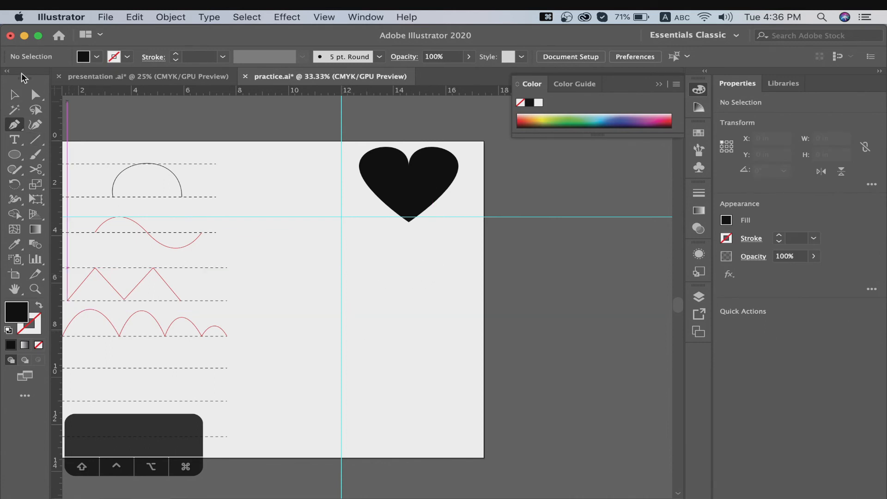
pyautogui.click(14, 94)
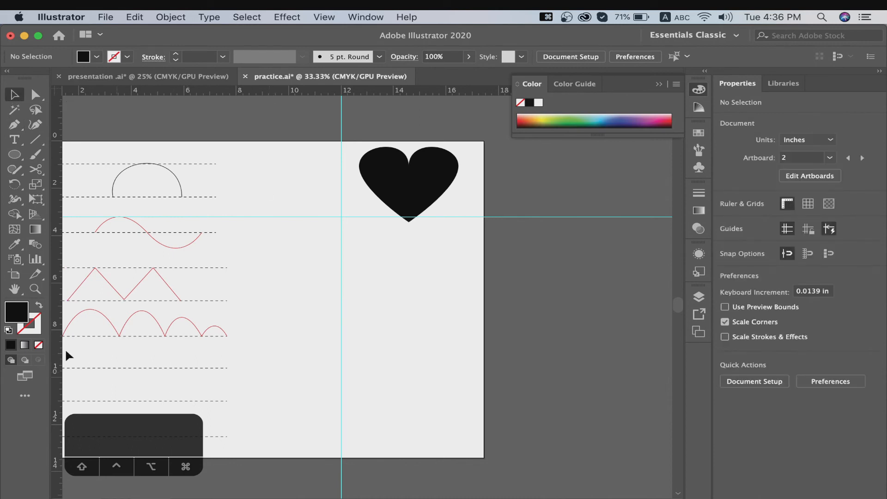
pyautogui.click(261, 381)
pyautogui.press('super+equal')
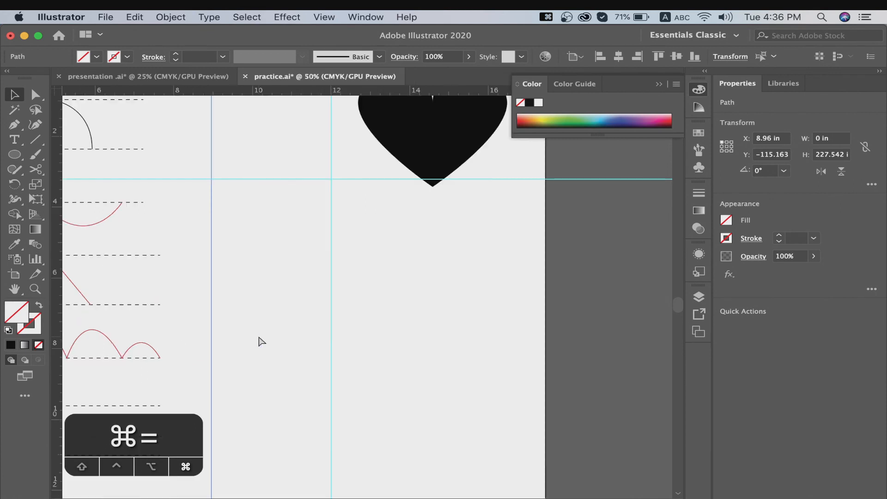
pyautogui.click(13, 128)
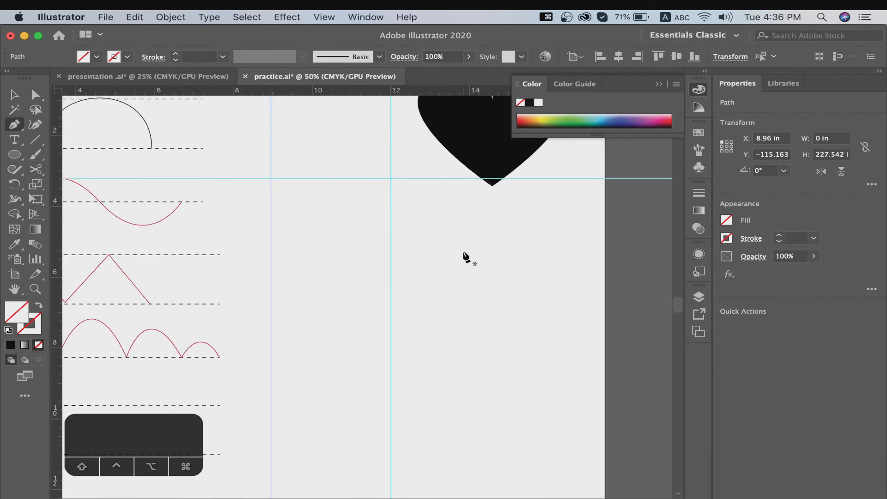
pyautogui.click(391, 221)
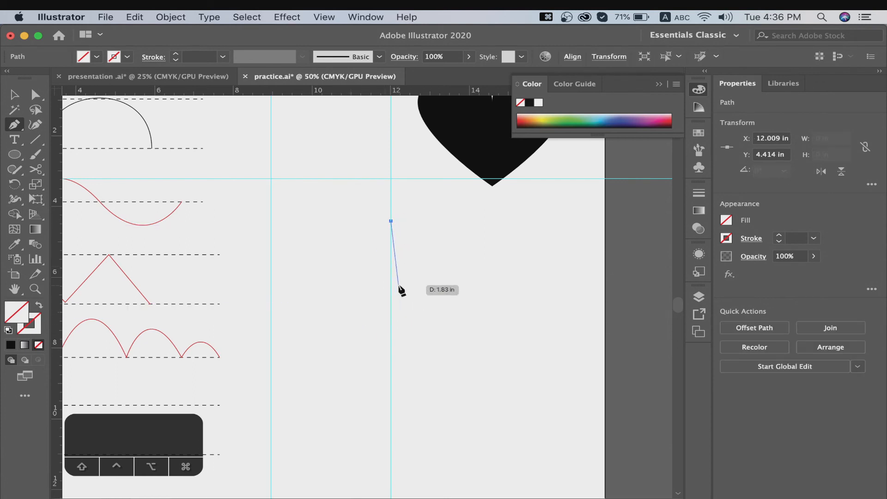
pyautogui.press('super+z')
pyautogui.click(391, 221)
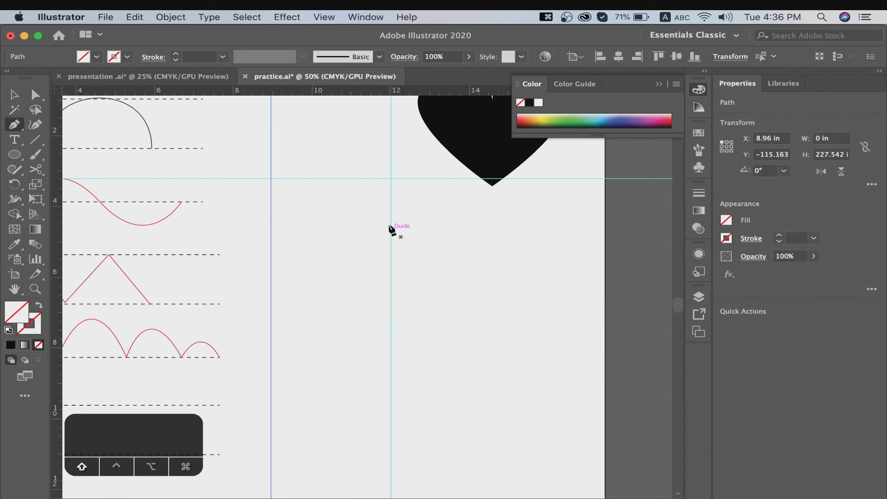
pyautogui.keyDown('shift'); pyautogui.click(391, 301); pyautogui.keyUp('shift')
pyautogui.moveTo(391, 303); pyautogui.dragTo(391, 305)
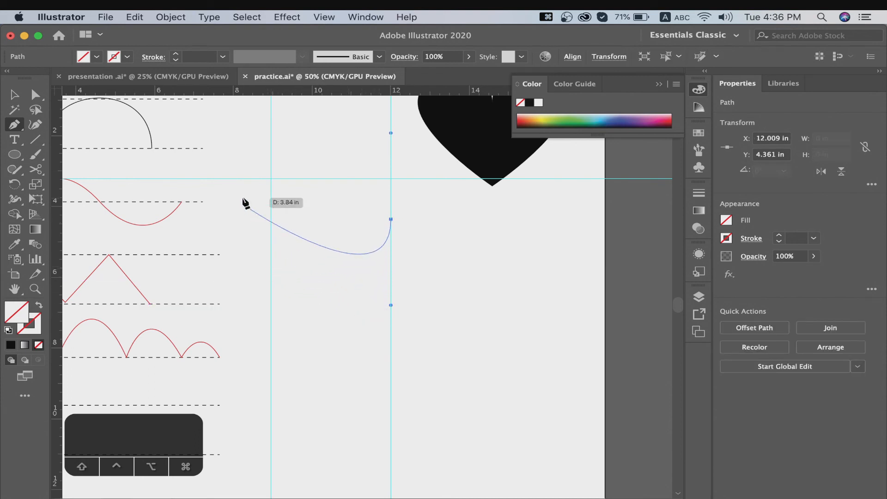
pyautogui.keyDown('super'); pyautogui.click(271, 241); pyautogui.keyUp('super')
# Draw a sagging top curve from about 4.3 in on the right vertical guide to 4.77 in on the left one, removing the end point's outgoing handle
pyautogui.click(391, 217)
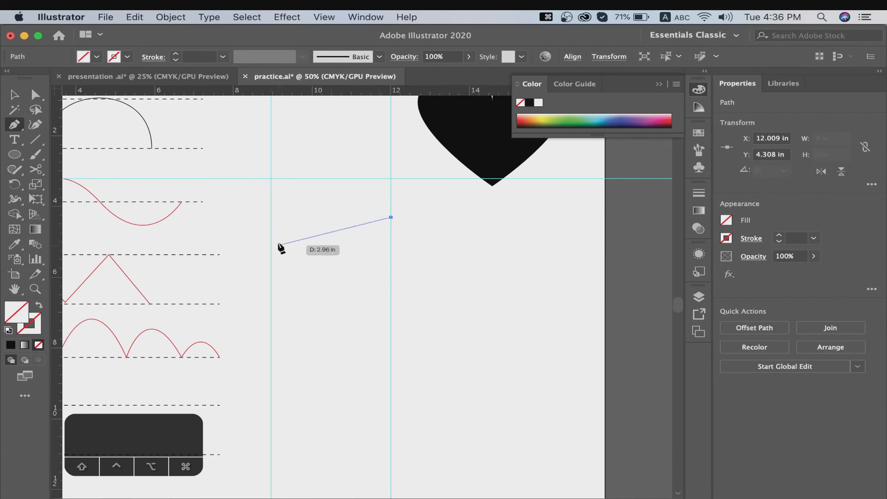
pyautogui.moveTo(272, 234); pyautogui.dragTo(225, 182)
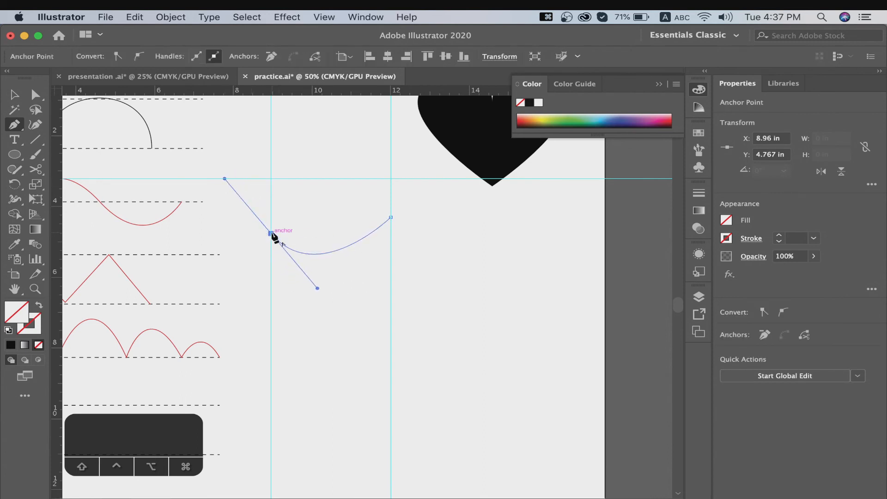
pyautogui.click(272, 234)
# Continue the path with a bulging side curve down to about 10.58 in on the right guide, and close it with a straight edge
pyautogui.moveTo(378, 396); pyautogui.dragTo(327, 248)
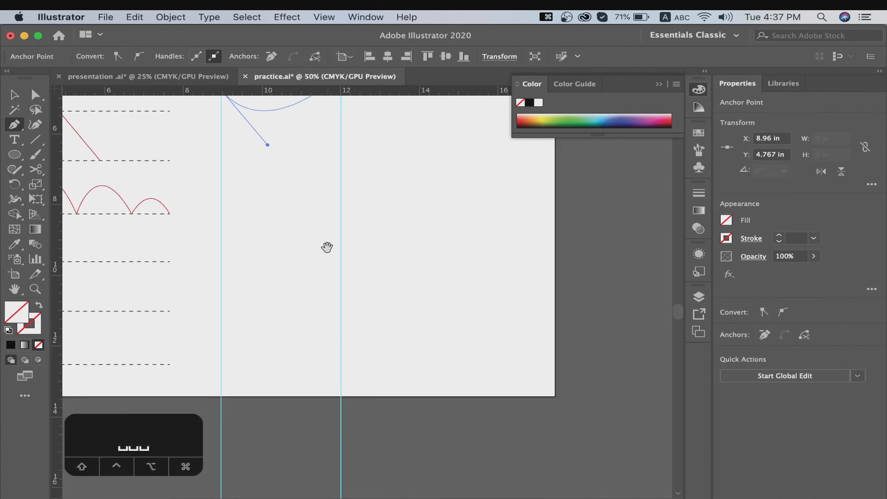
pyautogui.moveTo(342, 296); pyautogui.dragTo(470, 311)
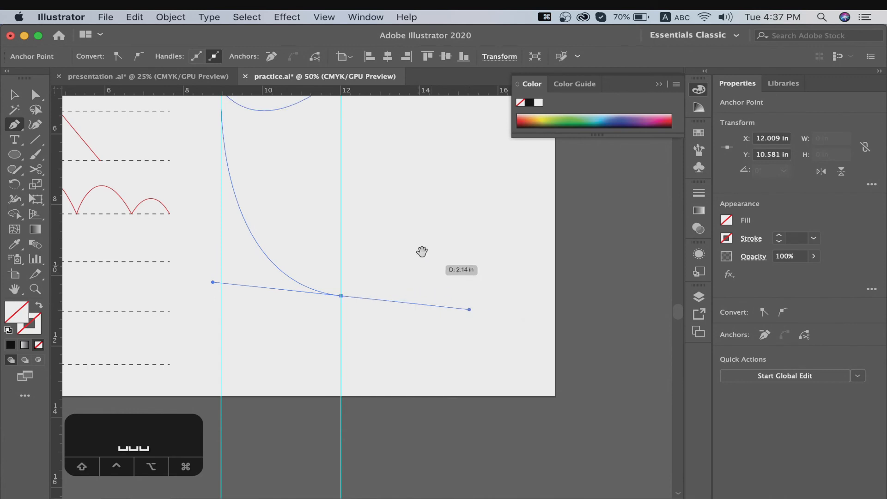
pyautogui.moveTo(422, 251); pyautogui.dragTo(434, 341)
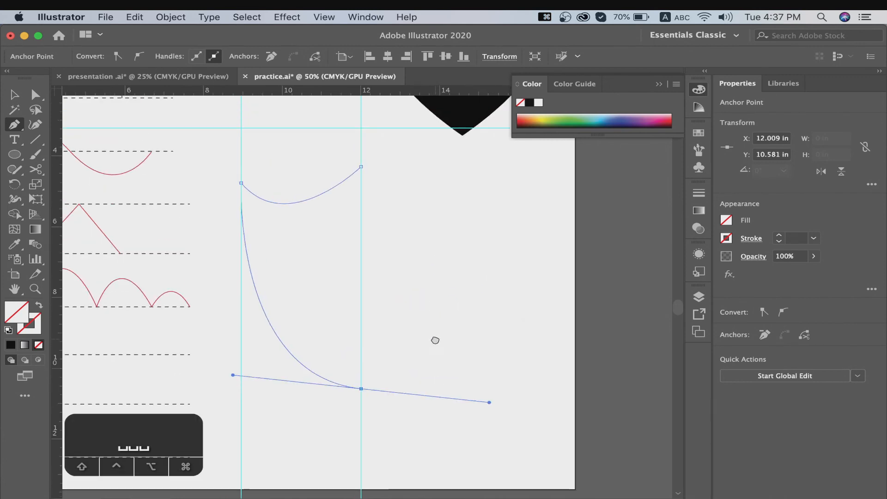
pyautogui.click(361, 388)
pyautogui.click(361, 167)
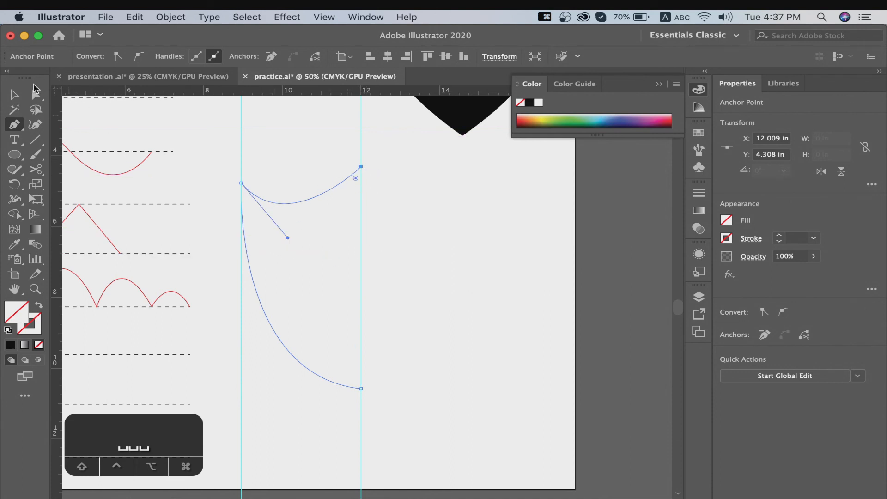
# Fill the closed half shape with black and deselect it
pyautogui.click(14, 95)
pyautogui.click(11, 345)
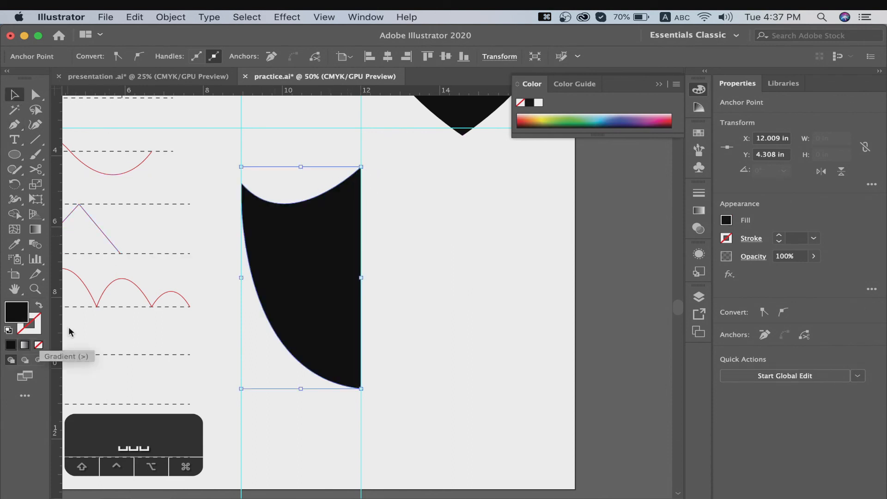
pyautogui.click(436, 241)
# Create a reflected copy of the black half shape across the vertical axis
pyautogui.click(298, 270)
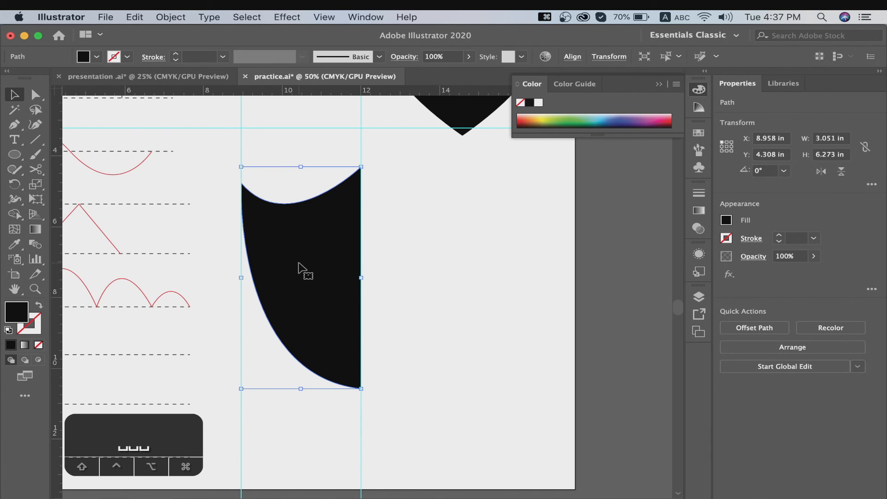
pyautogui.rightClick(298, 263)
pyautogui.moveTo(384, 439)
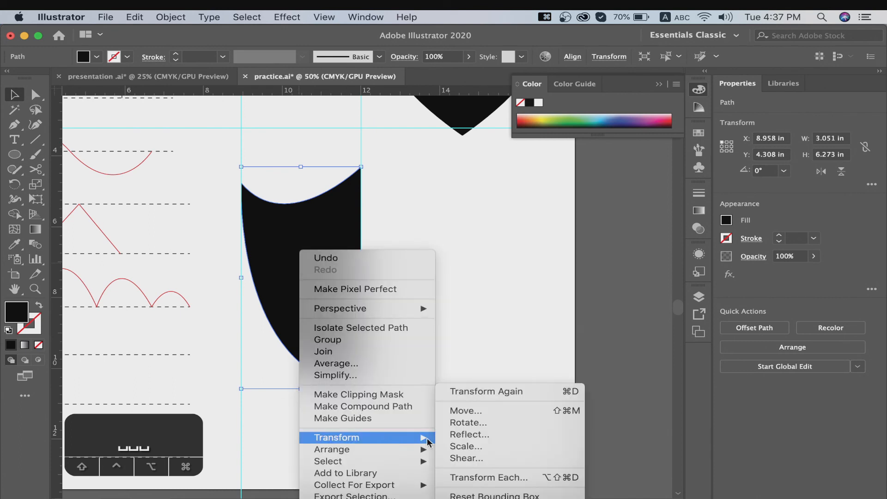
pyautogui.click(468, 435)
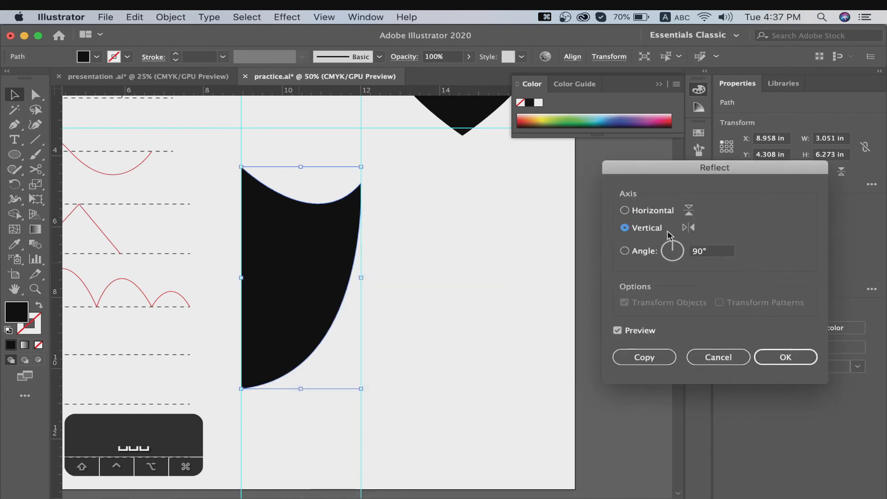
pyautogui.click(652, 212)
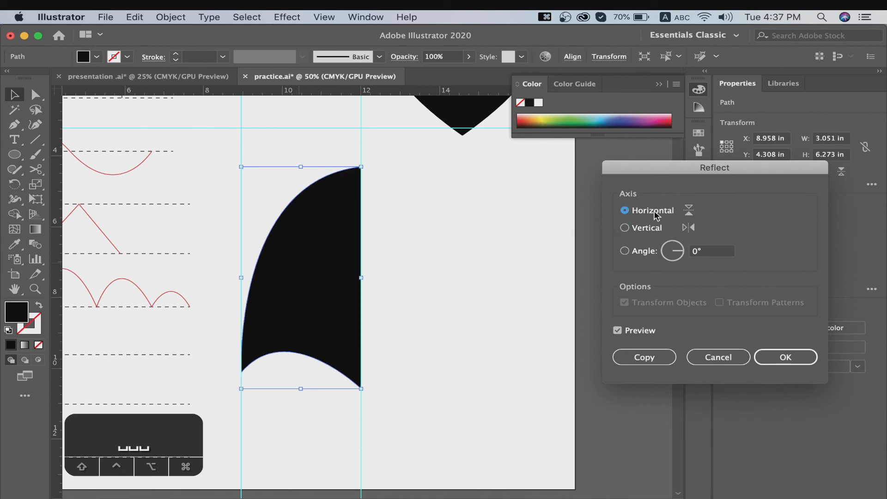
pyautogui.click(654, 229)
pyautogui.click(656, 365)
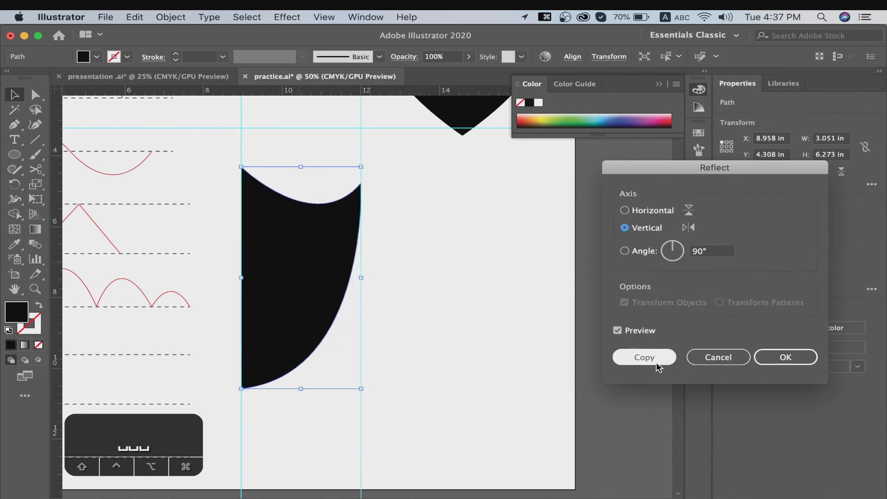
pyautogui.click(657, 364)
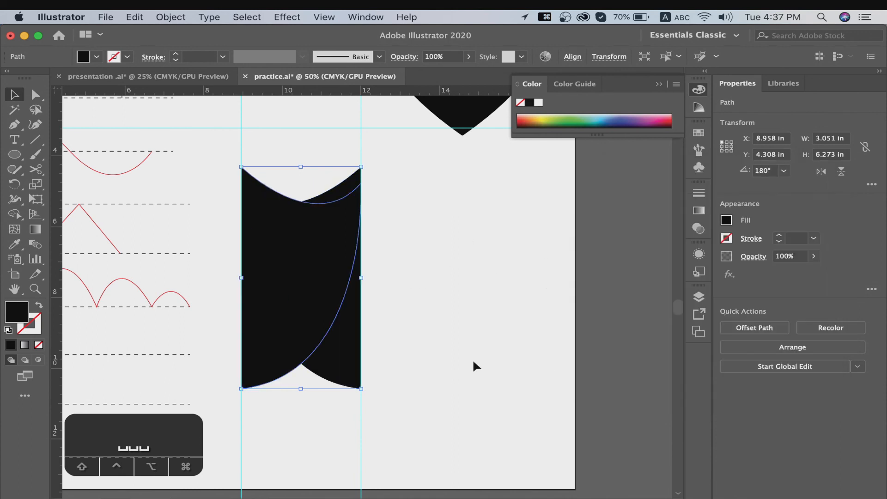
# Move the reflected copy so its straight edge meets the original half's straight edge at about 12.01 in, and deselect it
pyautogui.click(418, 316)
pyautogui.moveTo(321, 283); pyautogui.dragTo(401, 273)
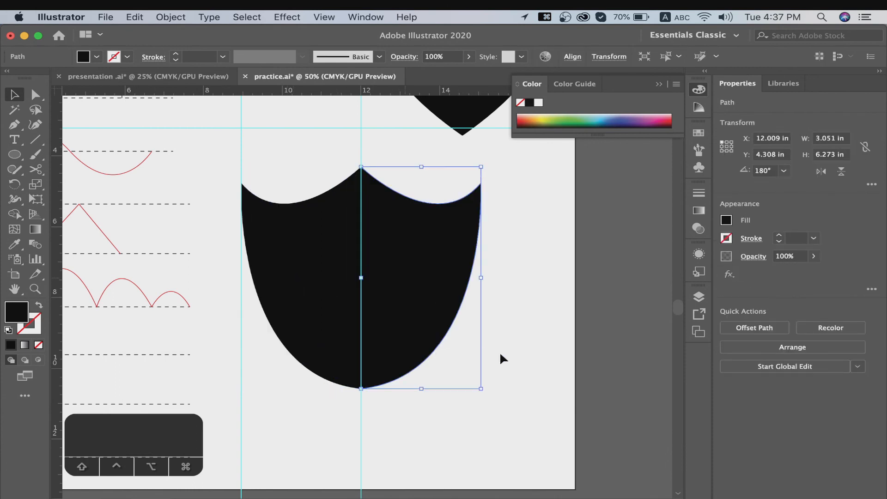
pyautogui.click(550, 364)
# Select both shield halves, scale them to about 4.13 by 4.24 in, and move them beneath the heart
pyautogui.click(389, 206)
pyautogui.keyDown('shift'); pyautogui.click(322, 242); pyautogui.keyUp('shift')
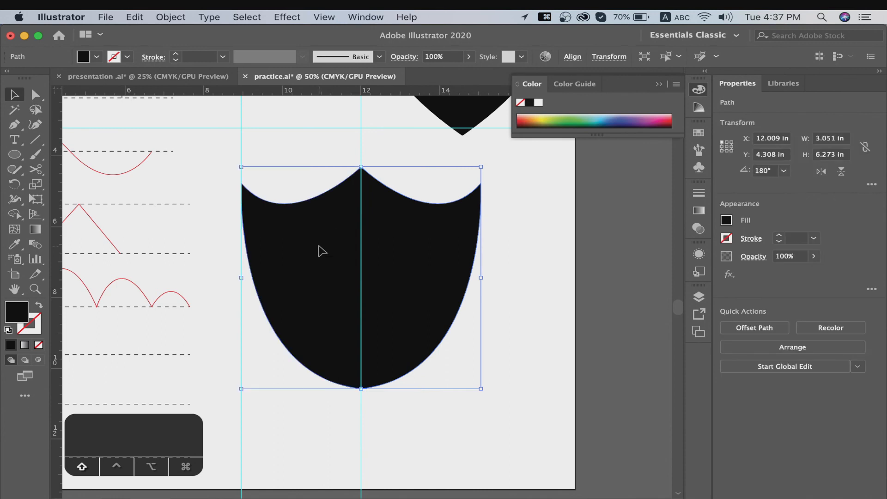
pyautogui.moveTo(241, 166); pyautogui.dragTo(318, 238)
pyautogui.moveTo(435, 281); pyautogui.dragTo(498, 229)
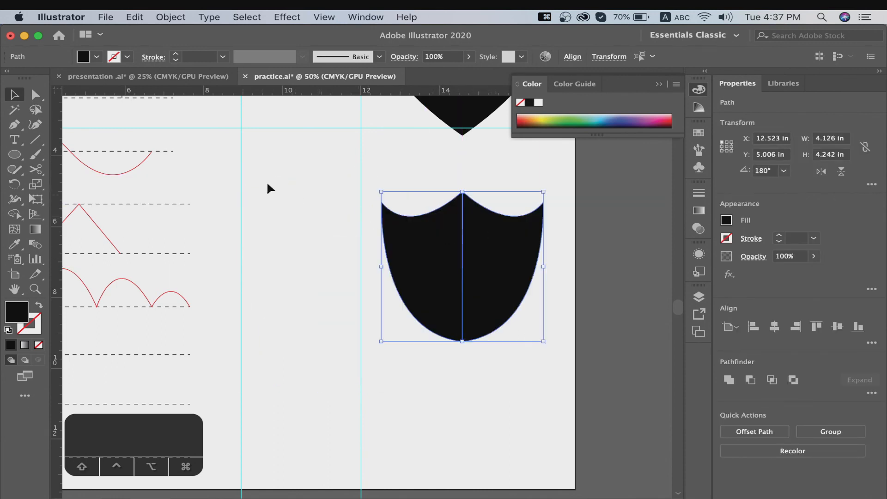
# Delete the two vertical guides and the horizontal guide
pyautogui.click(242, 123)
pyautogui.moveTo(365, 164); pyautogui.dragTo(362, 163)
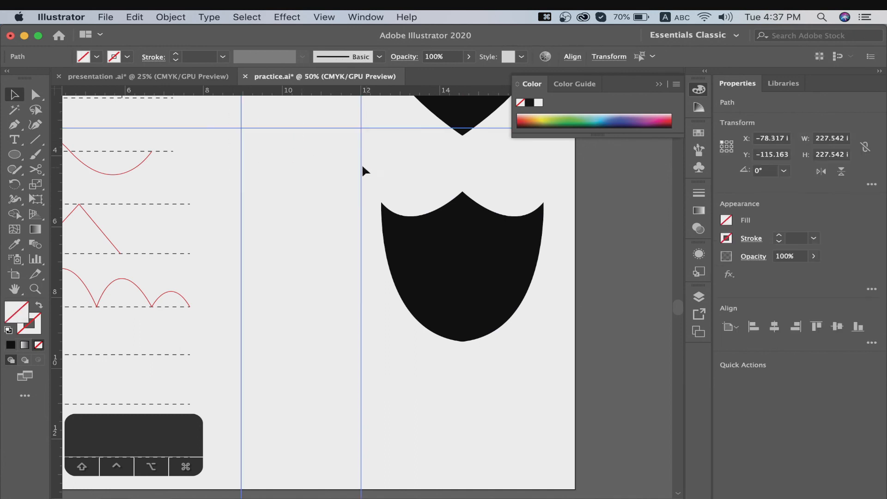
pyautogui.press('BackSpace')
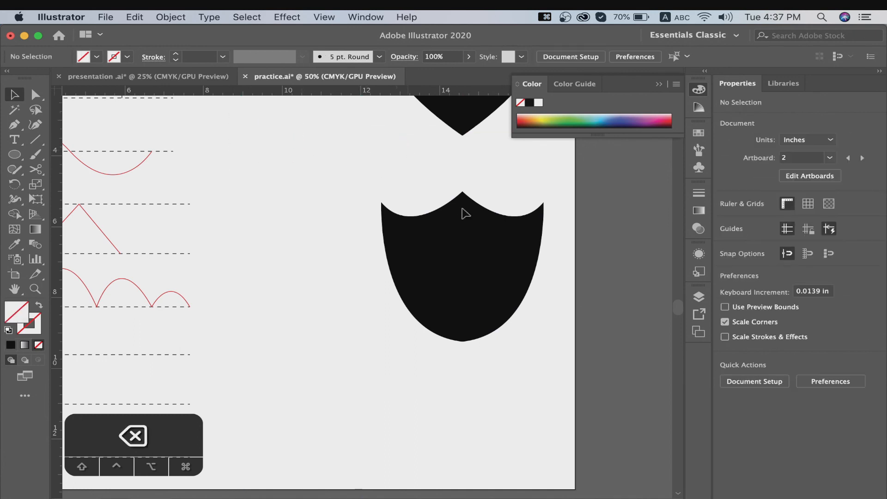
# Round the two outer upper corners of the shield together to a radius of about 0.11 in
pyautogui.moveTo(538, 307); pyautogui.dragTo(464, 335)
pyautogui.moveTo(337, 188); pyautogui.dragTo(432, 250)
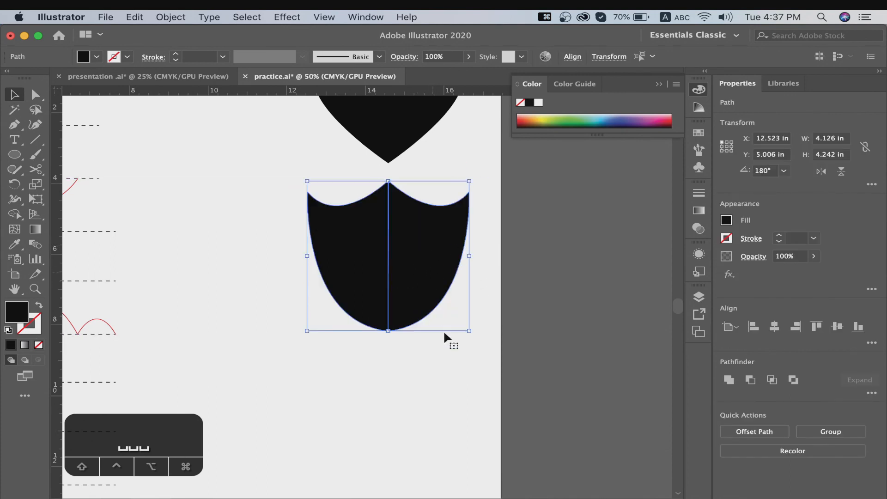
pyautogui.click(447, 354)
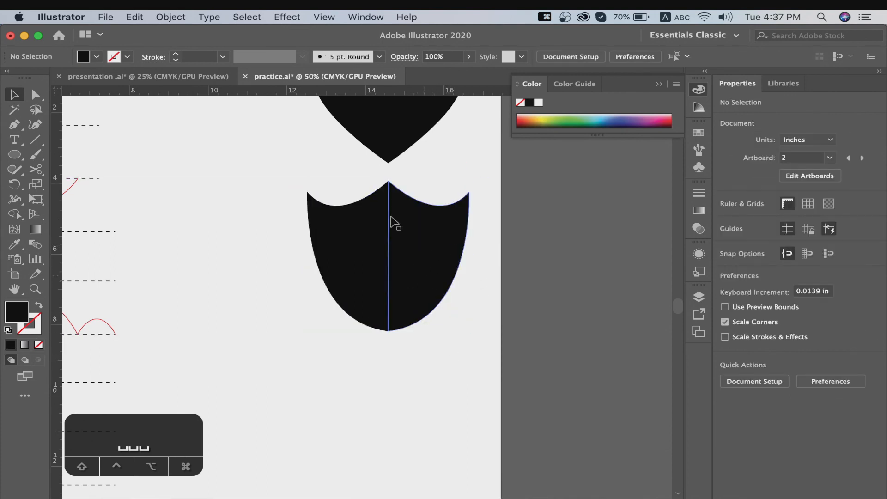
pyautogui.click(316, 208)
pyautogui.keyDown('shift'); pyautogui.click(450, 233); pyautogui.keyUp('shift')
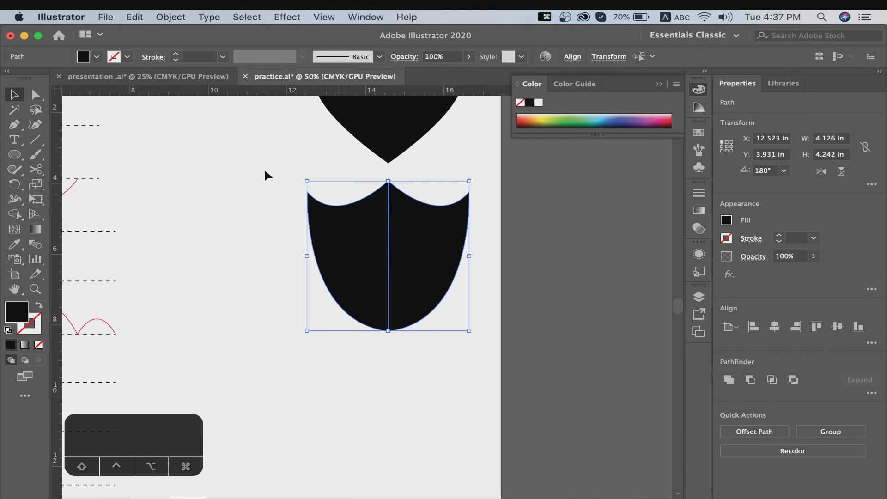
pyautogui.click(35, 94)
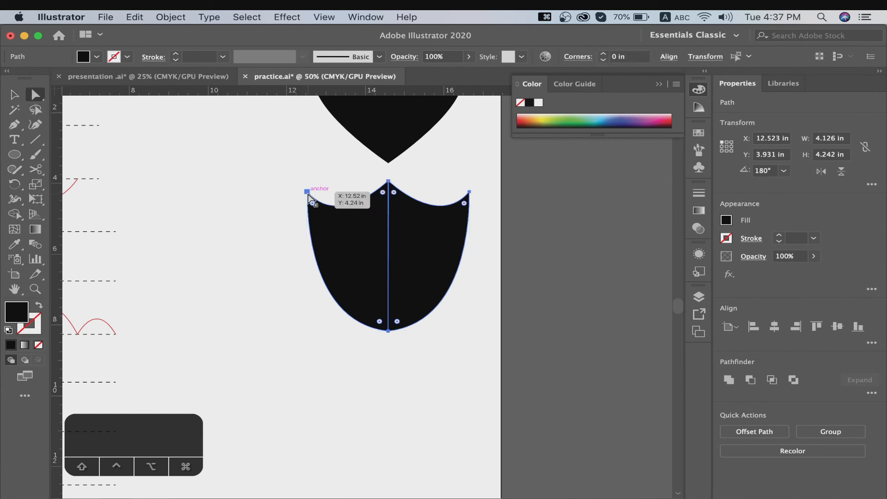
pyautogui.click(308, 194)
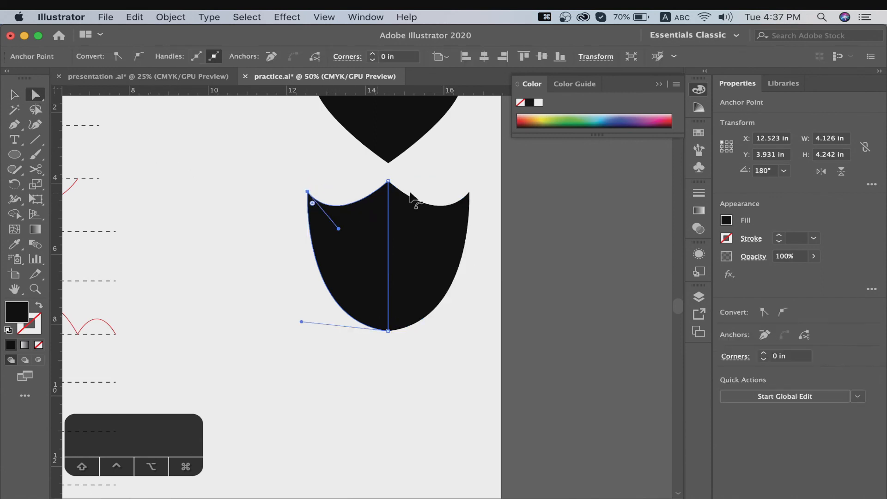
pyautogui.keyDown('shift'); pyautogui.click(469, 192); pyautogui.keyUp('shift')
pyautogui.moveTo(464, 206); pyautogui.dragTo(467, 205)
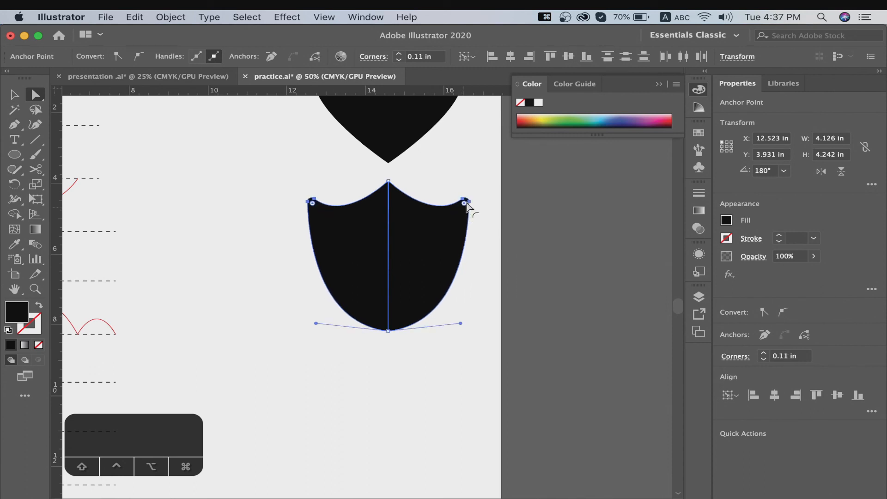
pyautogui.click(524, 328)
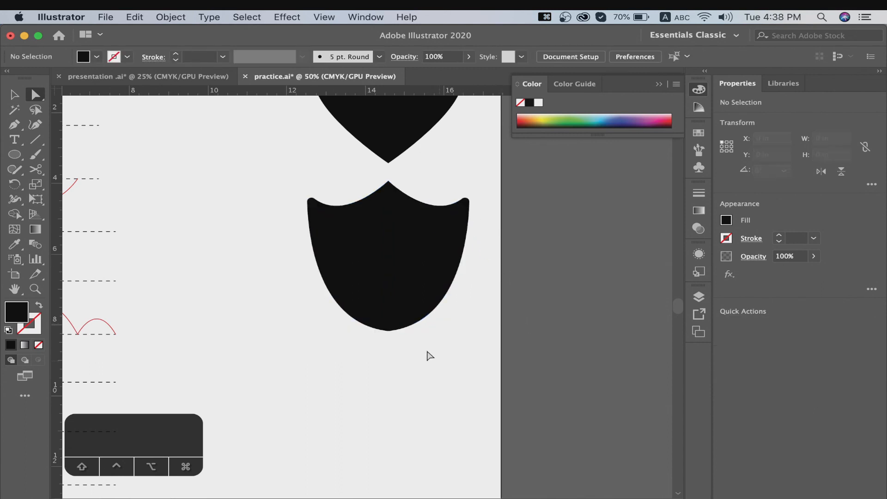
pyautogui.click(12, 95)
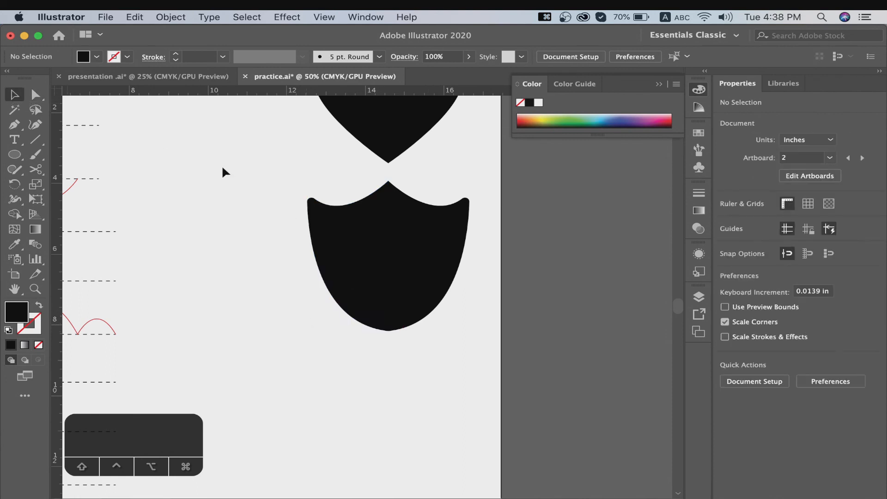
pyautogui.moveTo(447, 325); pyautogui.dragTo(447, 325)
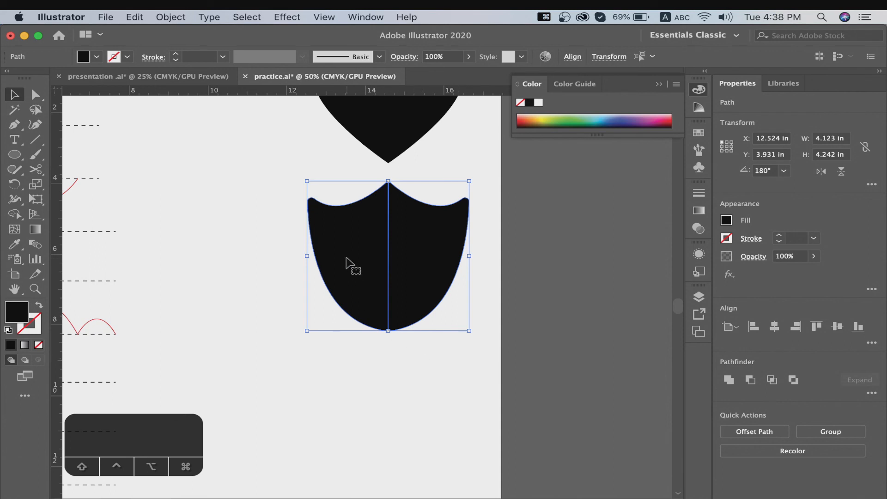
pyautogui.click(270, 170)
pyautogui.moveTo(273, 193); pyautogui.dragTo(437, 292)
pyautogui.click(473, 155)
# With the Pen tool, draw a closed leaf shape about 6.75 in wide and 2.99 in high beneath the shield, with pointed ends
pyautogui.moveTo(475, 154); pyautogui.dragTo(488, 267)
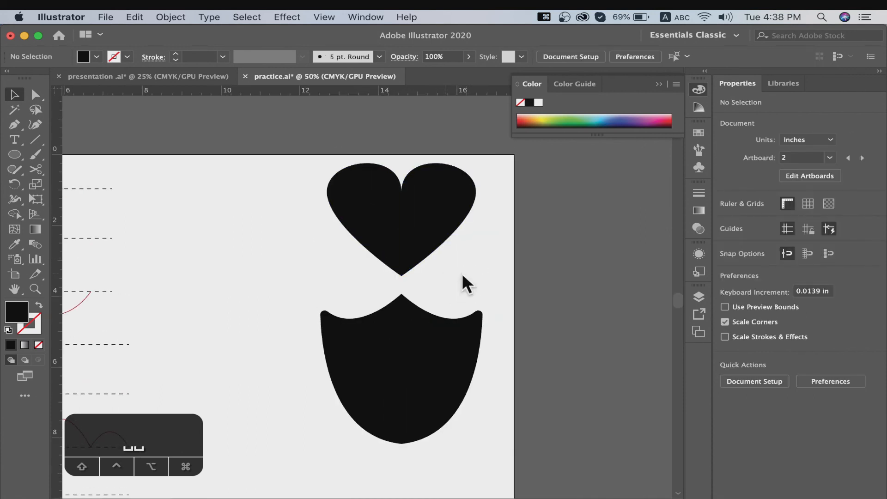
pyautogui.scroll(-5, 537, 353)
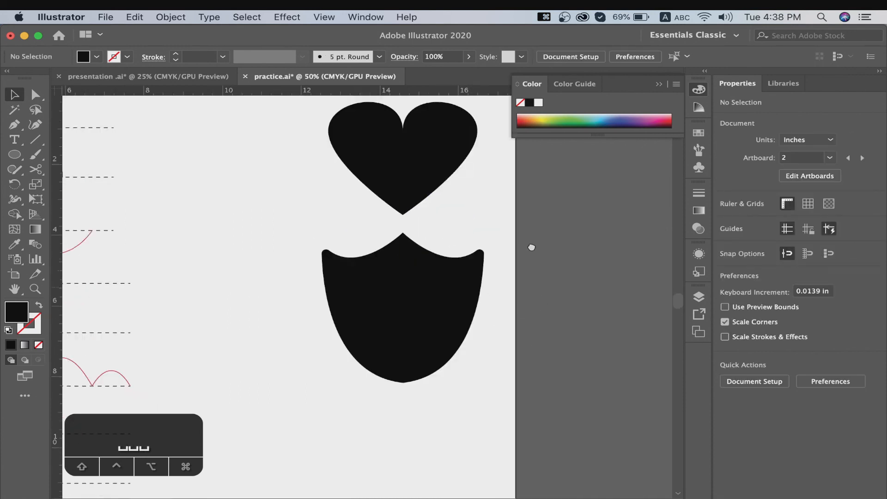
pyautogui.press('super+minus')
pyautogui.press('super+minus')
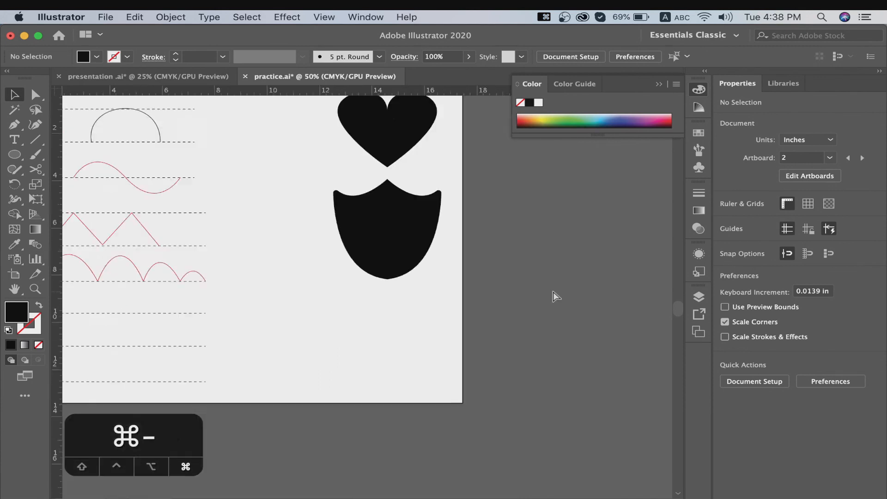
pyautogui.hscroll(-3, 553, 291)
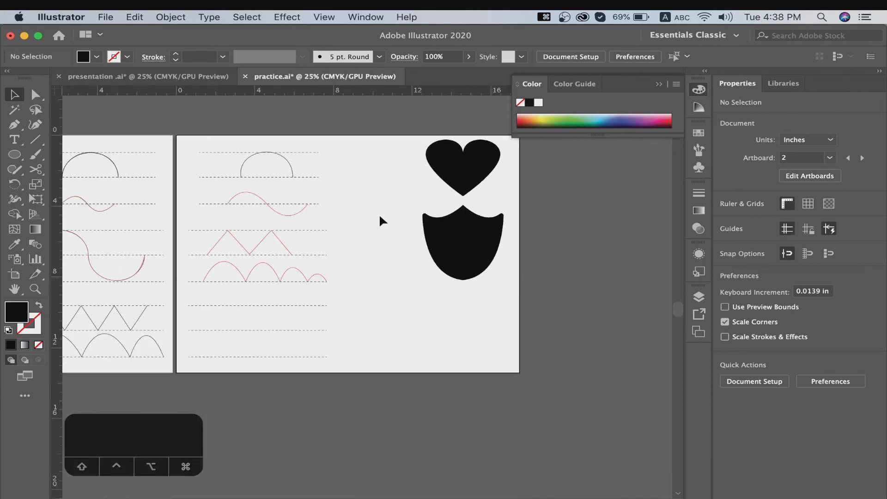
pyautogui.click(15, 125)
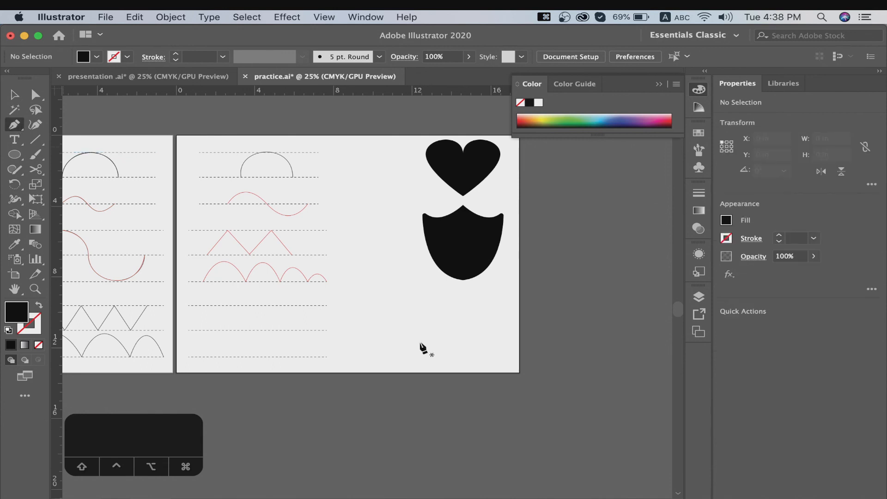
pyautogui.click(370, 327)
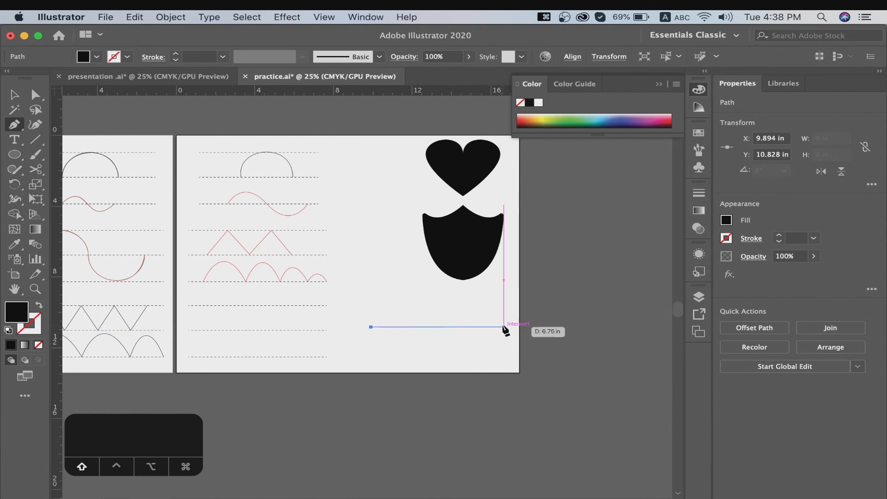
pyautogui.moveTo(504, 327); pyautogui.dragTo(558, 390)
pyautogui.click(503, 327)
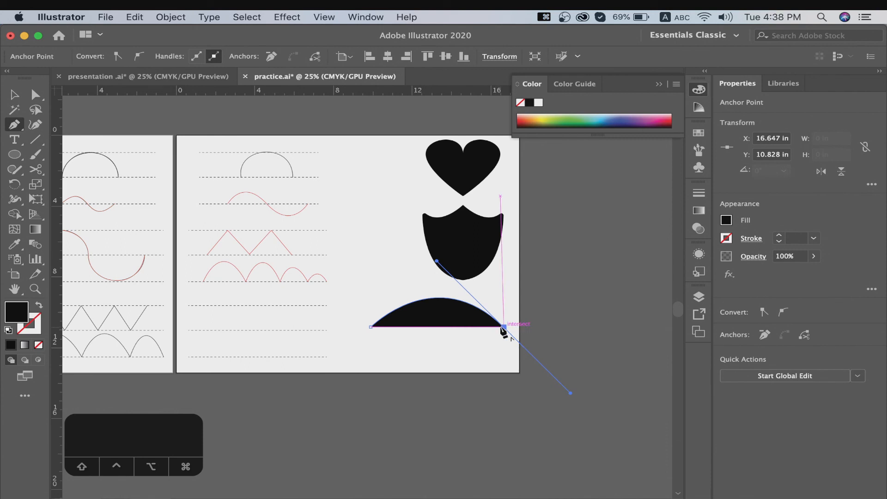
pyautogui.moveTo(371, 326); pyautogui.dragTo(304, 277)
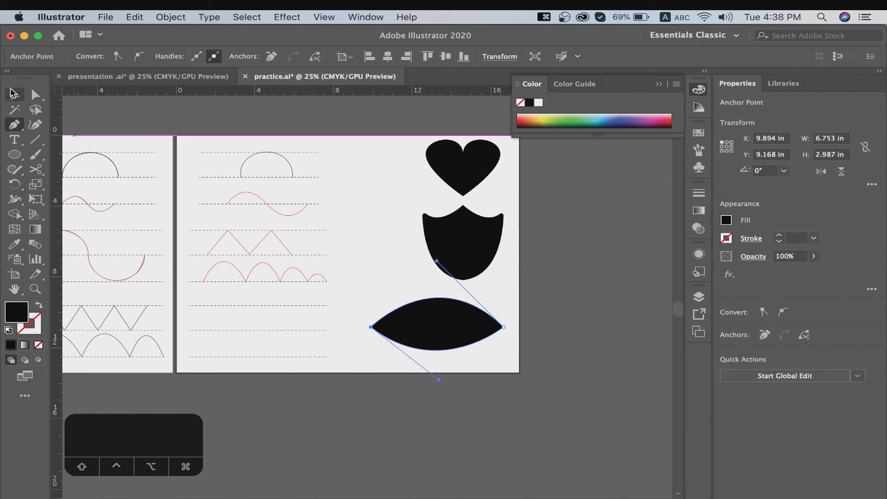
# Fill the leaf shape with a medium green and deselect it
pyautogui.click(14, 94)
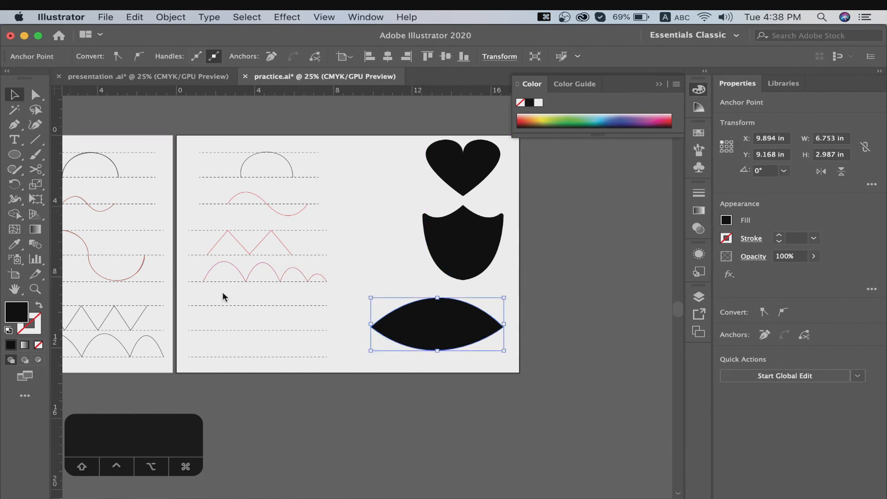
pyautogui.click(431, 406)
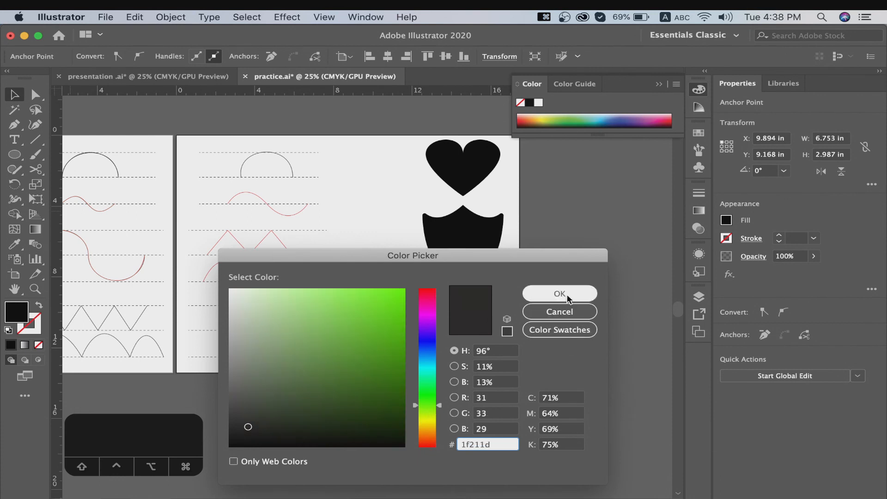
pyautogui.click(381, 352)
pyautogui.click(539, 298)
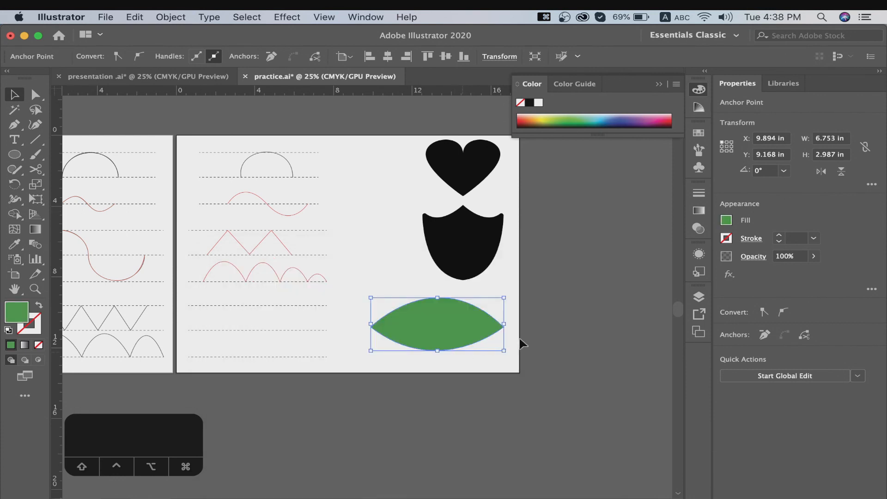
pyautogui.click(509, 336)
# Flatten the leaf's lower curve by raising the left anchor's lower handle, giving the leaf a height of about 2.55 in
pyautogui.press('super+equal')
pyautogui.press('super+equal')
pyautogui.press('super+equal')
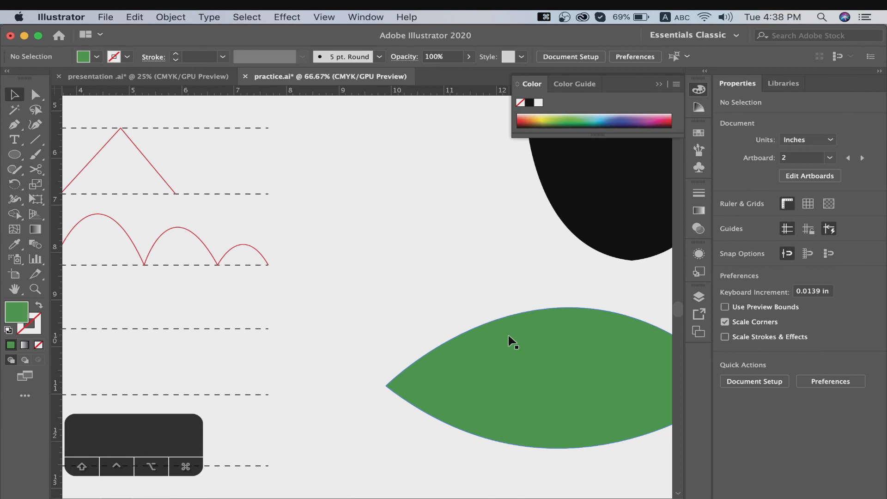
pyautogui.press('space')
pyautogui.moveTo(553, 368); pyautogui.dragTo(380, 288)
pyautogui.click(454, 306)
pyautogui.press('a')
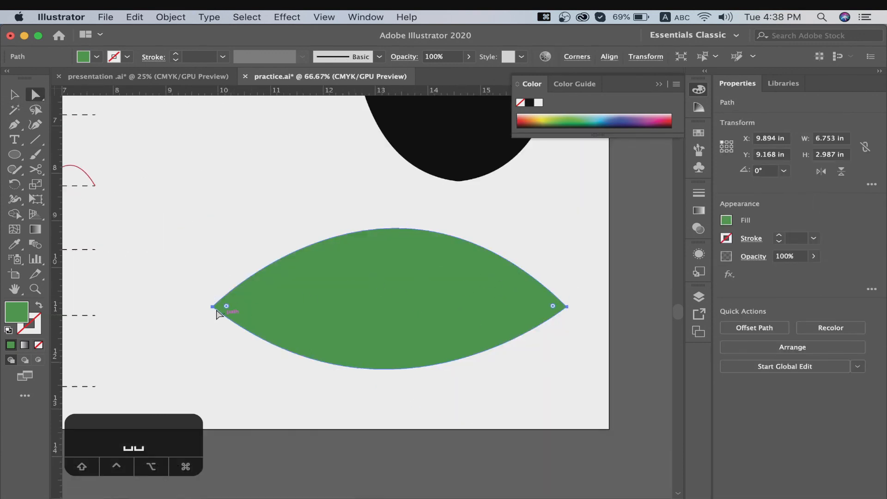
pyautogui.click(218, 311)
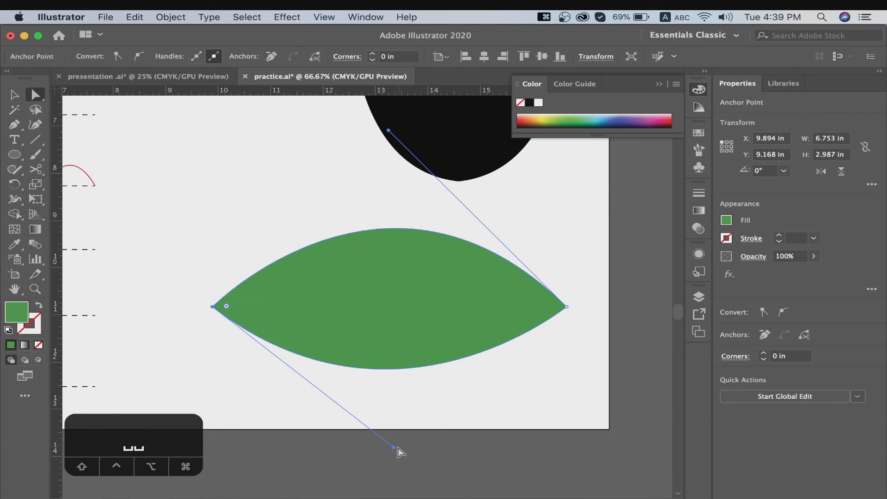
pyautogui.moveTo(395, 448); pyautogui.dragTo(398, 400)
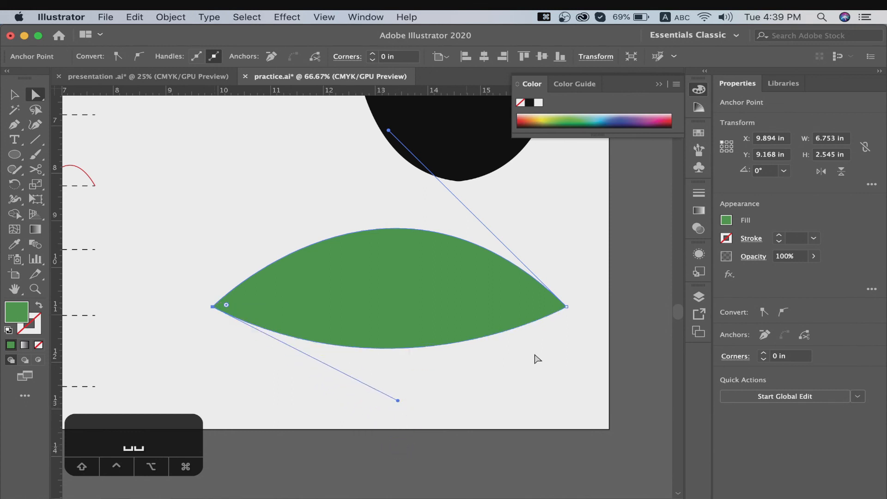
pyautogui.click(567, 307)
pyautogui.moveTo(392, 132); pyautogui.dragTo(369, 190)
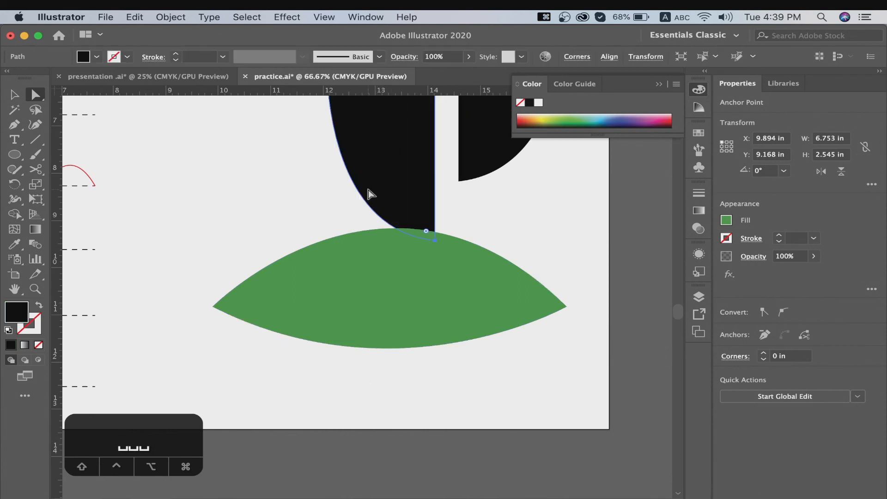
pyautogui.press('super+z')
# Flatten the leaf's upper curve by lowering the right anchor's upper handle, giving the leaf a height of about 2.17 in
pyautogui.click(567, 307)
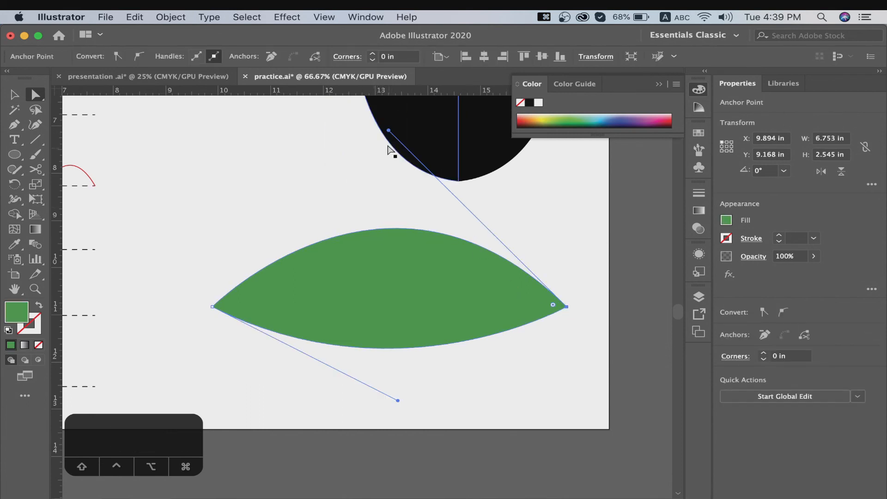
pyautogui.moveTo(388, 130); pyautogui.dragTo(328, 170)
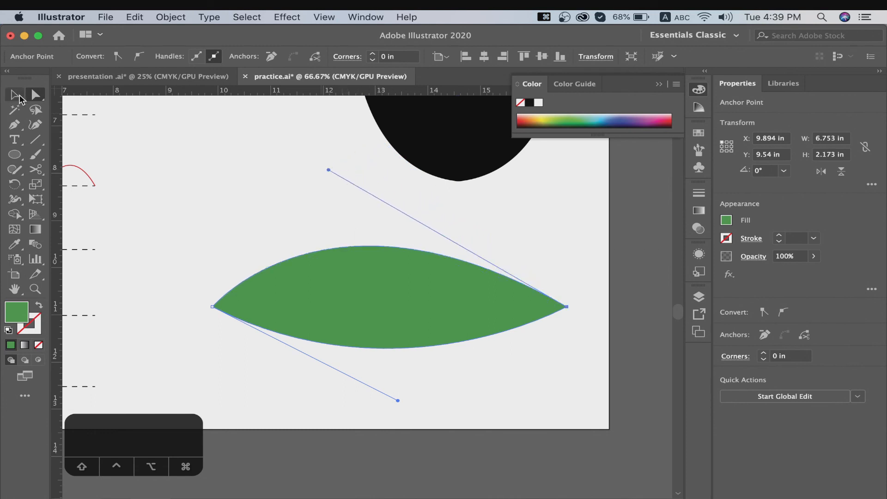
# Scale the leaf to about 3.72 × 1.20 in and duplicate it into an end-to-end pair plus a third copy rotated upright between them
pyautogui.click(20, 97)
pyautogui.moveTo(565, 248); pyautogui.dragTo(408, 292)
pyautogui.moveTo(361, 324); pyautogui.dragTo(355, 257)
pyautogui.click(426, 379)
pyautogui.moveTo(425, 219); pyautogui.dragTo(364, 340)
pyautogui.moveTo(318, 263); pyautogui.dragTo(424, 241)
pyautogui.click(445, 375)
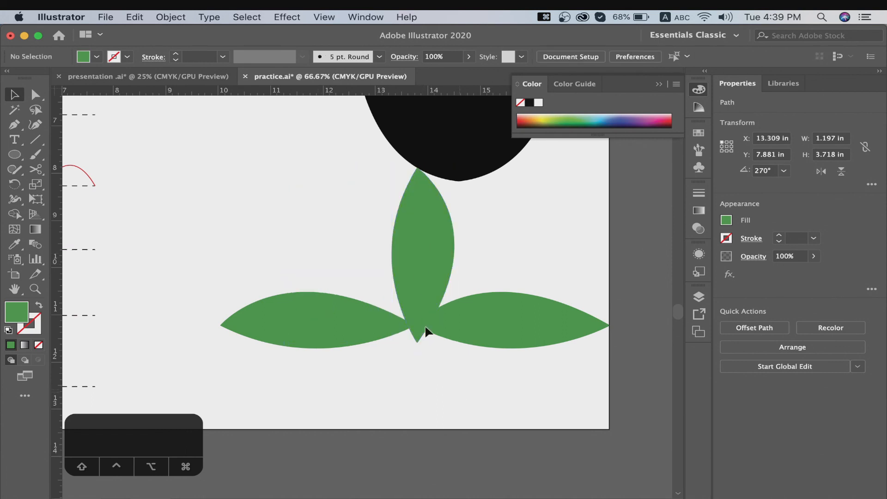
# Move the upright leaf so its lower tip meets the point where the two horizontal leaves touch, nudging it slightly left
pyautogui.moveTo(420, 298); pyautogui.dragTo(418, 298)
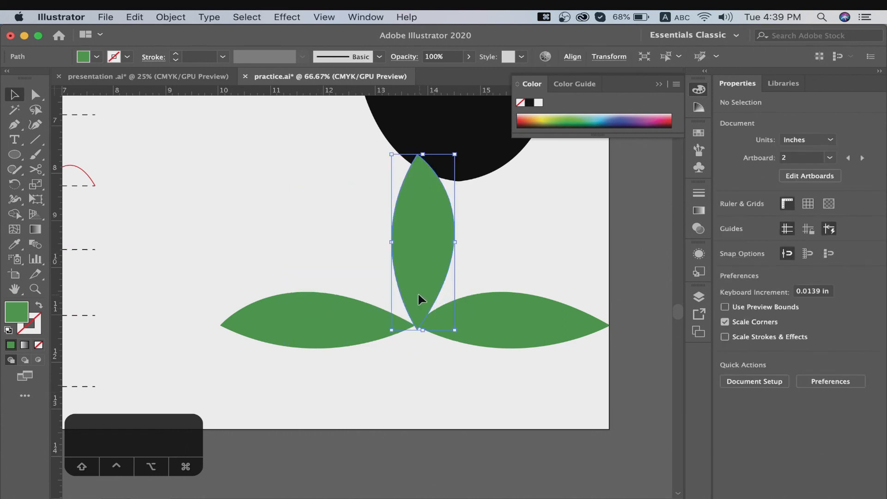
pyautogui.click(353, 324)
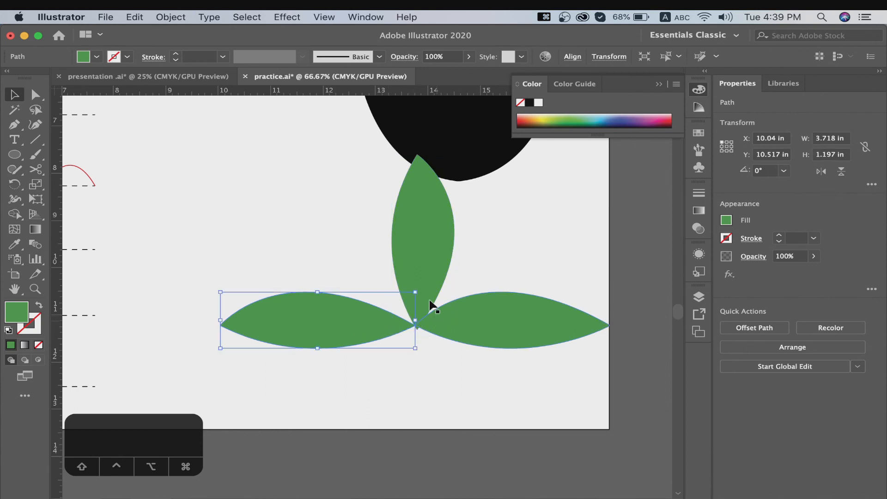
pyautogui.click(429, 302)
pyautogui.press('Left')
pyautogui.press('Left')
pyautogui.press('Left')
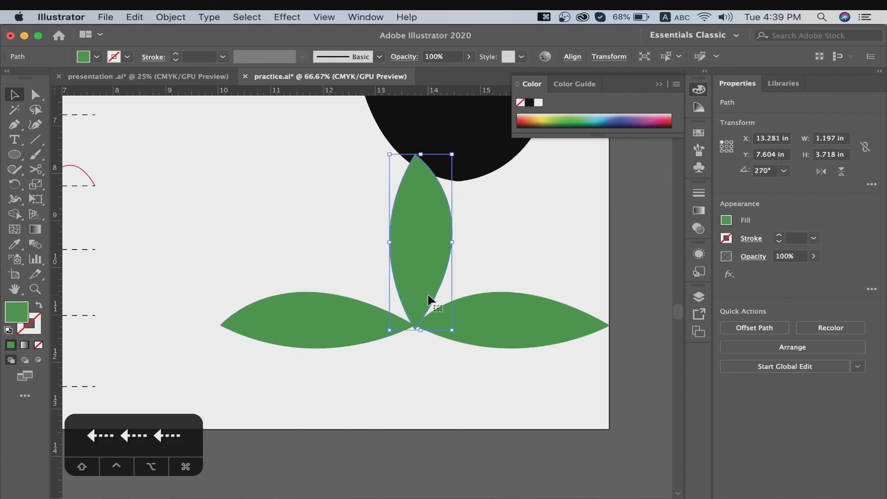
# Select the three green leaves together and group them
pyautogui.click(489, 350)
pyautogui.click(493, 331)
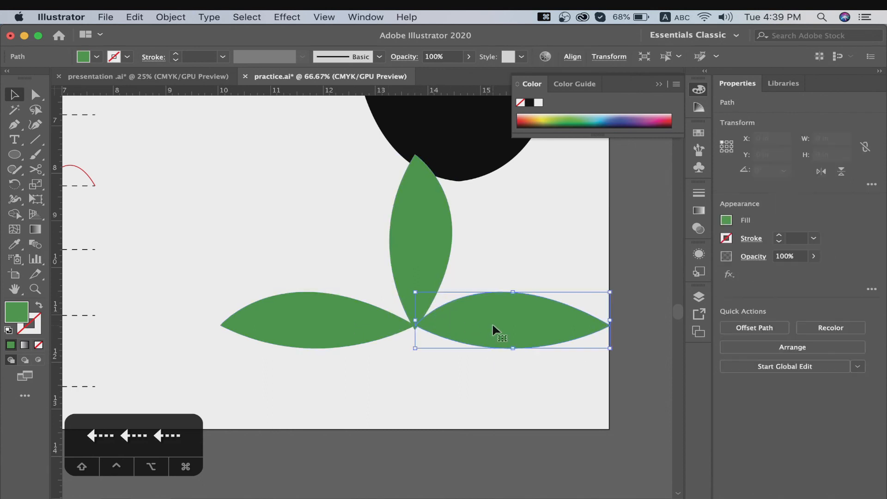
pyautogui.keyDown('shift'); pyautogui.click(426, 270); pyautogui.keyUp('shift')
pyautogui.keyDown('shift'); pyautogui.click(354, 338); pyautogui.keyUp('shift')
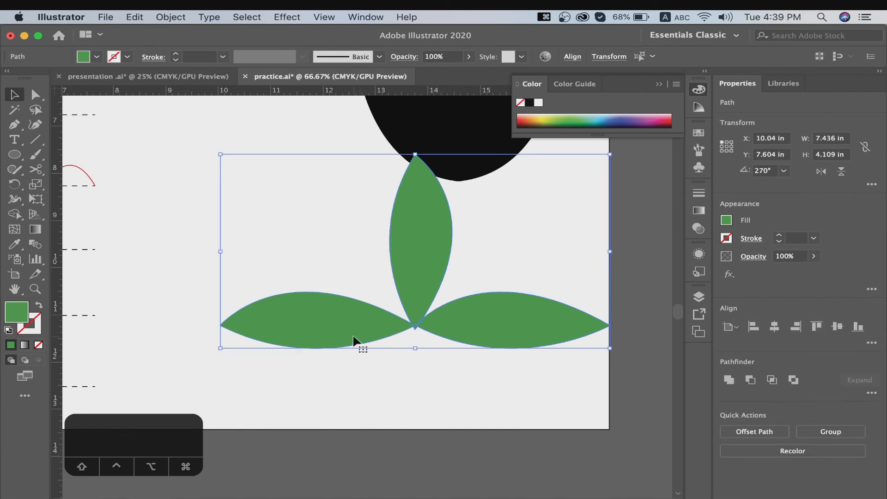
pyautogui.rightClick(353, 318)
pyautogui.click(374, 338)
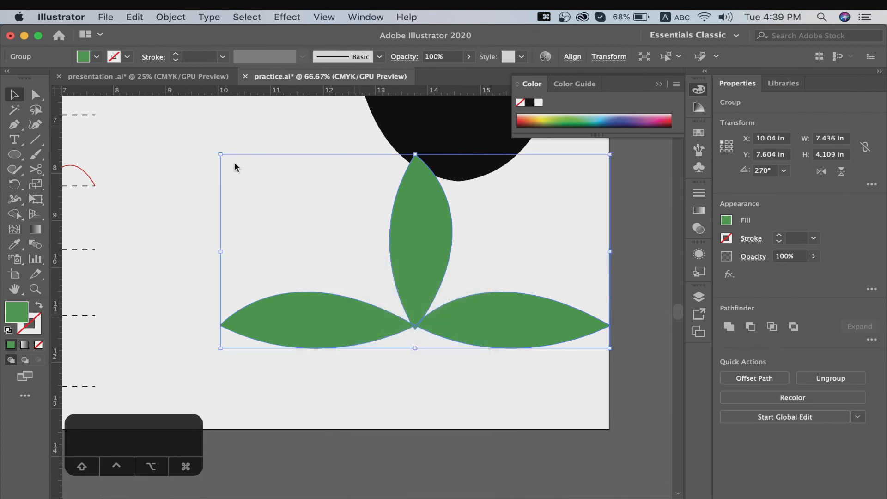
# Scale the leaf group proportionally to about 3.92 × 2.17 in, place it lower beneath the shield and deselect it
pyautogui.moveTo(221, 155); pyautogui.dragTo(416, 223)
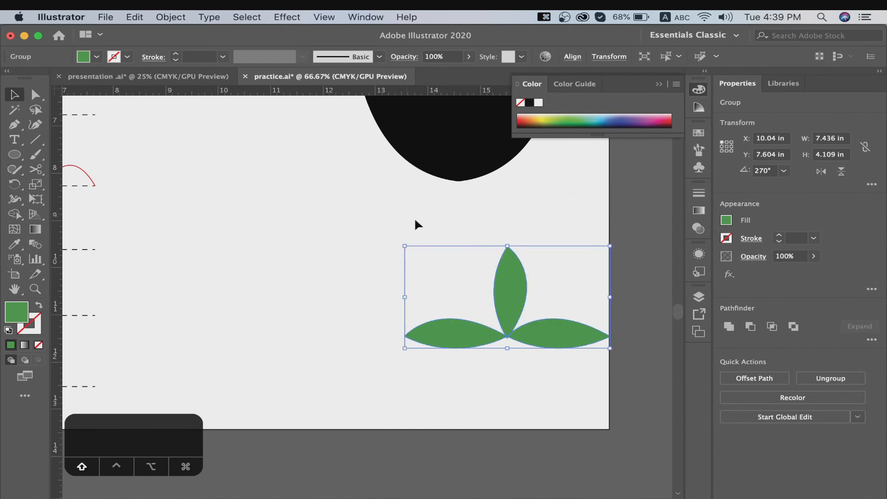
pyautogui.moveTo(525, 298); pyautogui.dragTo(461, 320)
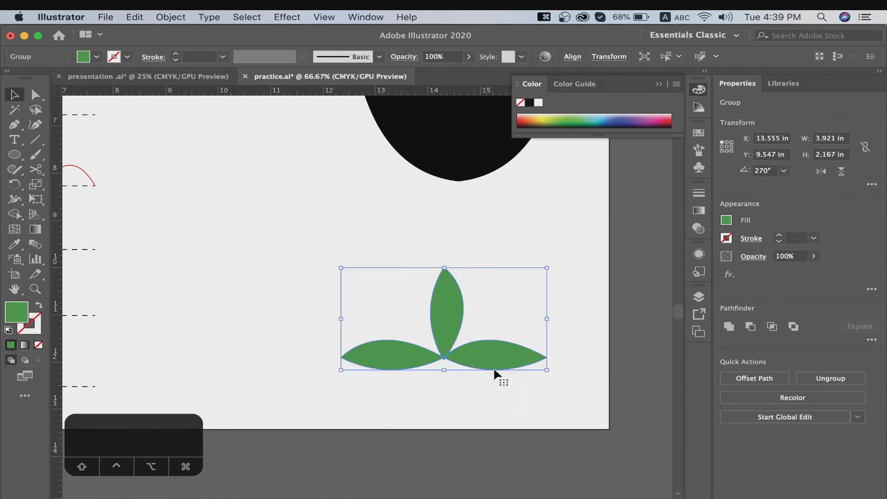
pyautogui.click(572, 285)
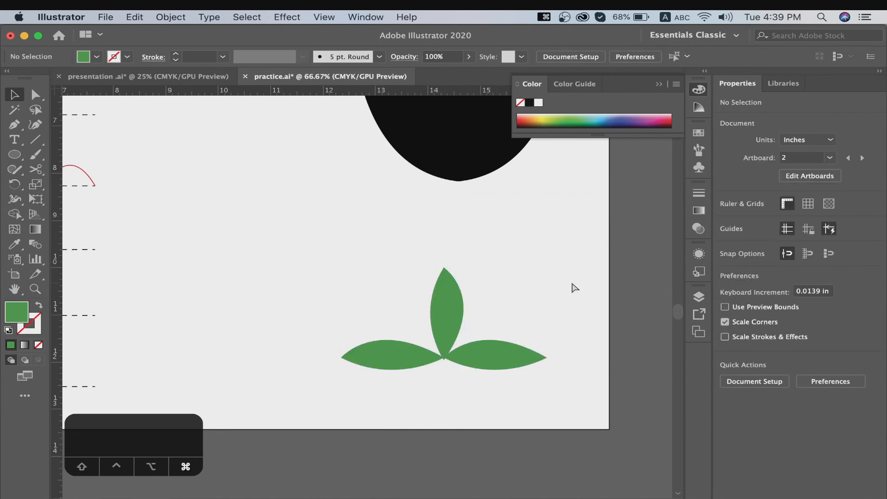
# Select both halves of the heart and fill them with crimson red
pyautogui.press('super+minus')
pyautogui.press('super+minus')
pyautogui.press('super+minus')
pyautogui.scroll(3, 572, 282)
pyautogui.click(429, 194)
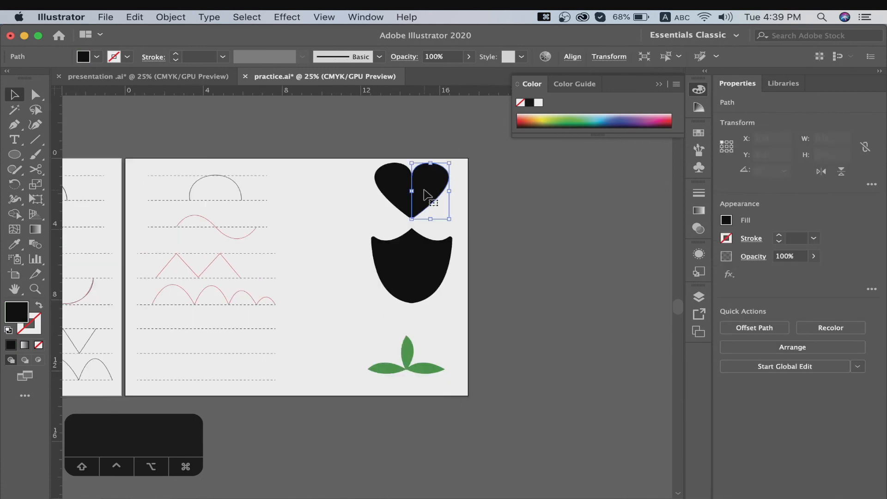
pyautogui.moveTo(372, 148); pyautogui.dragTo(451, 180)
pyautogui.click(98, 57)
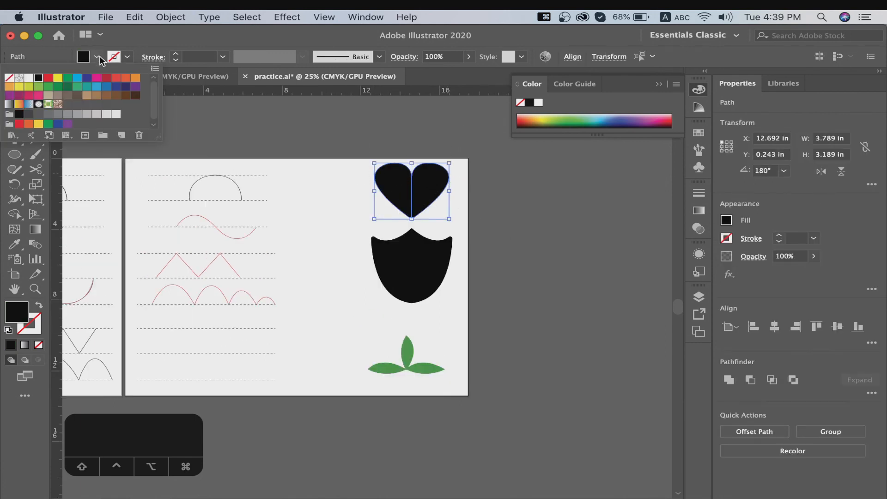
pyautogui.click(116, 78)
pyautogui.click(107, 79)
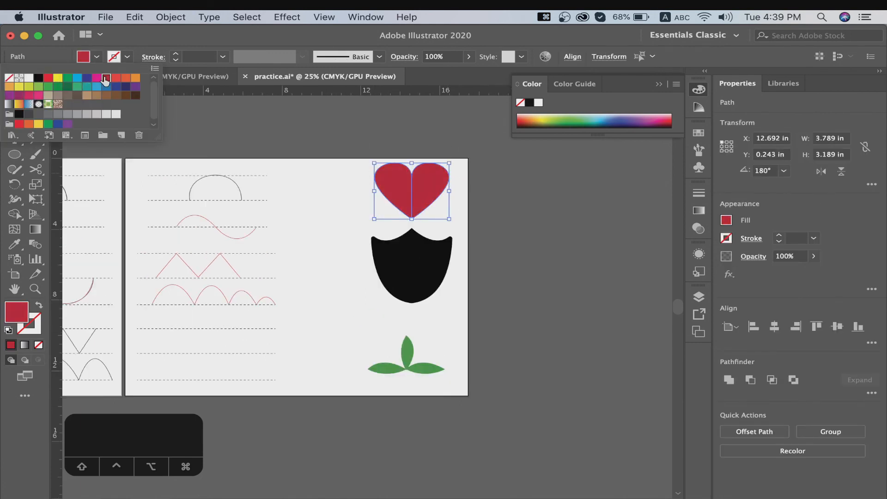
pyautogui.press('Escape')
# Select both halves of the shield and fill them with medium blue
pyautogui.click(382, 264)
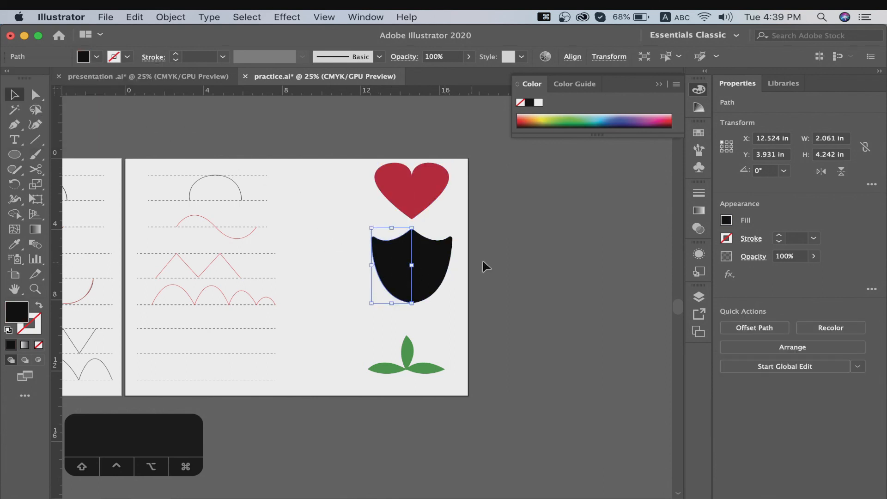
pyautogui.click(358, 262)
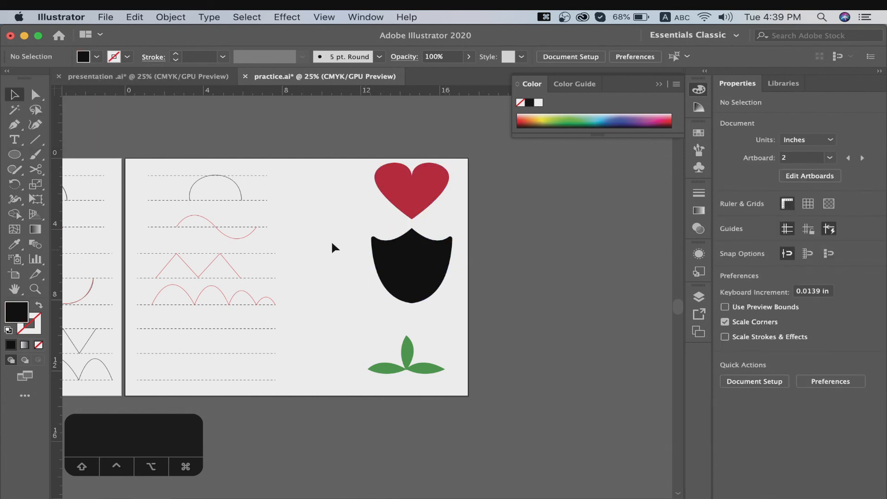
pyautogui.moveTo(335, 248); pyautogui.dragTo(477, 289)
pyautogui.click(97, 57)
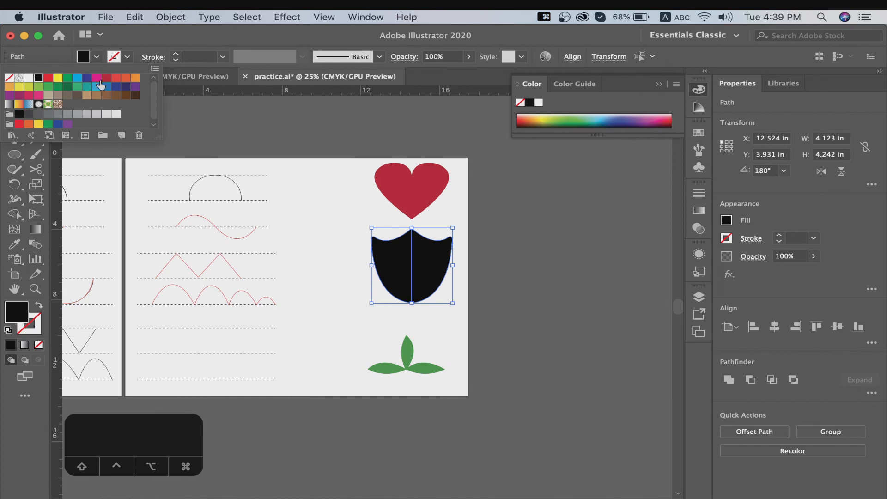
pyautogui.click(96, 87)
pyautogui.click(396, 331)
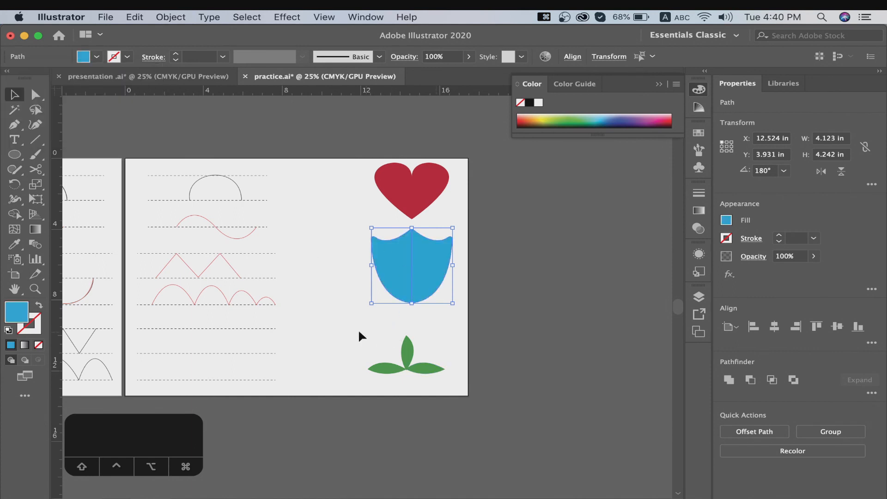
# Move the leaf group up so it sits centred just beneath the shield, and deselect it
pyautogui.click(343, 329)
pyautogui.moveTo(341, 330); pyautogui.dragTo(453, 371)
pyautogui.press('super+equal')
pyautogui.press('super+equal')
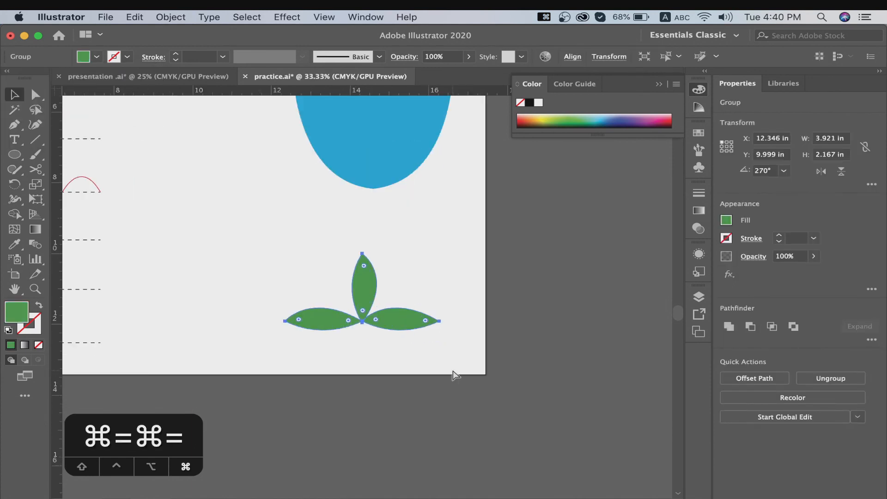
pyautogui.click(460, 283)
pyautogui.click(367, 291)
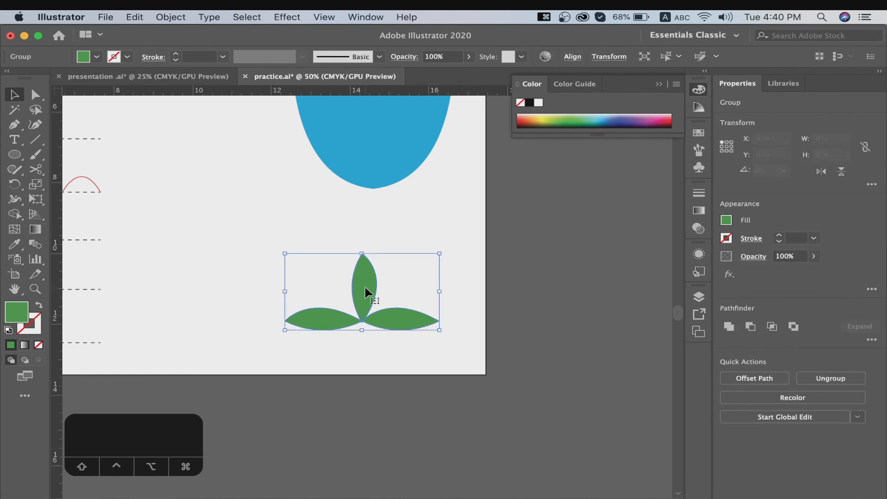
pyautogui.moveTo(376, 297); pyautogui.dragTo(382, 245)
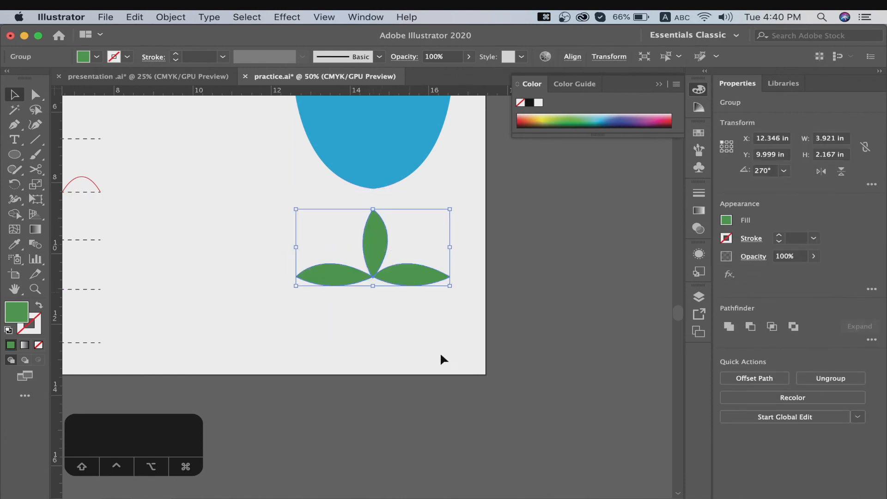
pyautogui.click(442, 354)
# Review the practice artboards with the redrawn curves and the coloured heart, shield and leaf shapes
pyautogui.scroll(1, 441, 353)
pyautogui.hscroll(-1, 442, 354)
pyautogui.press('super+minus')
pyautogui.press('super+minus')
pyautogui.press('super+minus')
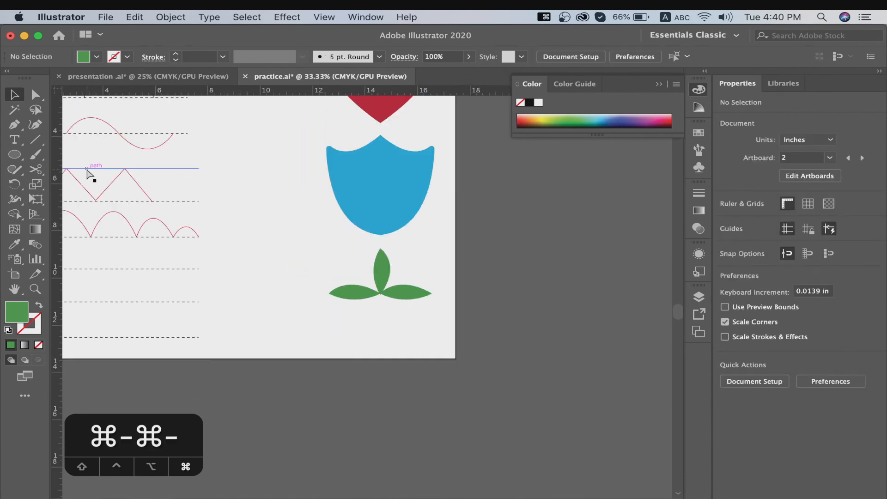
pyautogui.hscroll(-3, 329, 288)
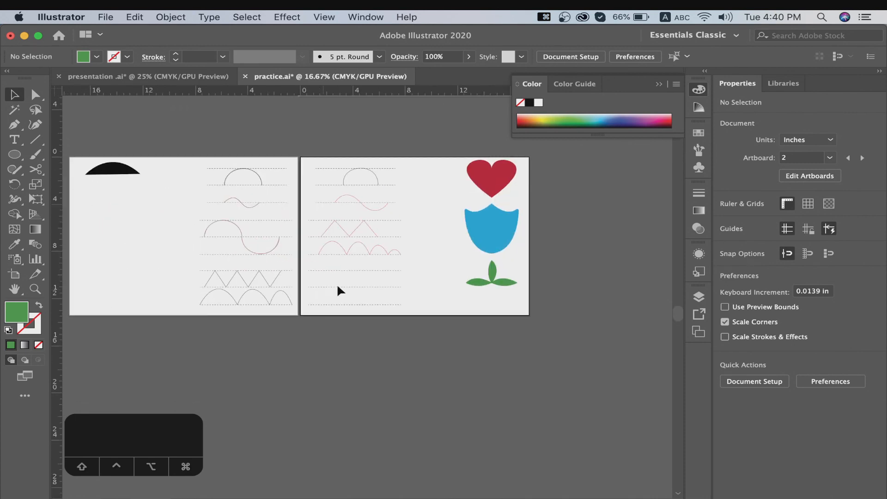
pyautogui.scroll(1, 431, 296)
pyautogui.hscroll(2, 432, 296)
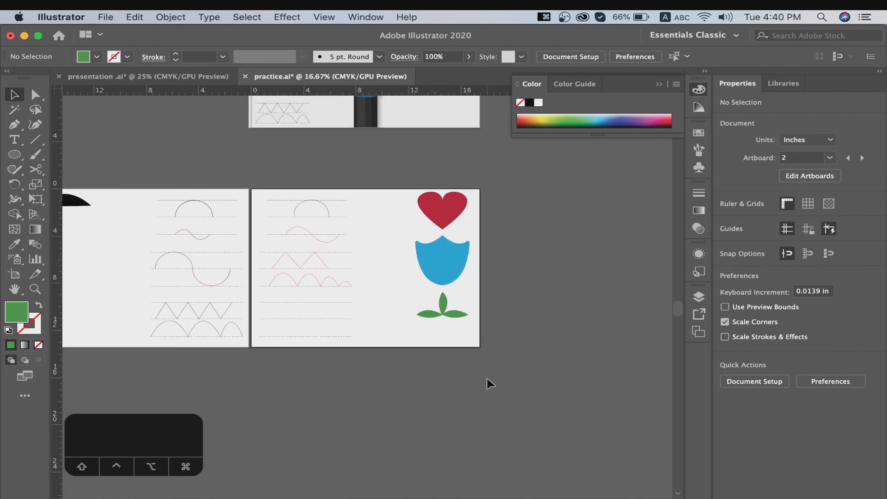